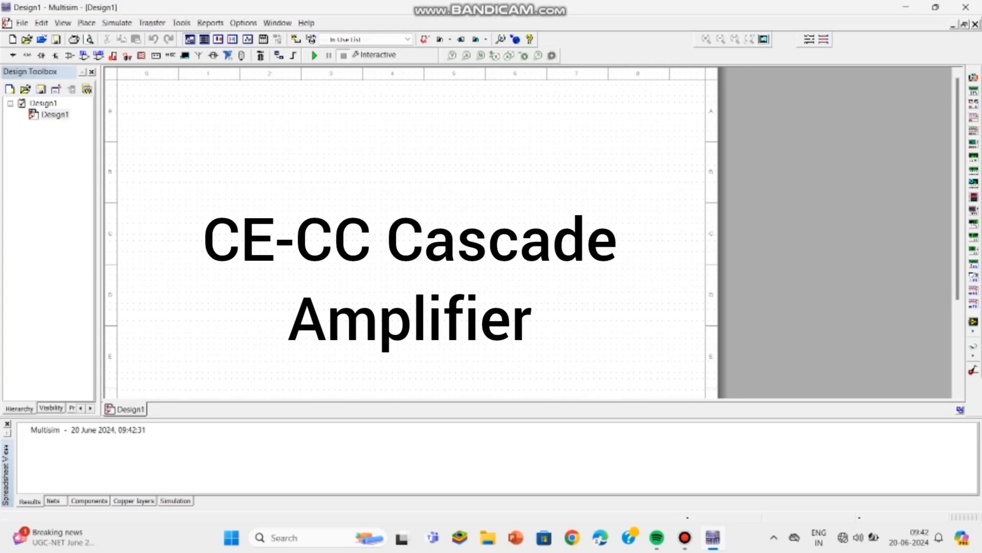
Add the title text "ce cc cascade amplifier" near the upper edge of the schematic sheet.
{"action": "left_click", "coordinate": [174, 109]}
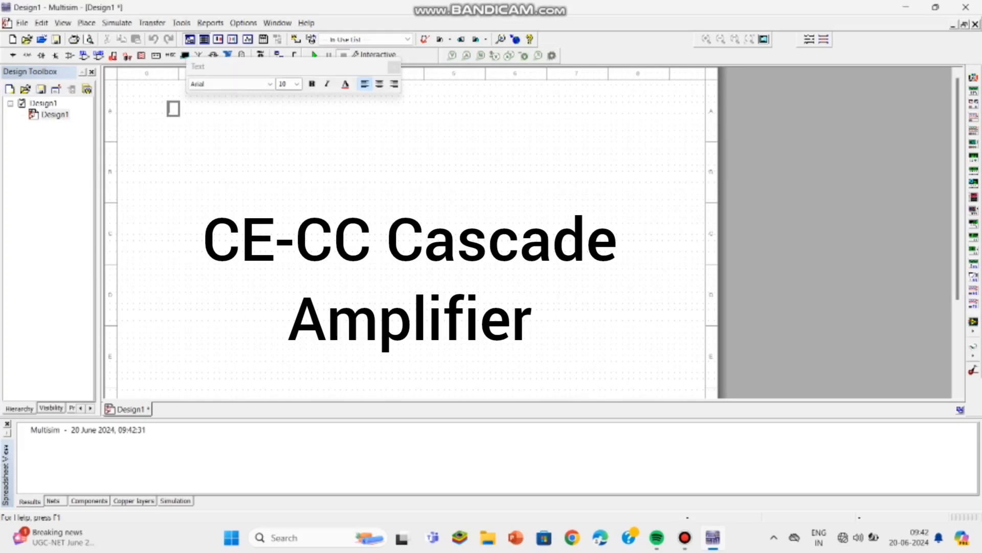
{"action": "type", "text": "ce"}
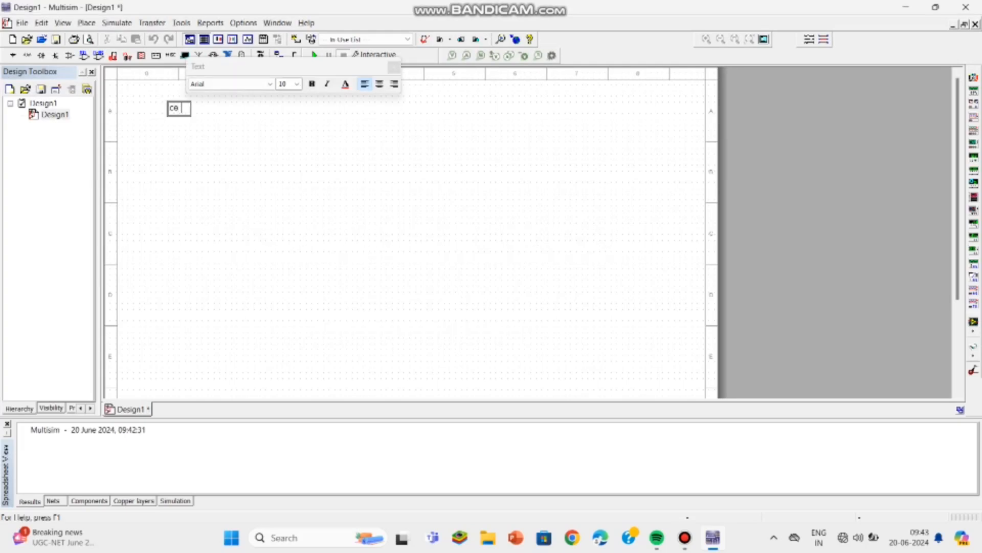
{"action": "type", "text": " cc cascade amplifier"}
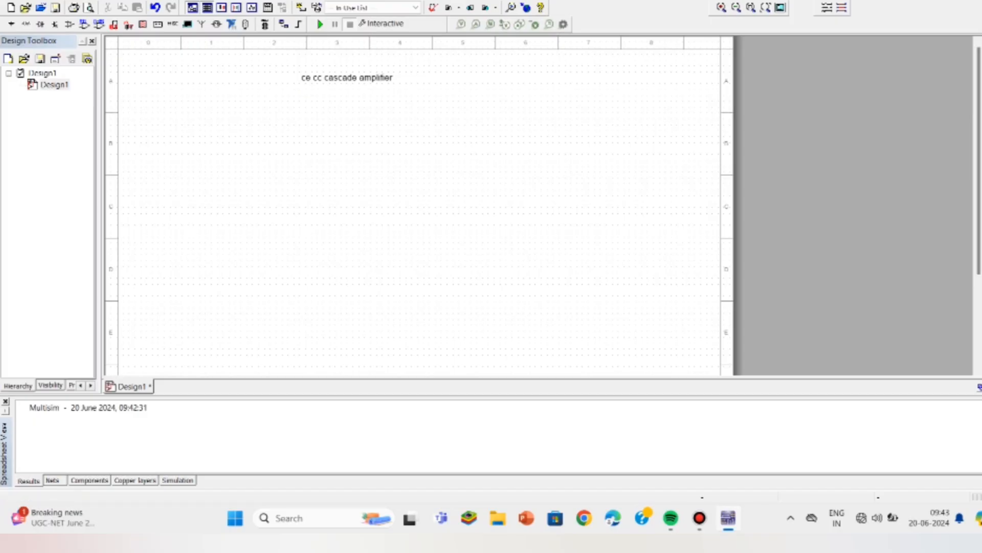
Place an AC_POWER source from the Sources group on the lower-left part of the schematic sheet.
{"action": "left_click", "coordinate": [84, 0]}
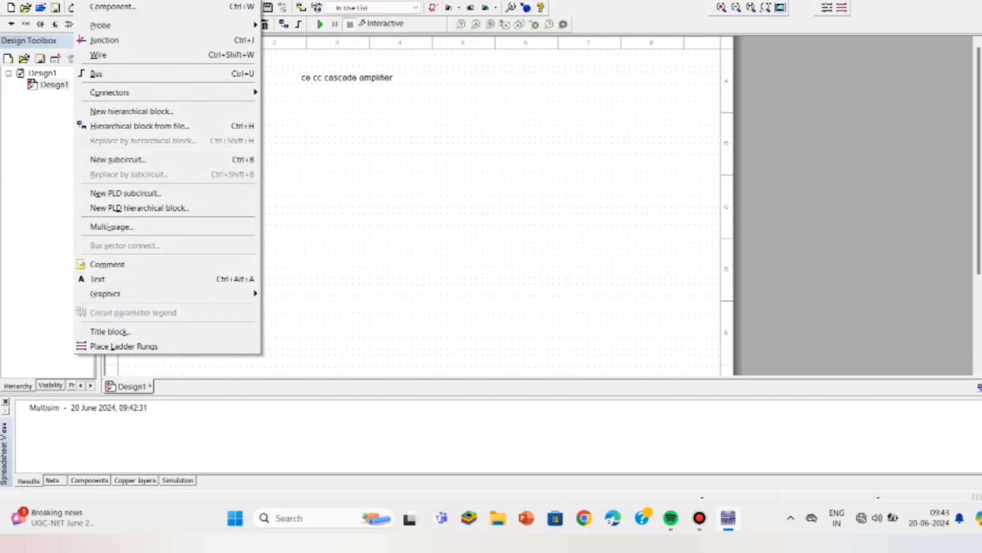
{"action": "left_click", "coordinate": [113, 7]}
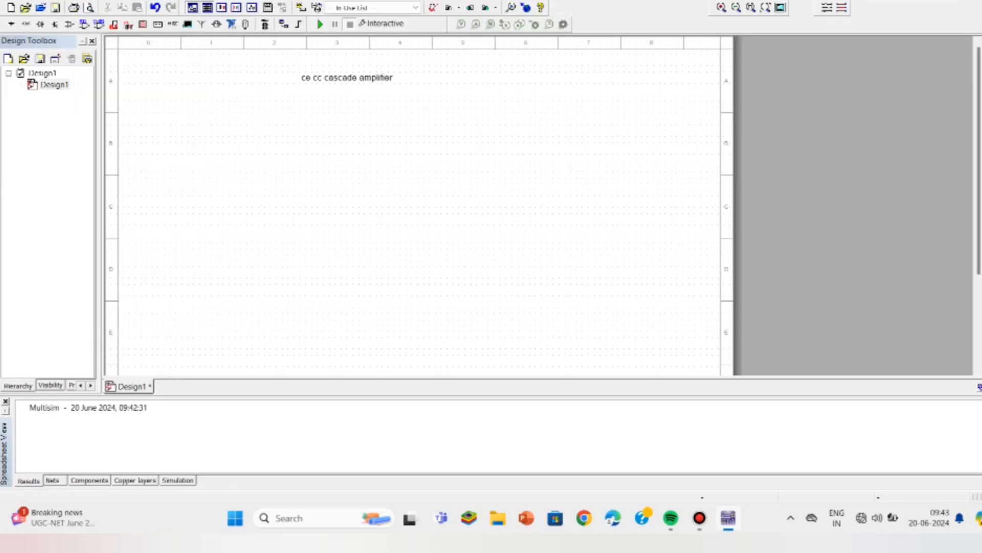
{"action": "left_click", "coordinate": [67, 36]}
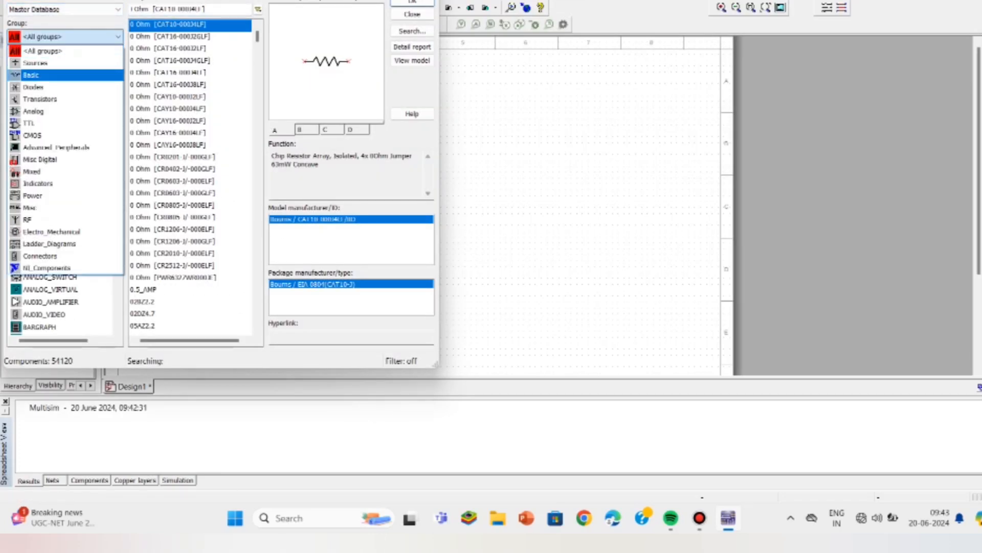
{"action": "left_click", "coordinate": [35, 63]}
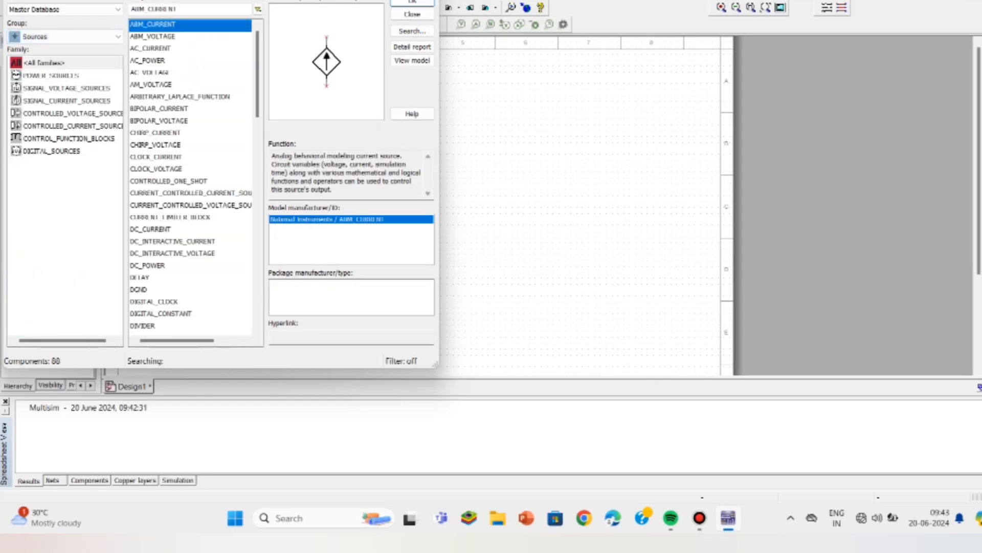
{"action": "left_click", "coordinate": [148, 61]}
{"action": "left_click", "coordinate": [413, 3]}
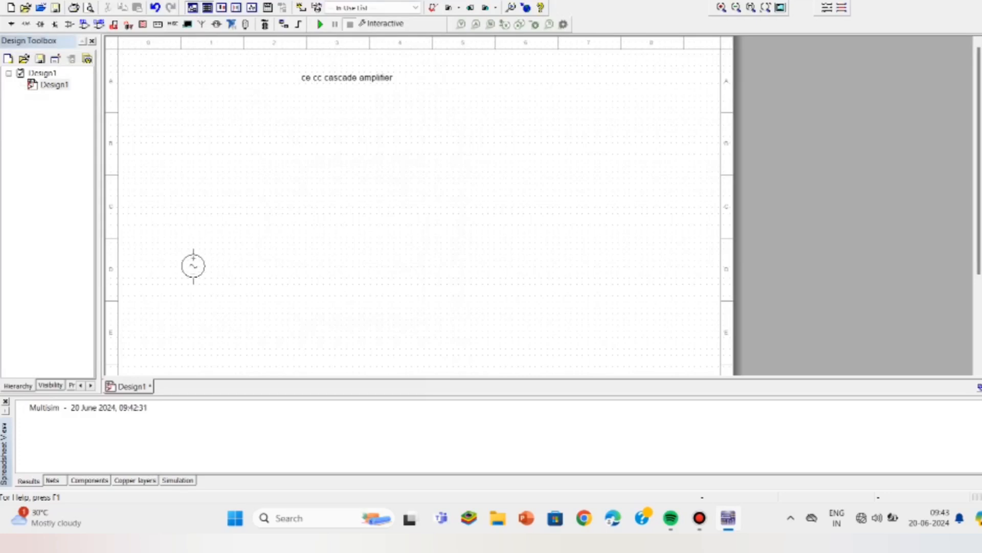
{"action": "left_click", "coordinate": [181, 254]}
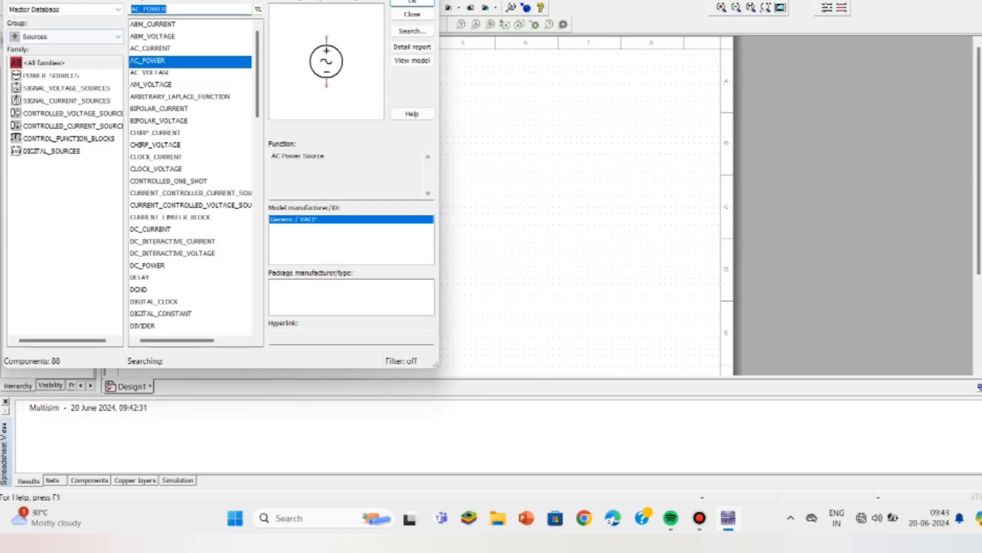
Search all component groups of the Master Database for bc107.
{"action": "left_click", "coordinate": [66, 36]}
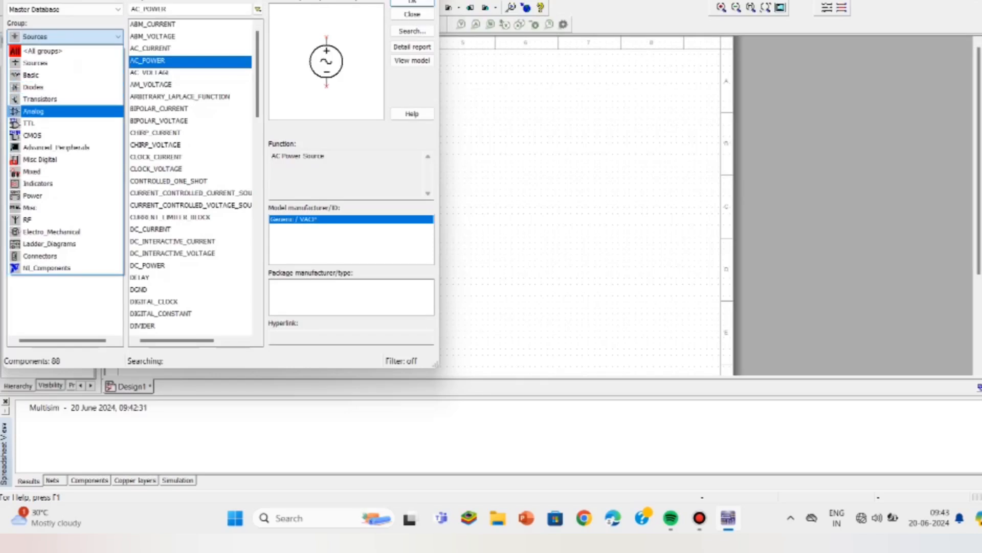
{"action": "left_click", "coordinate": [65, 37]}
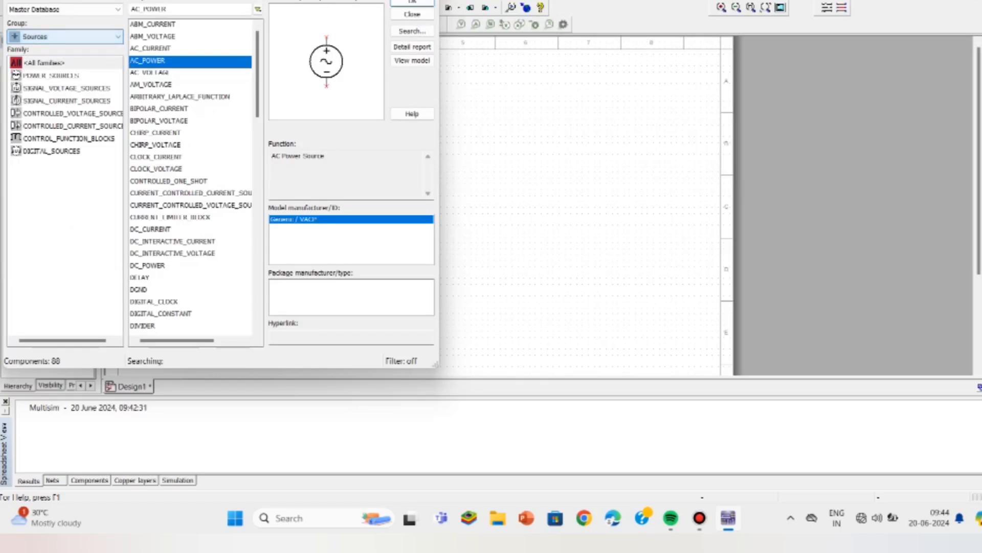
{"action": "left_click", "coordinate": [65, 36]}
{"action": "left_click", "coordinate": [43, 50]}
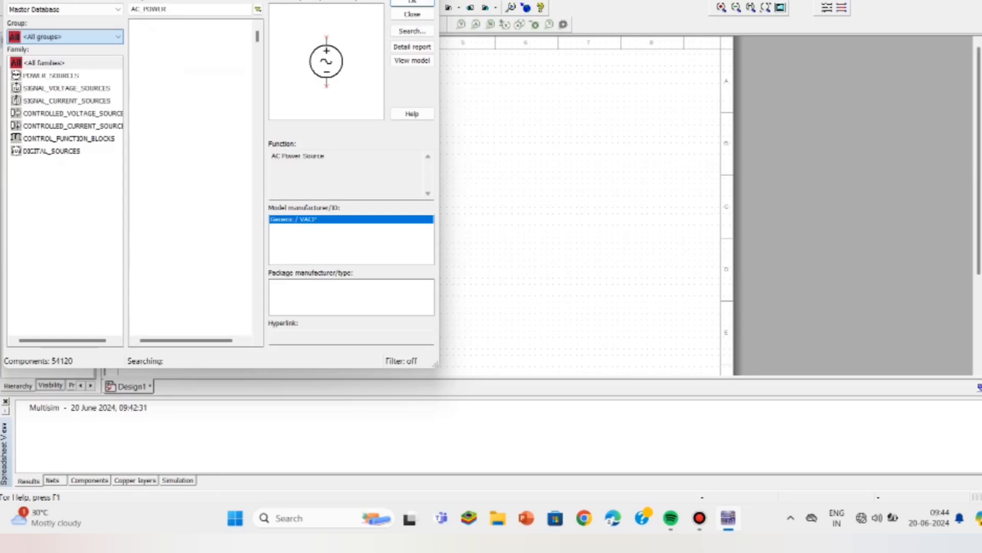
{"action": "left_click", "coordinate": [190, 9]}
{"action": "key", "text": "BackSpace"}
{"action": "key", "text": "BackSpace"}
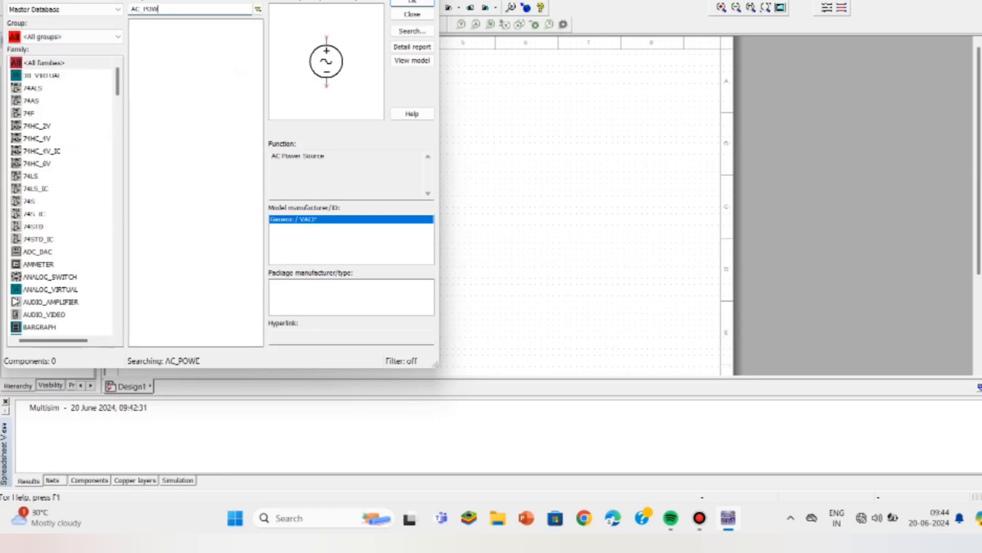
{"action": "key", "text": "BackSpace"}
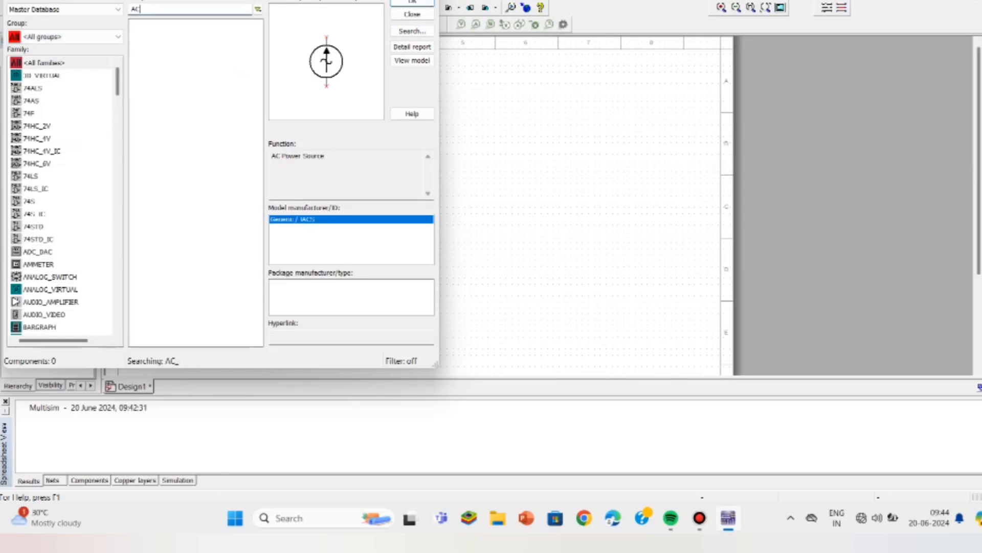
{"action": "key", "text": "BackSpace"}
{"action": "key", "text": "BackSpace"}
{"action": "type", "text": "bc107"}
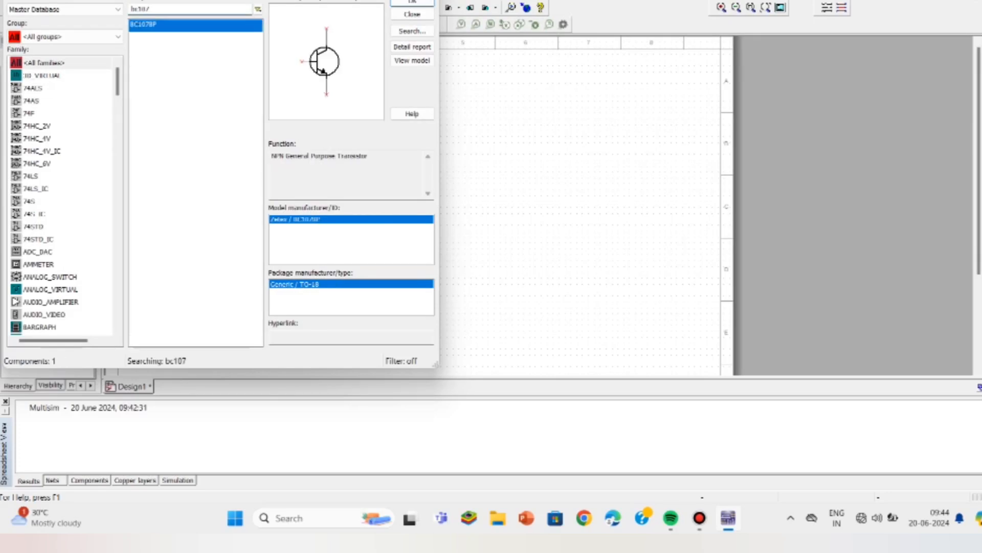
Place two BC107BP transistors level with each other, one near the sheet's middle and one well to its right.
{"action": "left_click", "coordinate": [412, 2]}
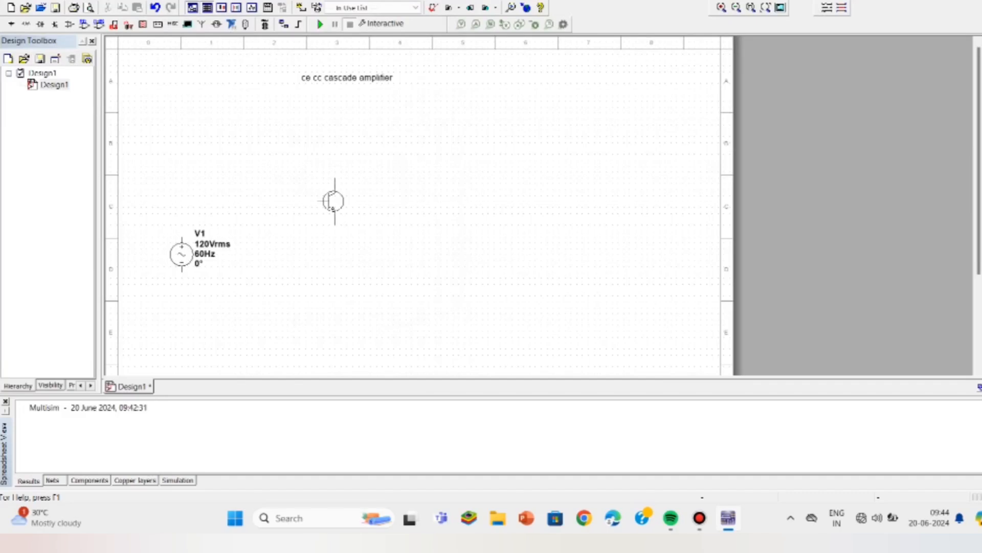
{"action": "left_click", "coordinate": [340, 201]}
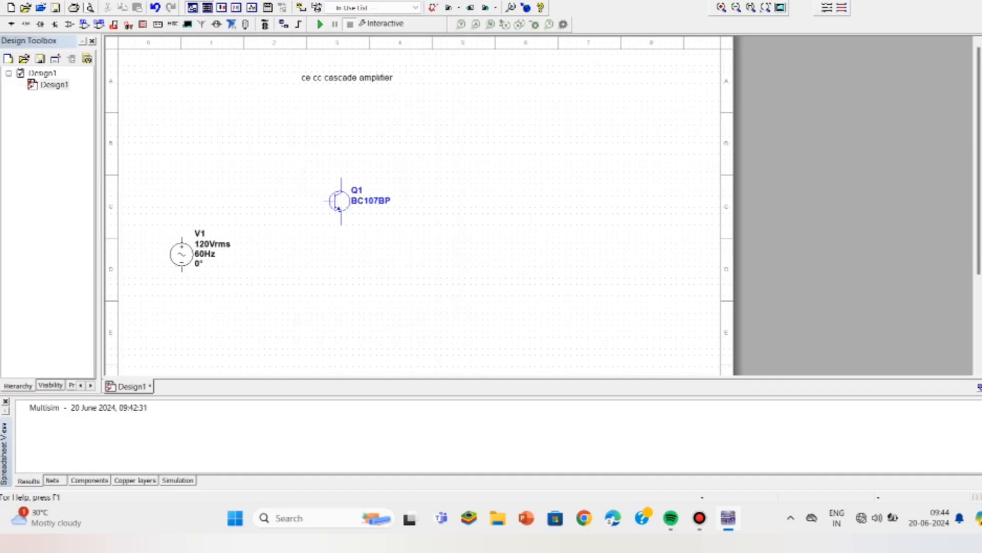
{"action": "left_click", "coordinate": [412, 14]}
{"action": "left_click", "coordinate": [544, 200]}
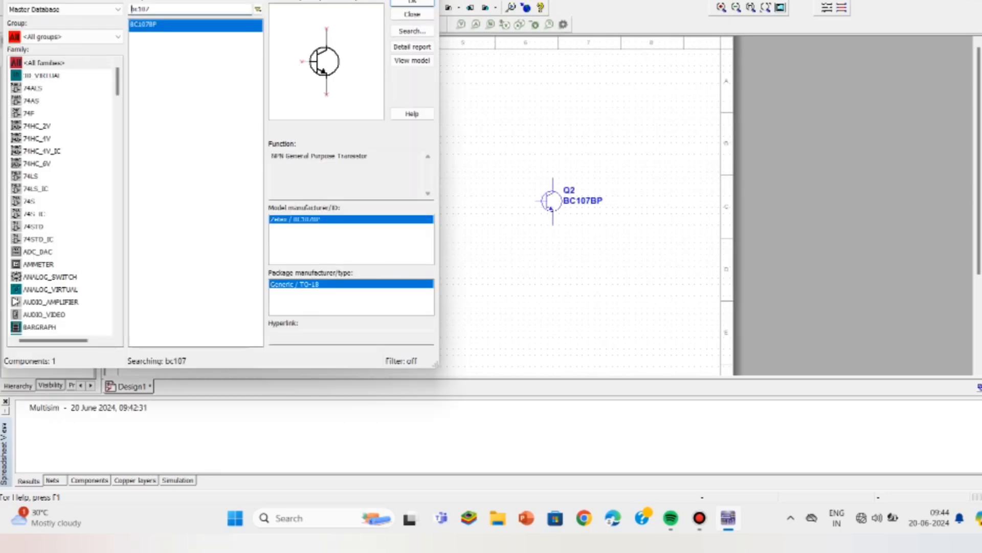
Place a 2.2k resistor from the Basic group's RESISTOR family, rotated vertical, directly above the AC source.
{"action": "left_click", "coordinate": [66, 37]}
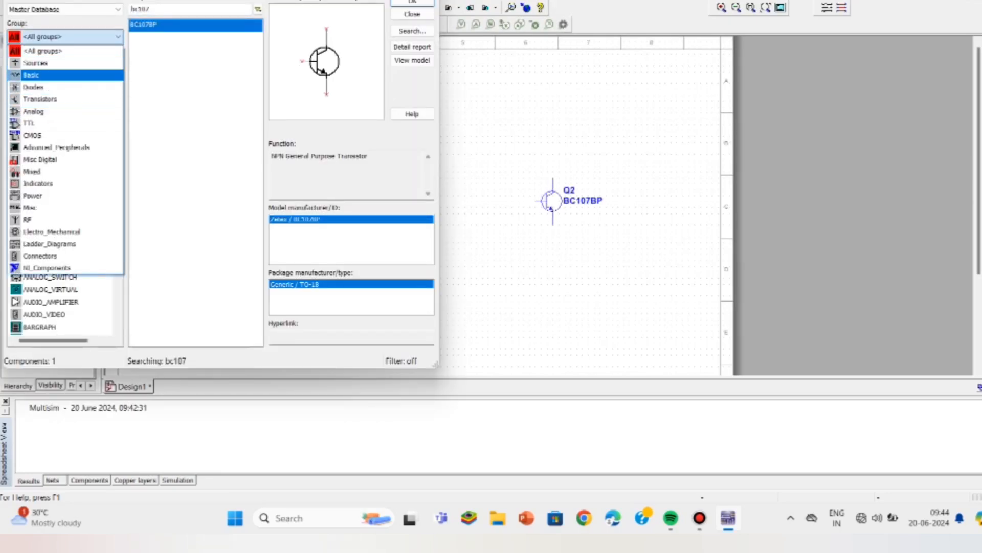
{"action": "left_click", "coordinate": [65, 76]}
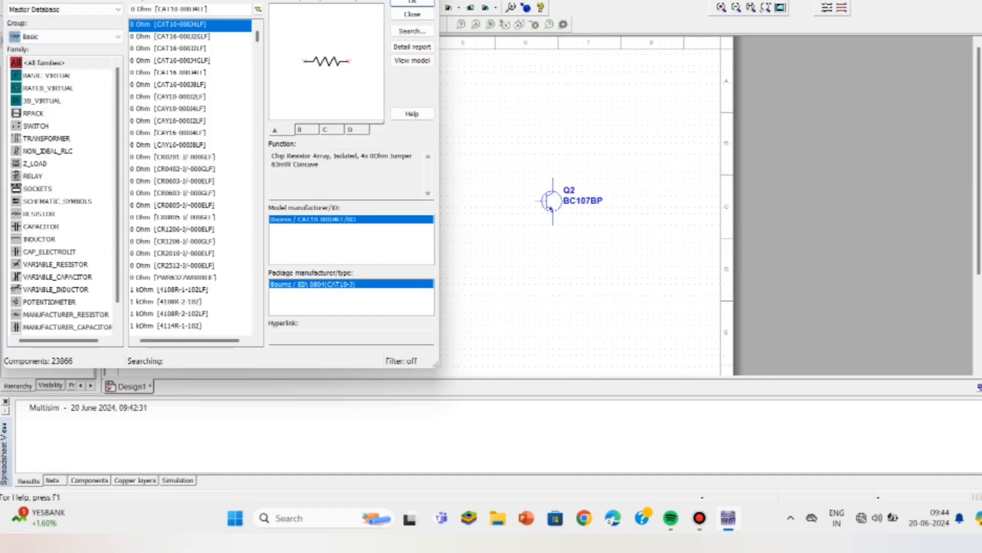
{"action": "left_click", "coordinate": [40, 214]}
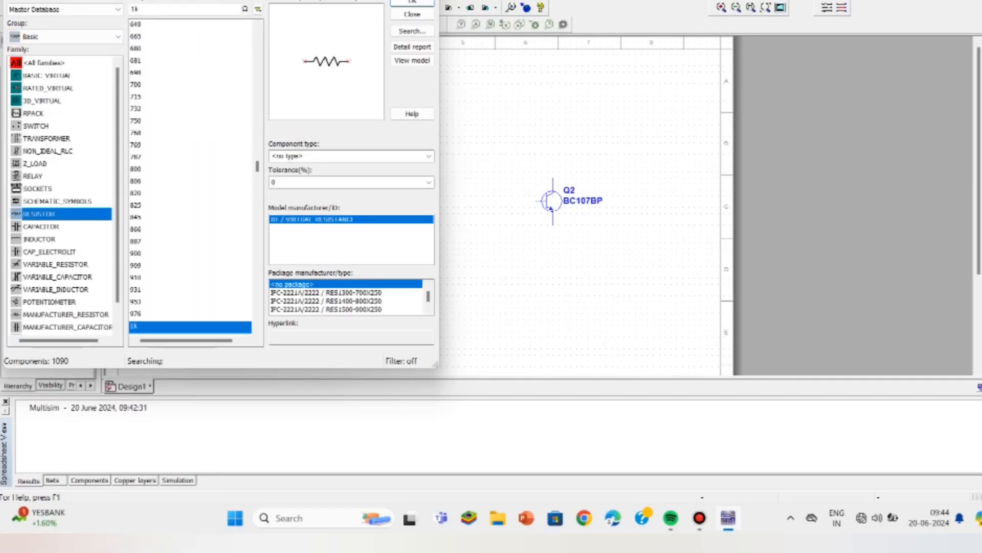
{"action": "left_click", "coordinate": [174, 9]}
{"action": "key", "text": "BackSpace"}
{"action": "key", "text": "BackSpace"}
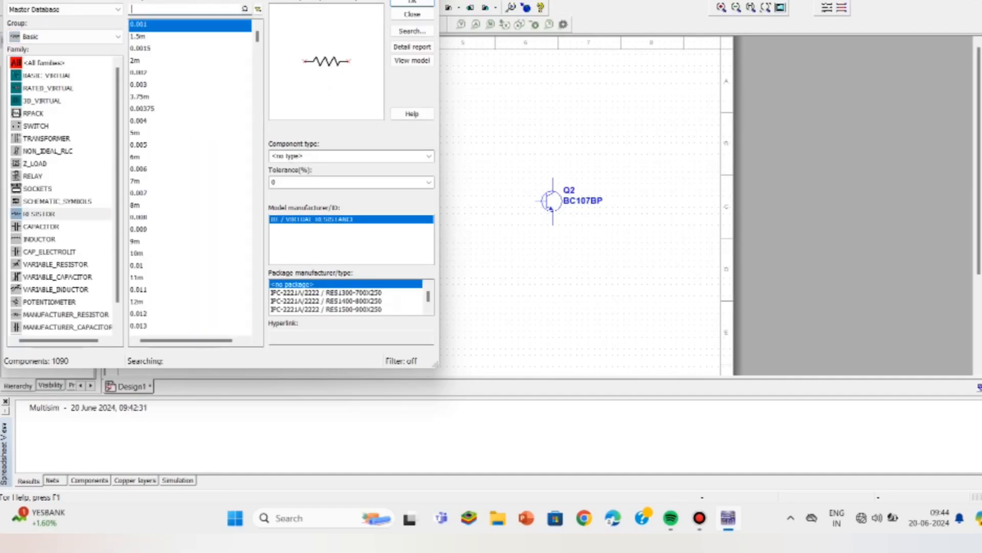
{"action": "type", "text": "2.2"}
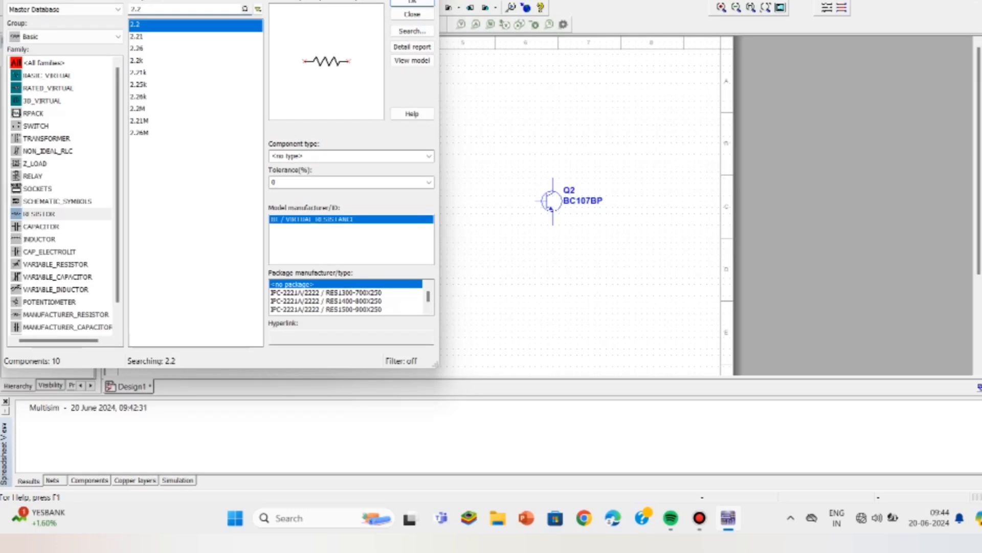
{"action": "type", "text": "k"}
{"action": "left_click", "coordinate": [412, 2]}
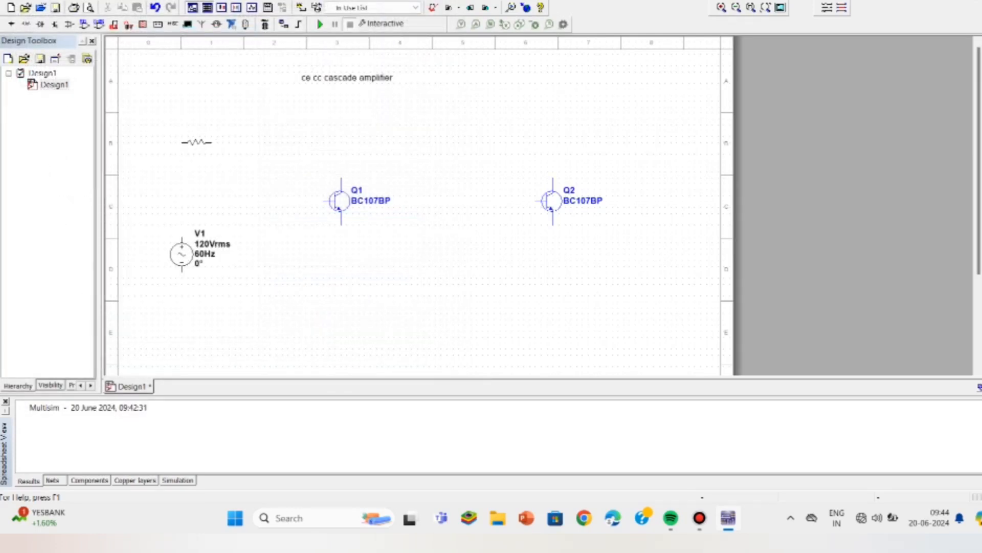
{"action": "key", "text": "ctrl+r"}
{"action": "left_click", "coordinate": [182, 199]}
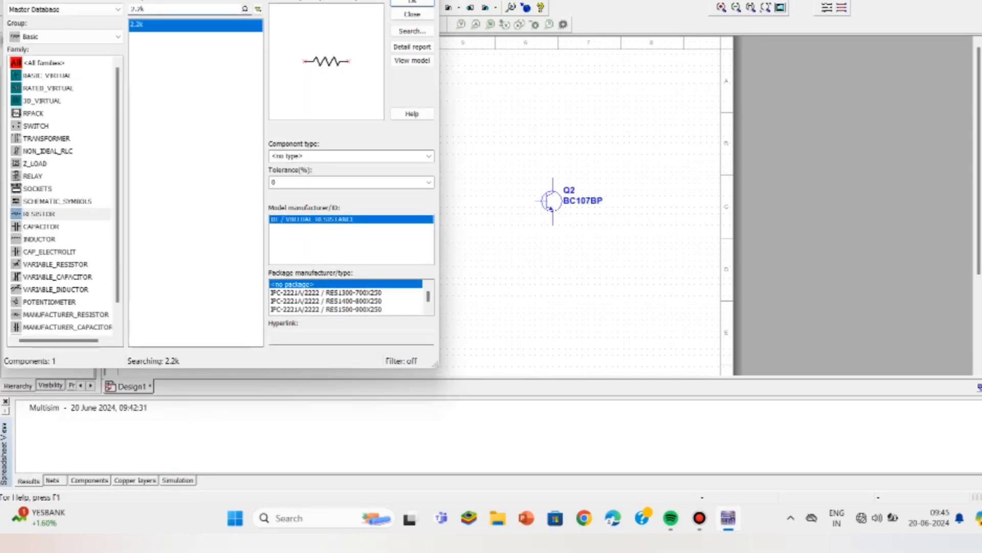
Place three more vertical 2.2k resistors: one above each transistor and one to the right of the second transistor.
{"action": "left_click", "coordinate": [411, 3]}
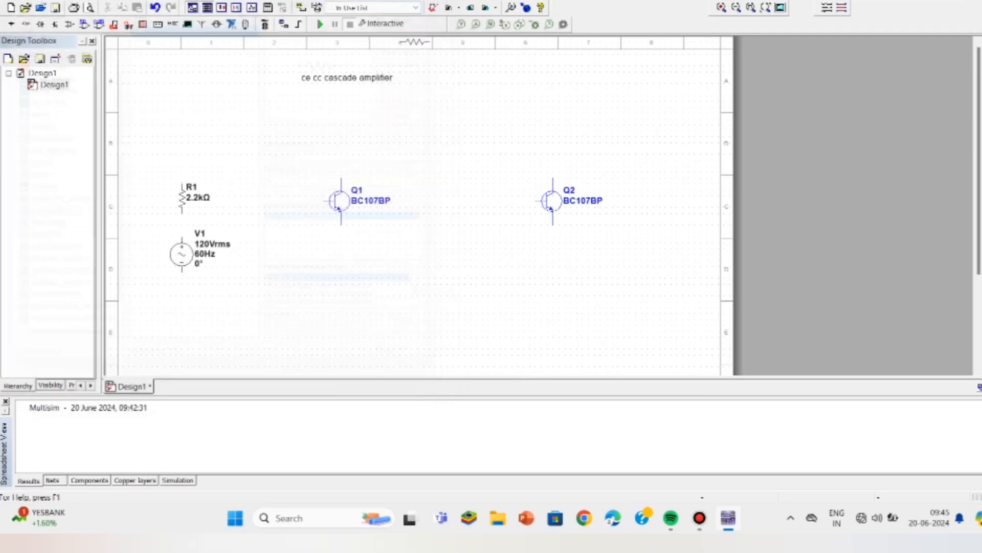
{"action": "key", "text": "ctrl+r"}
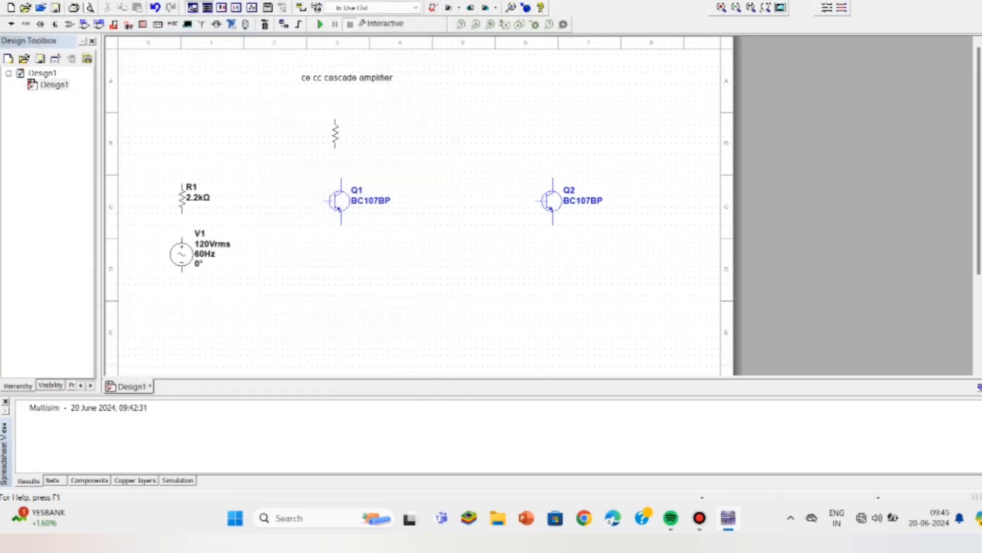
{"action": "left_click", "coordinate": [342, 134]}
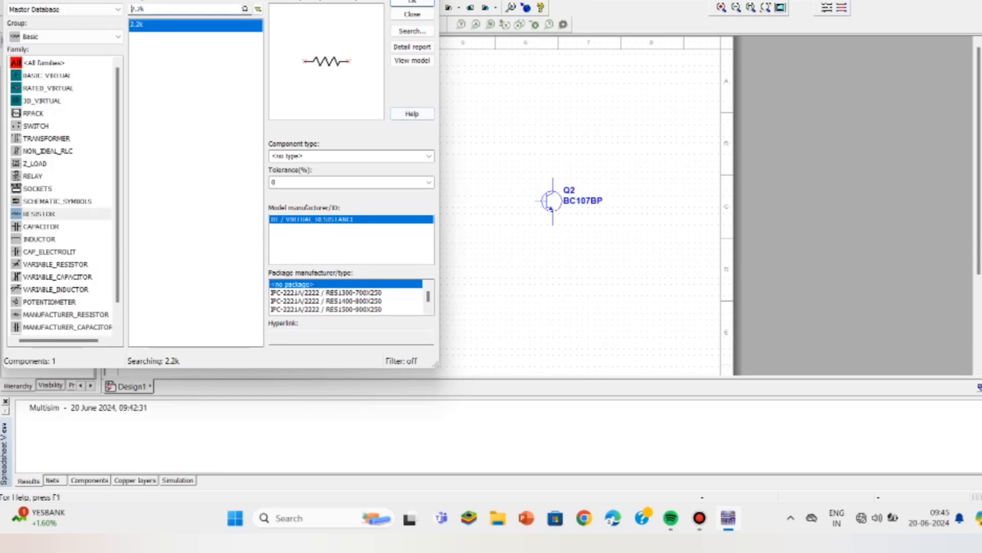
{"action": "left_click", "coordinate": [412, 2]}
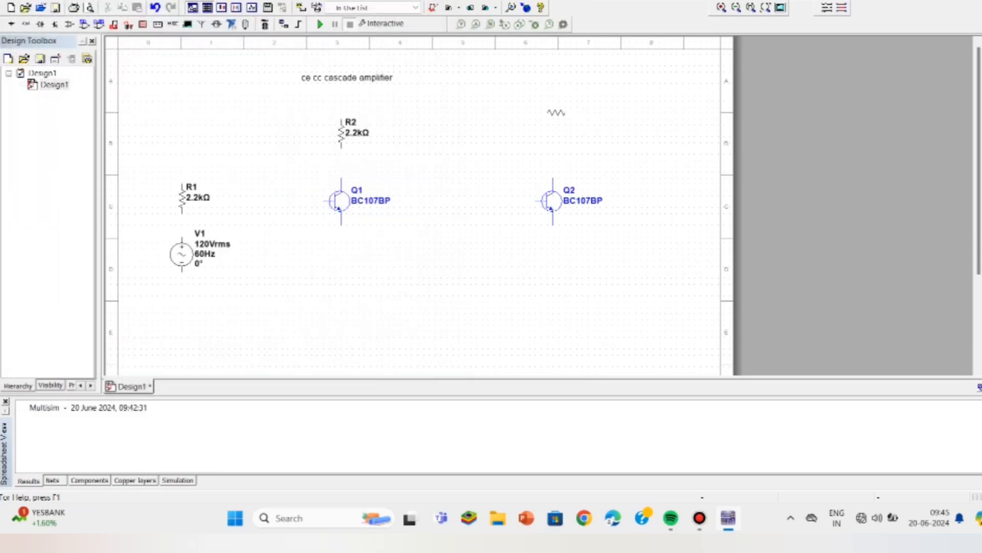
{"action": "key", "text": "ctrl+r"}
{"action": "left_click", "coordinate": [553, 133]}
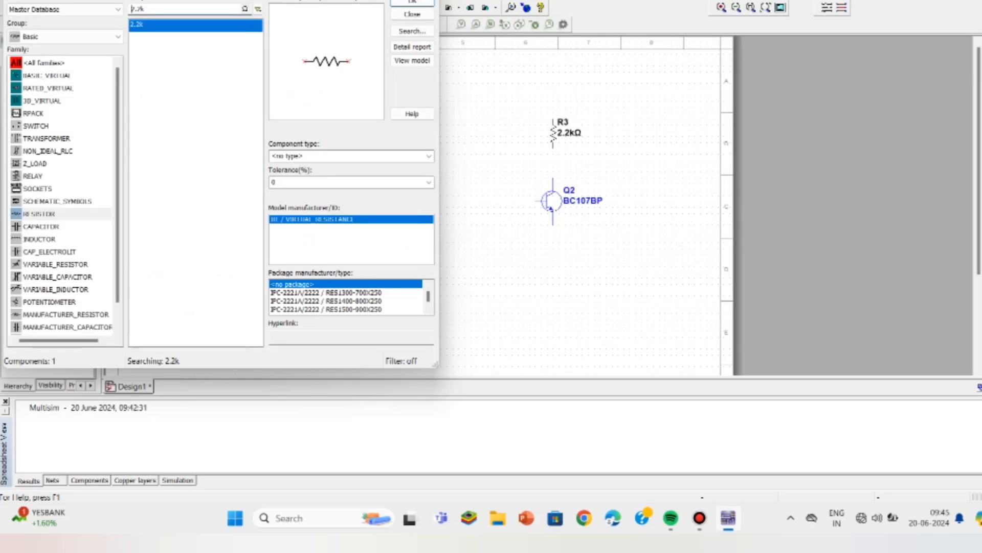
{"action": "left_click", "coordinate": [411, 3]}
{"action": "key", "text": "ctrl+r"}
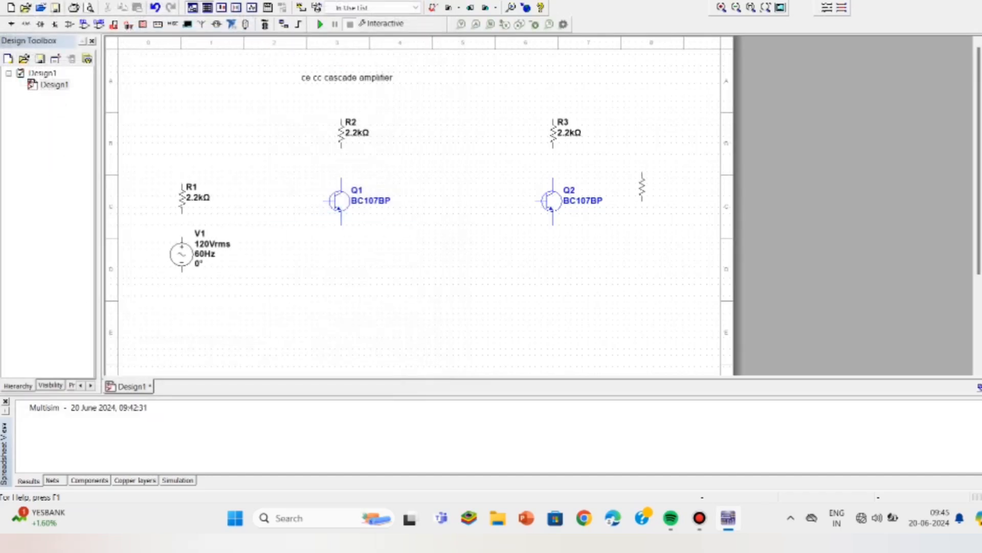
{"action": "left_click", "coordinate": [642, 188]}
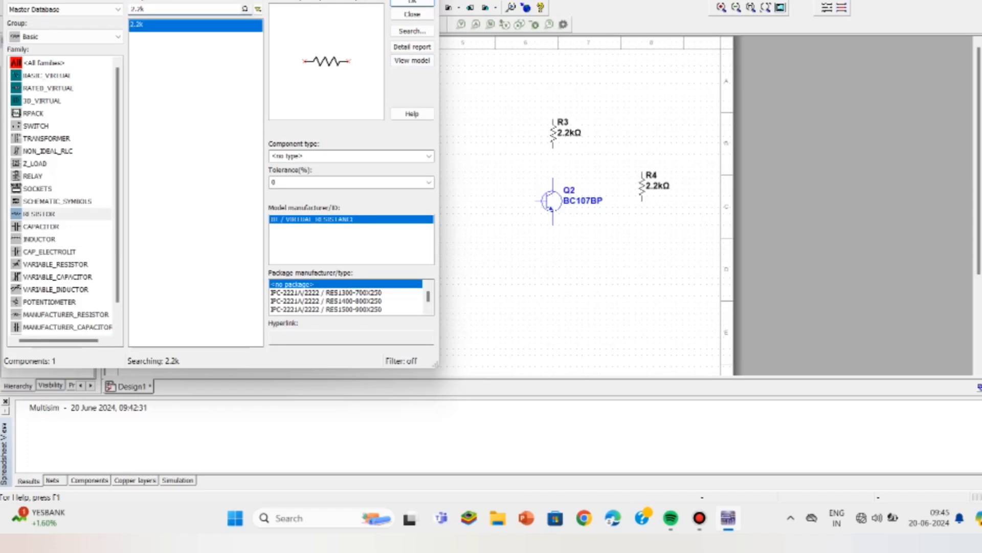
Place a vertical 10k resistor below and to the left of the first transistor, beside the AC source.
{"action": "left_click", "coordinate": [141, 9]}
{"action": "key", "text": "BackSpace"}
{"action": "key", "text": "BackSpace"}
{"action": "key", "text": "BackSpace"}
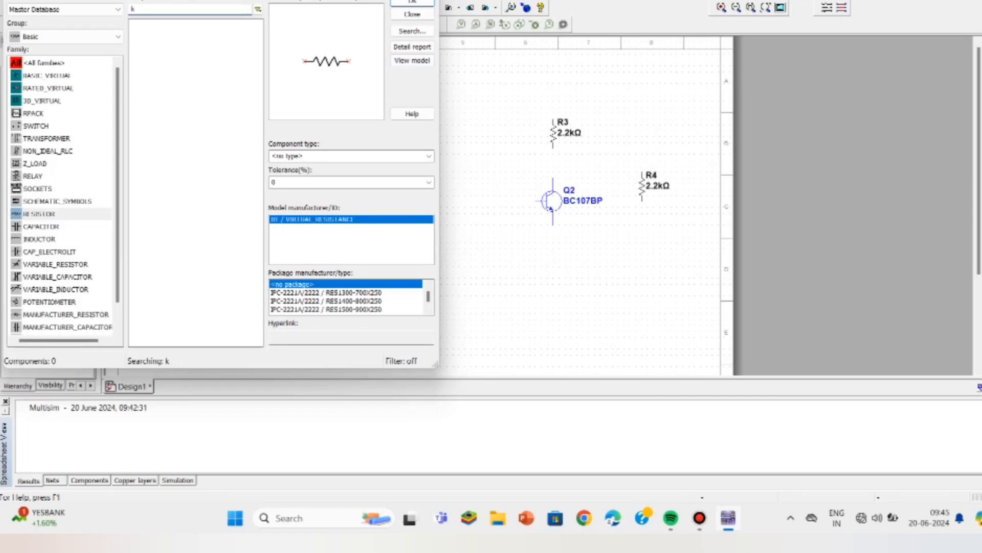
{"action": "type", "text": "10"}
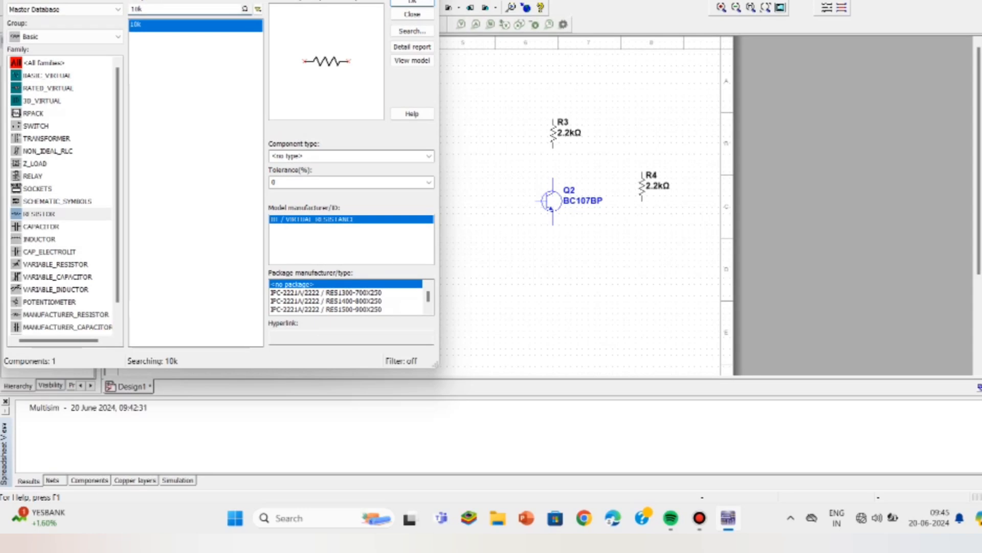
{"action": "key", "text": "Return"}
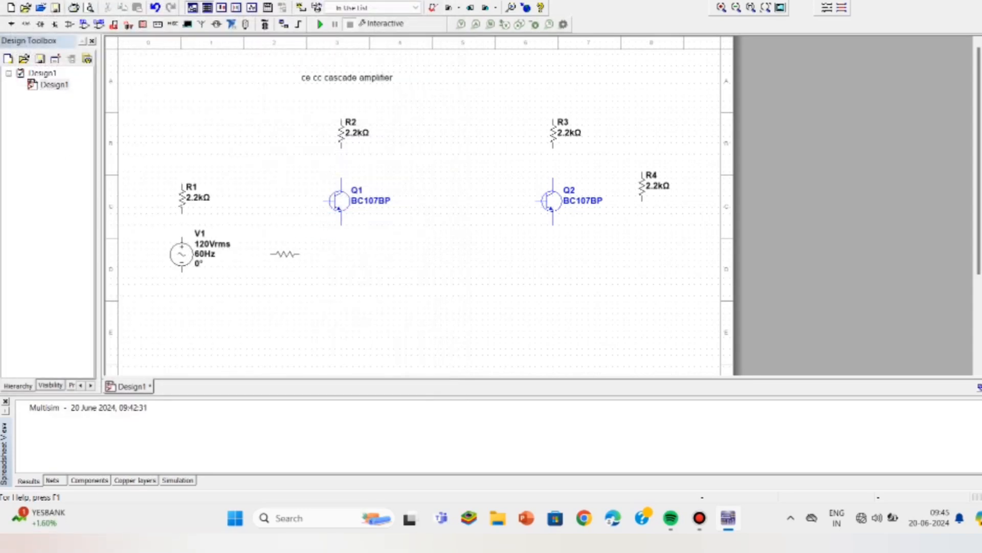
{"action": "key", "text": "ctrl+r"}
{"action": "left_click", "coordinate": [276, 263]}
{"action": "left_click", "coordinate": [282, 252]}
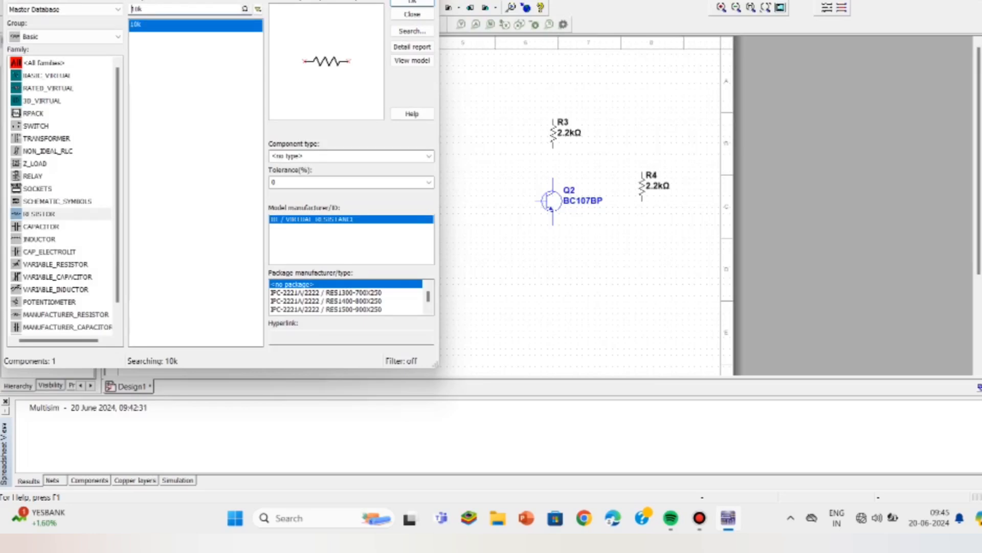
Place a second vertical 10k resistor below and to the left of the second transistor.
{"action": "key", "text": "Return"}
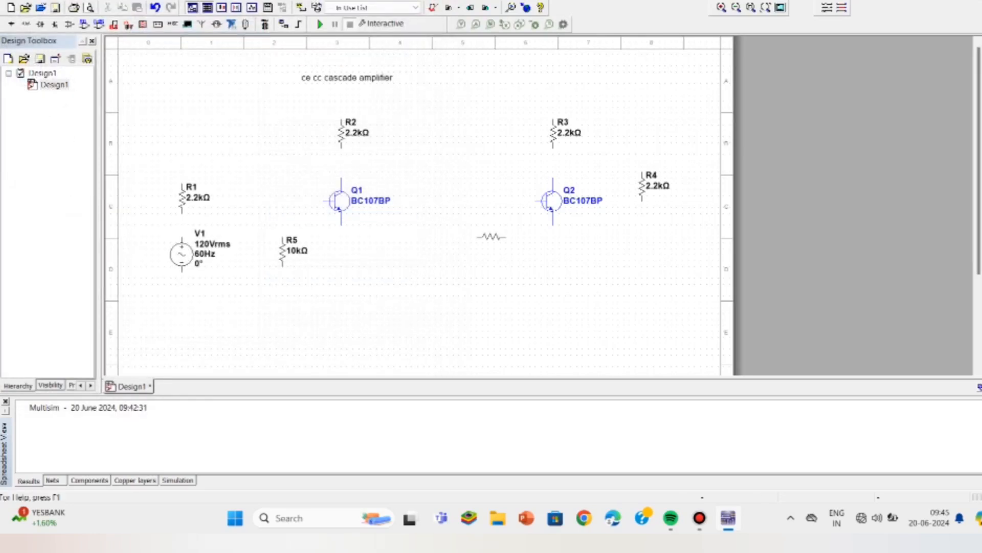
{"action": "key", "text": "ctrl+r"}
{"action": "left_click", "coordinate": [501, 246]}
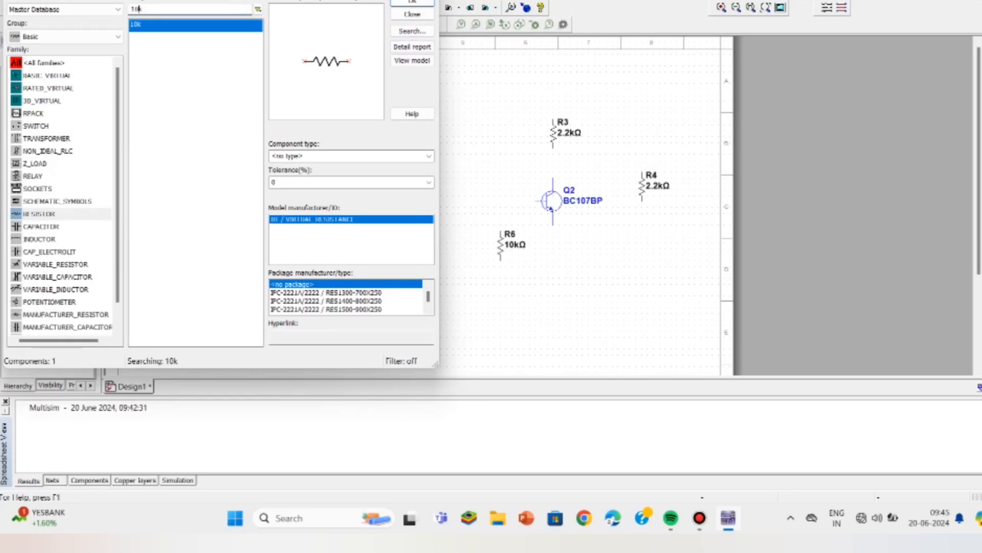
Place two vertical 1k resistors, one directly below each transistor.
{"action": "left_click", "coordinate": [412, 3]}
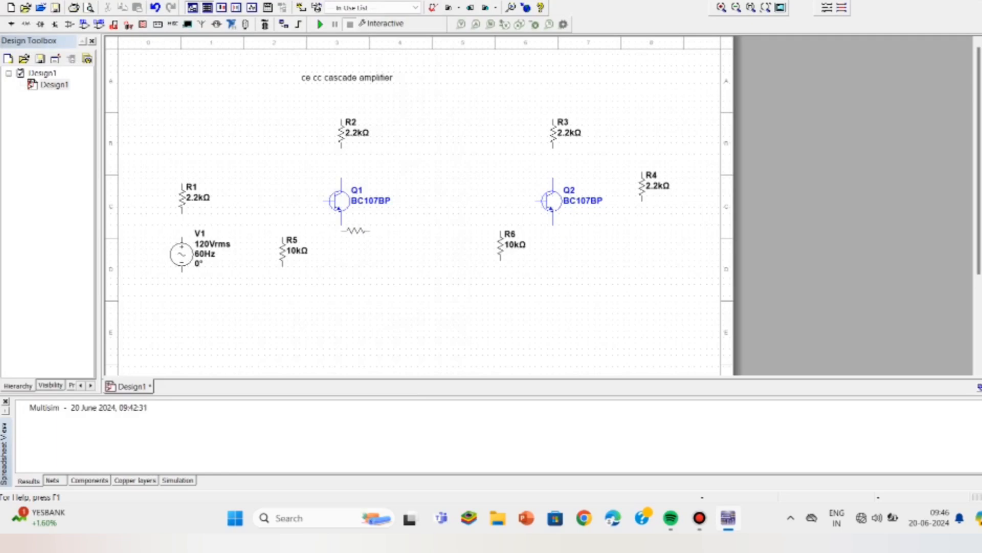
{"action": "left_click", "coordinate": [341, 256]}
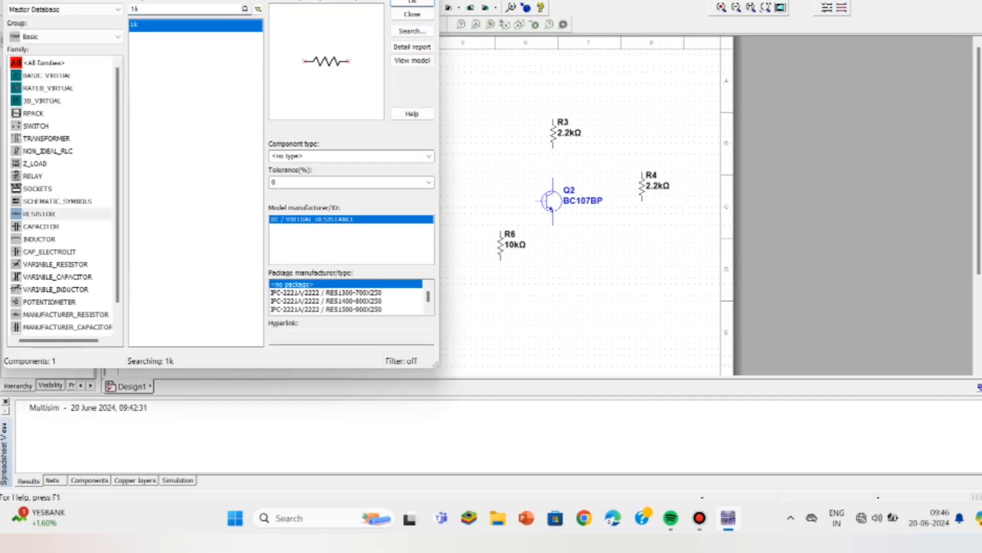
{"action": "left_click", "coordinate": [413, 3]}
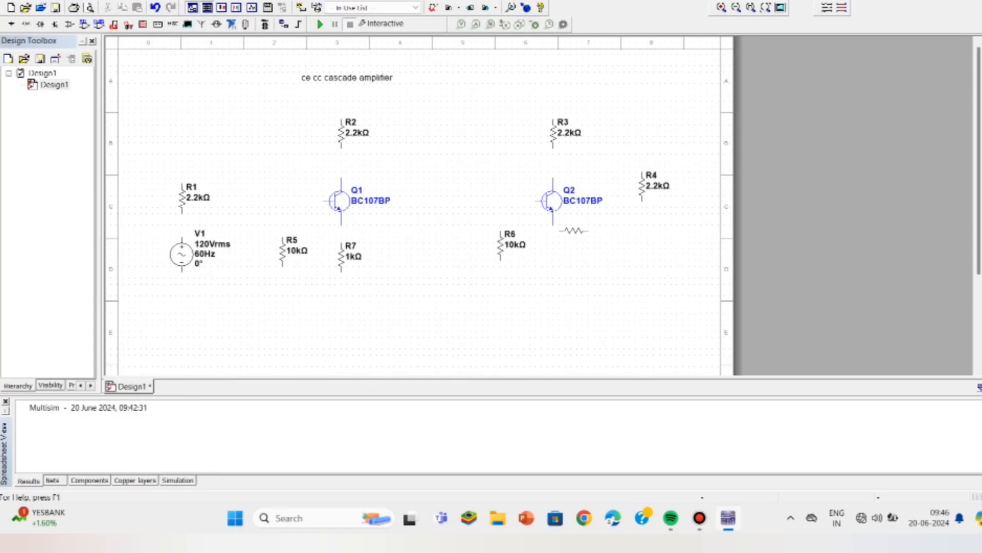
{"action": "key", "text": "ctrl+r"}
{"action": "left_click", "coordinate": [553, 252]}
Place two horizontal 10µ capacitors from the CAPACITOR family: one left of the first transistor and one to its upper right.
{"action": "left_click", "coordinate": [41, 226]}
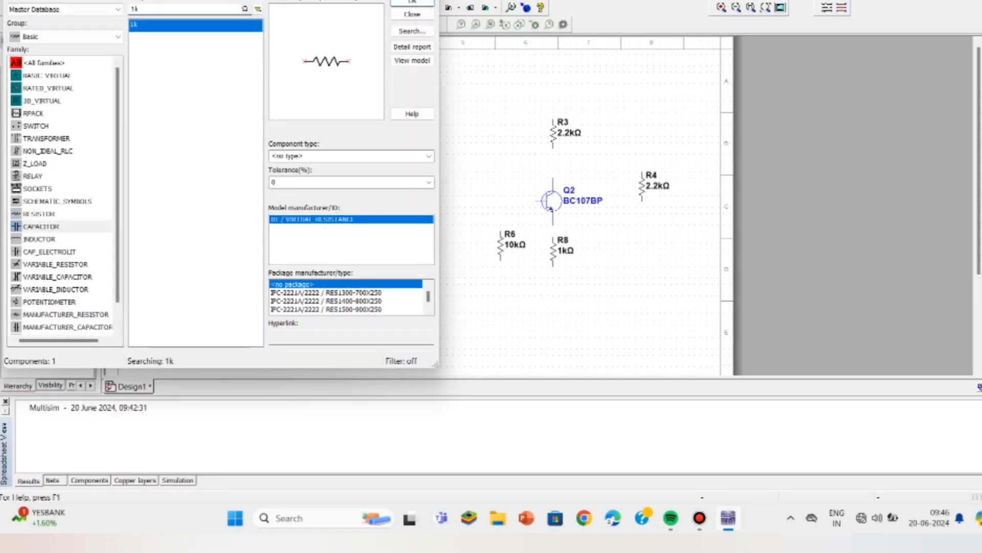
{"action": "left_click", "coordinate": [135, 10]}
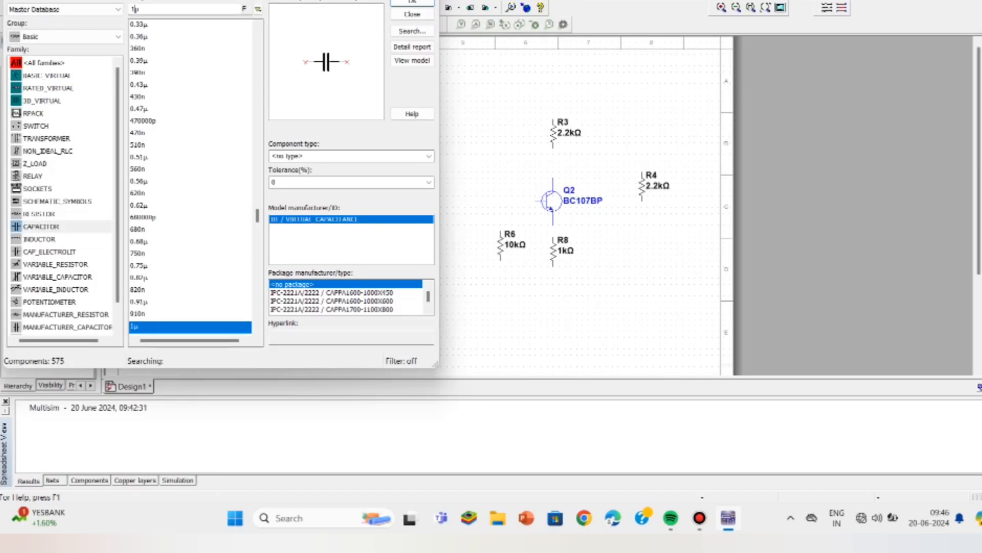
{"action": "type", "text": "0"}
{"action": "key", "text": "Return"}
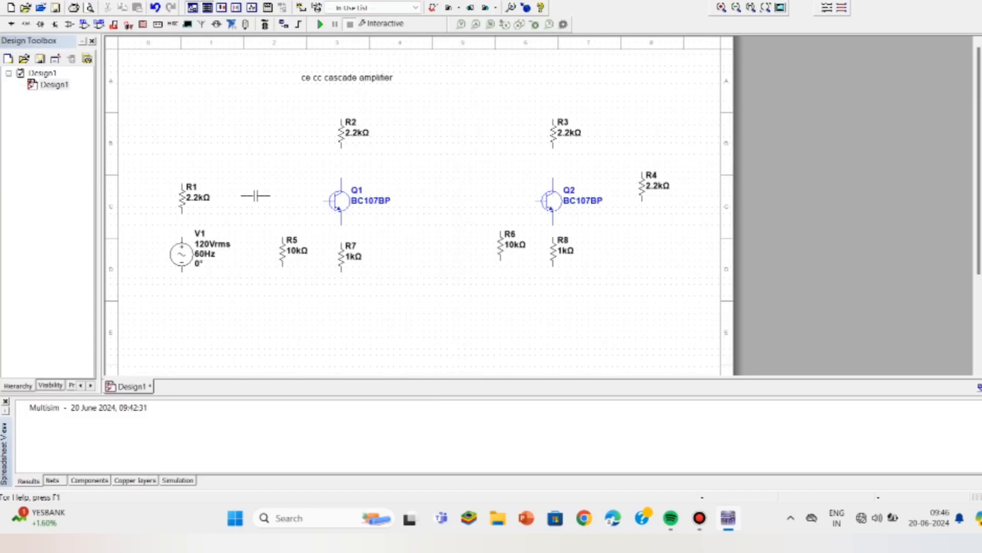
{"action": "left_click", "coordinate": [255, 200]}
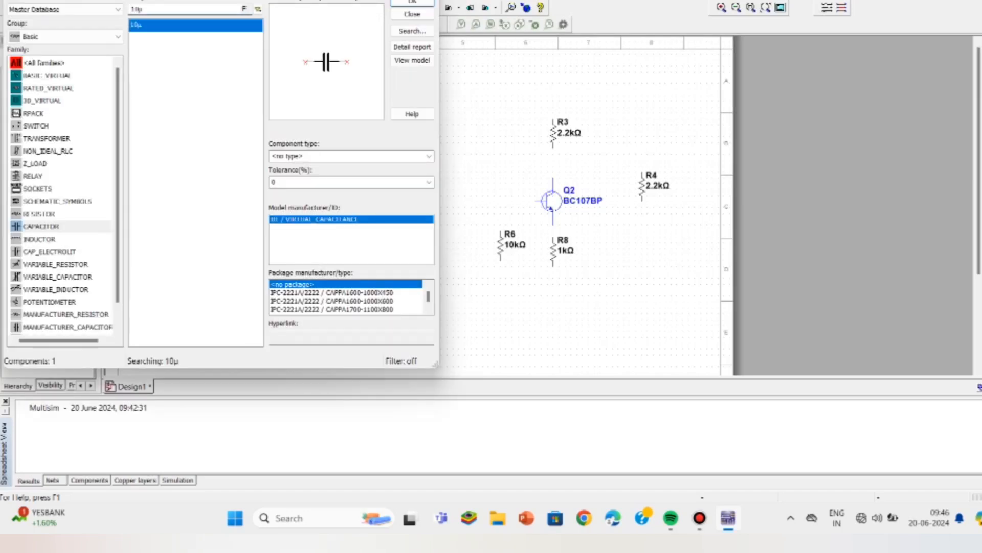
{"action": "left_click", "coordinate": [412, 2]}
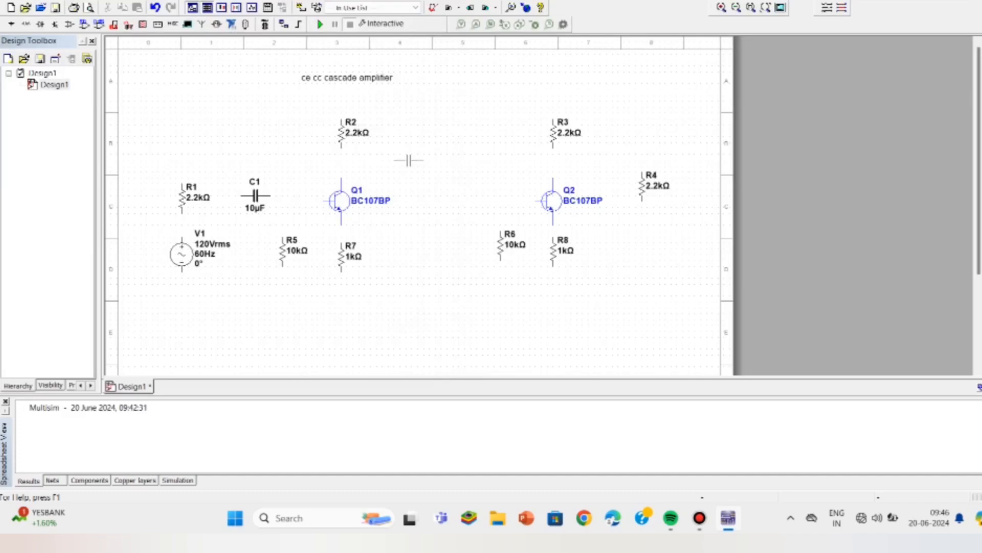
{"action": "left_click", "coordinate": [407, 164]}
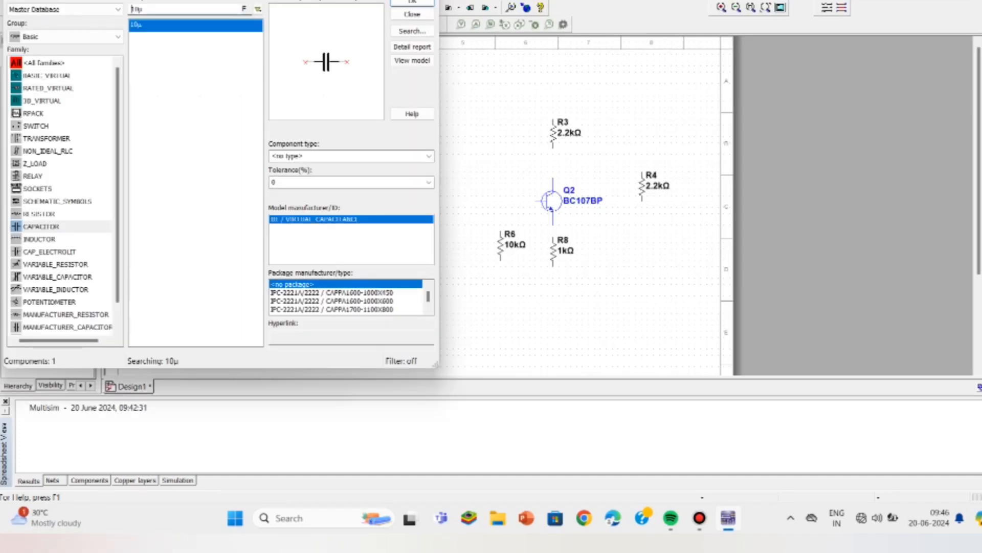
Place two vertical 10µ capacitors, one to the right of each 1k resistor.
{"action": "left_click", "coordinate": [412, 2]}
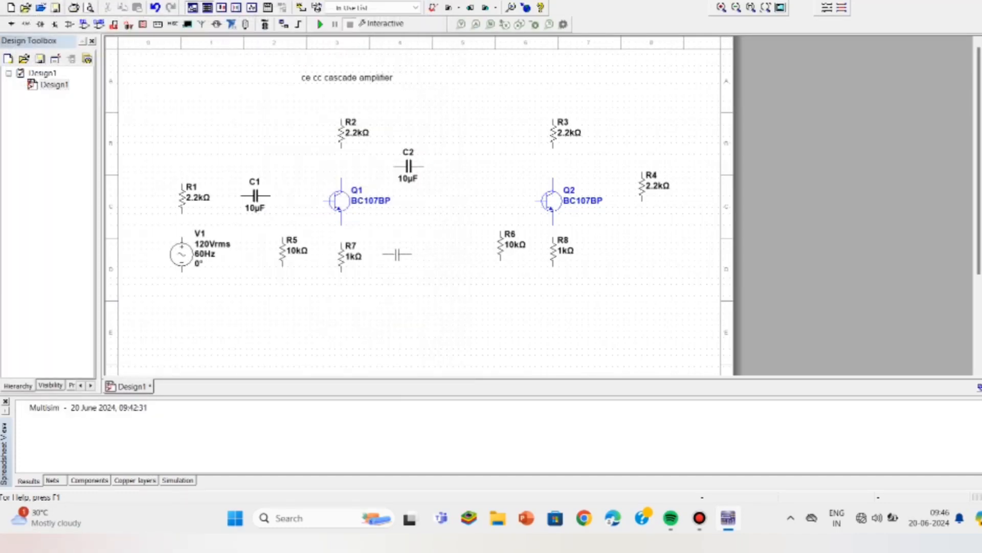
{"action": "key", "text": "ctrl+r"}
{"action": "left_click", "coordinate": [394, 256]}
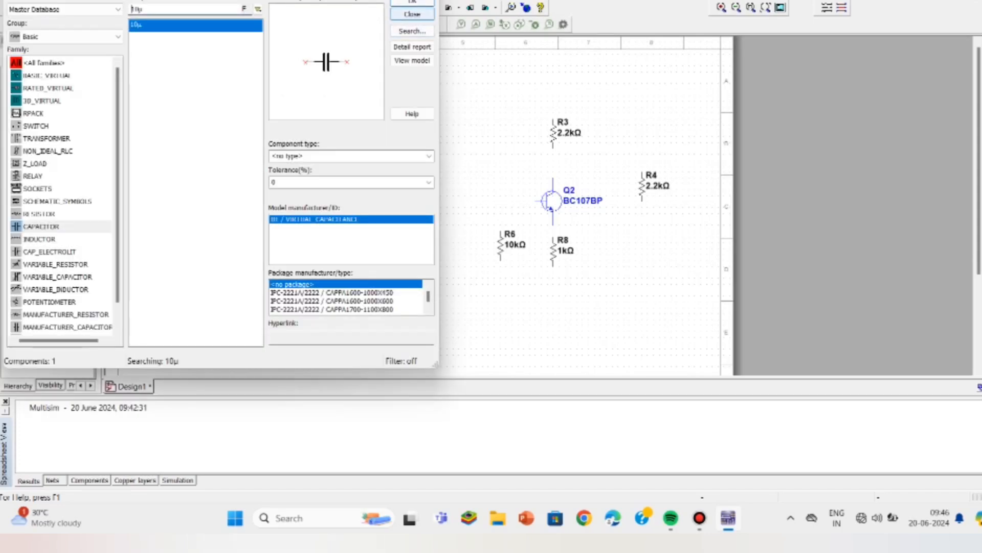
{"action": "left_click", "coordinate": [413, 2]}
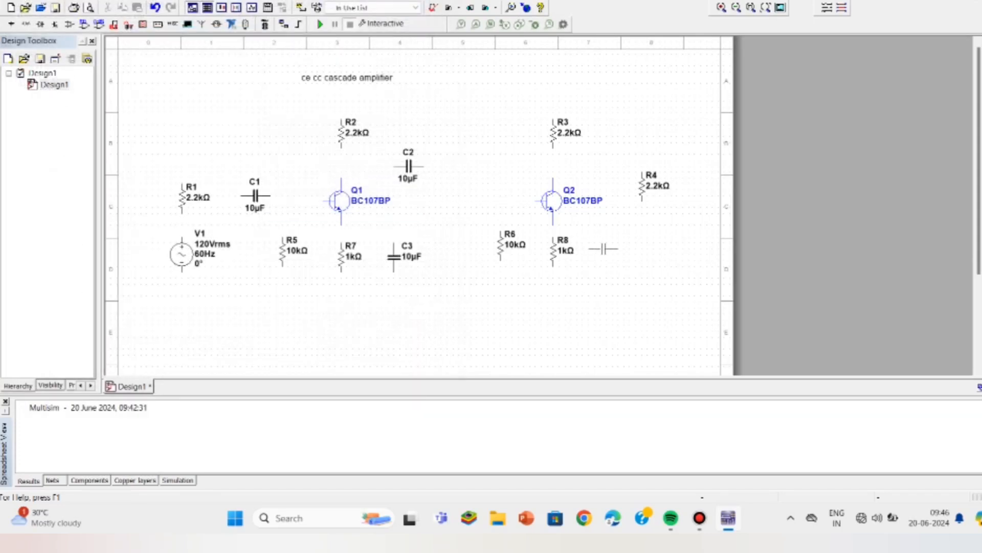
{"action": "key", "text": "ctrl+r"}
{"action": "left_click", "coordinate": [595, 252]}
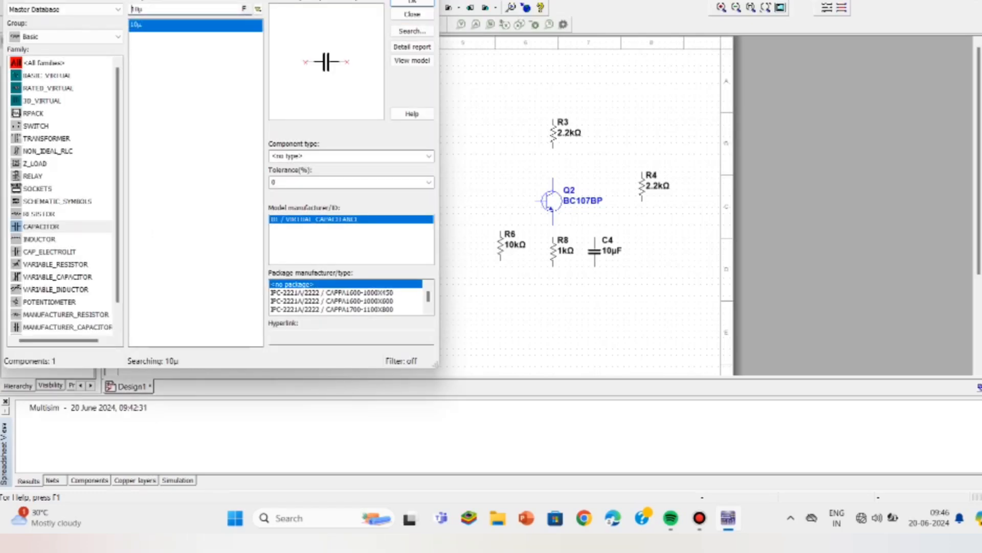
Place a horizontal 10µ capacitor to the upper right of the second transistor, between its two neighbouring 2.2k resistors.
{"action": "left_click", "coordinate": [413, 15]}
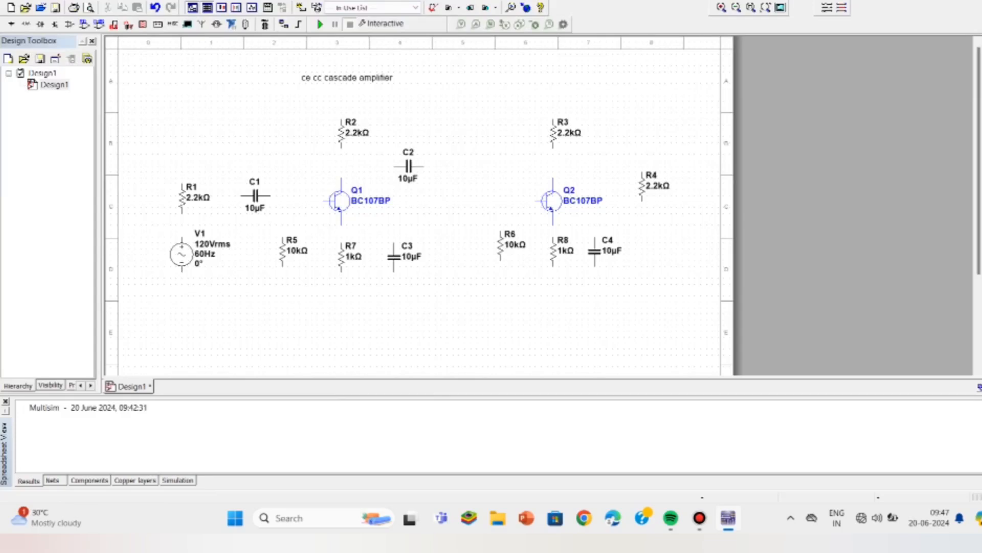
{"action": "left_click", "coordinate": [86, 0]}
{"action": "left_click", "coordinate": [110, 4]}
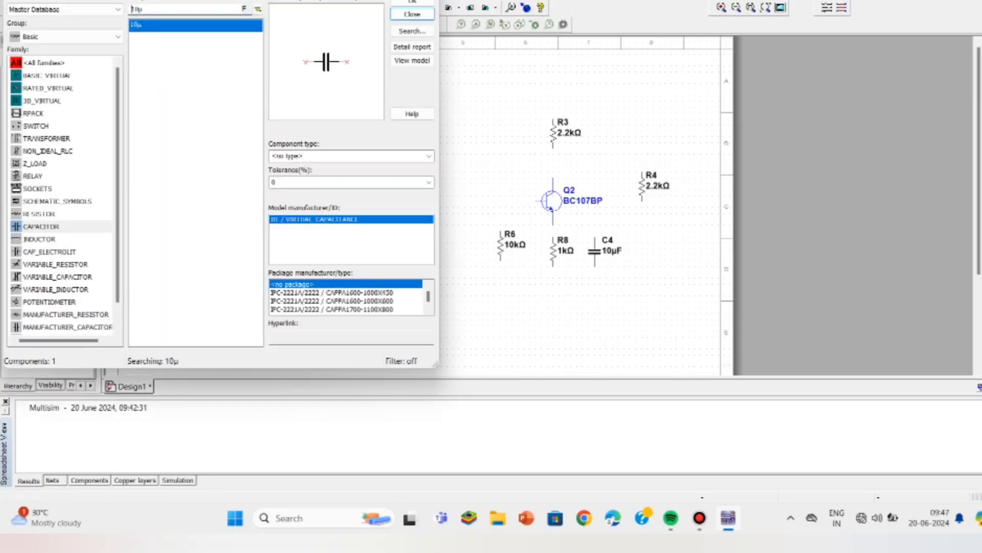
{"action": "left_click", "coordinate": [413, 2]}
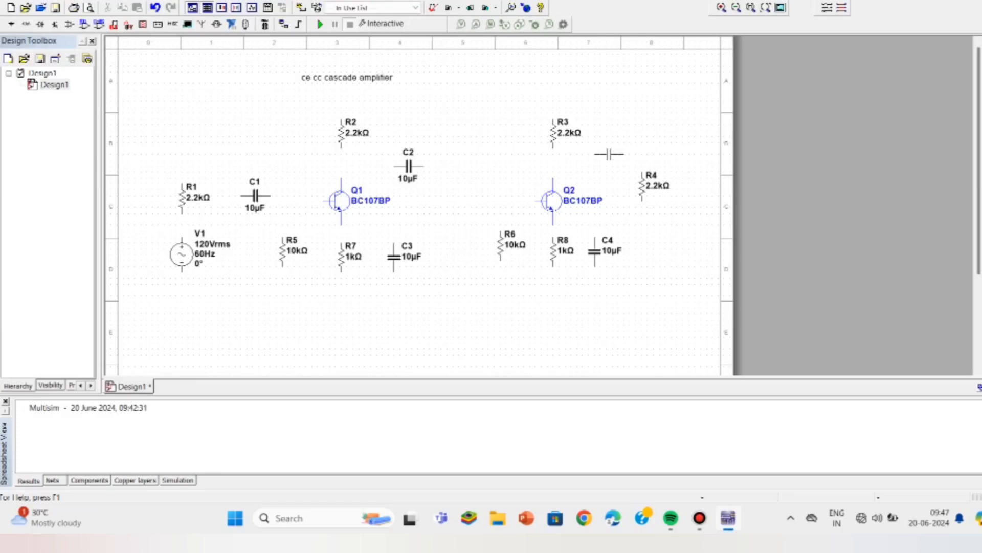
{"action": "left_click", "coordinate": [609, 154]}
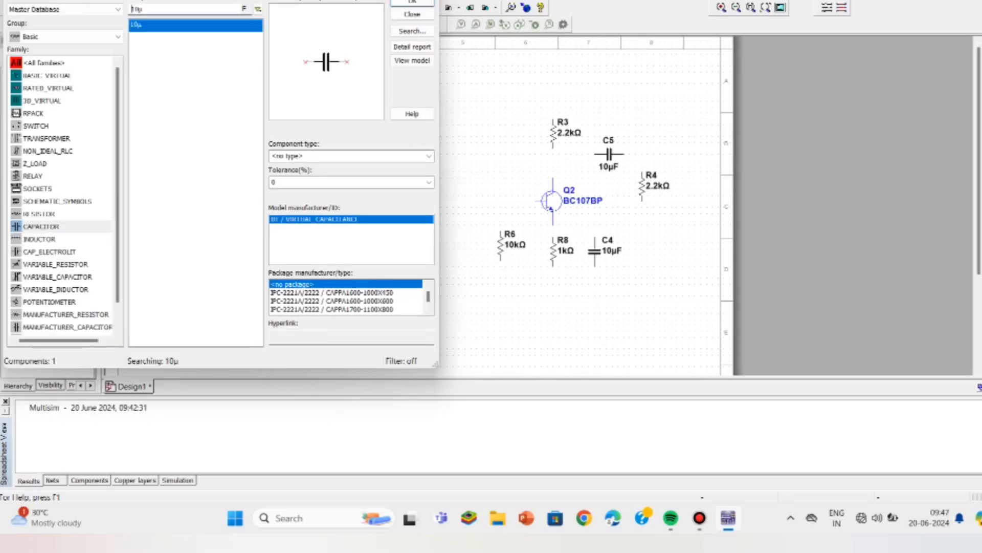
Place a 100k variable resistor from the Basic group's VARIABLE_RESISTOR family, rotated vertical, above the first 10k resistor.
{"action": "left_click", "coordinate": [65, 36]}
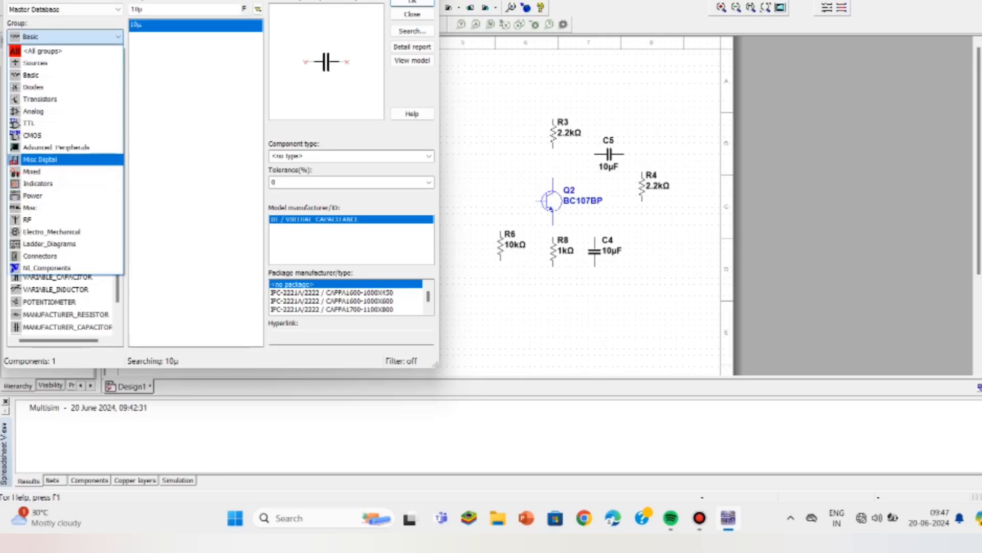
{"action": "left_click", "coordinate": [31, 75]}
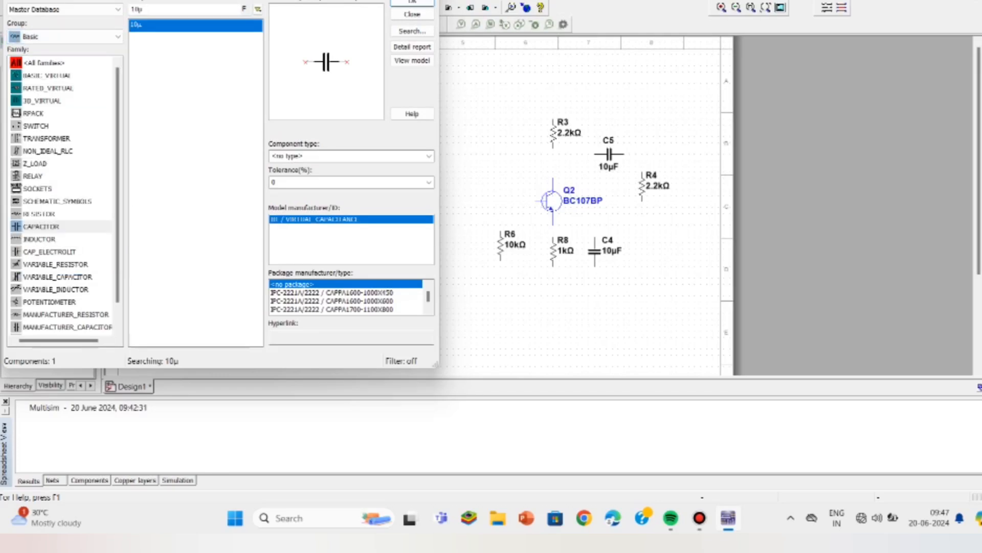
{"action": "left_click", "coordinate": [55, 264]}
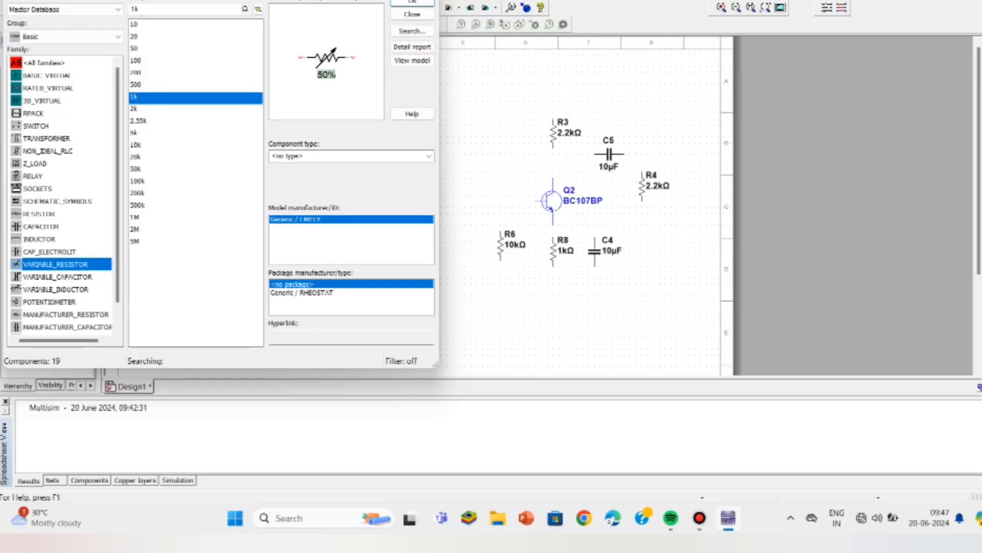
{"action": "left_click", "coordinate": [134, 8]}
{"action": "type", "text": "oo"}
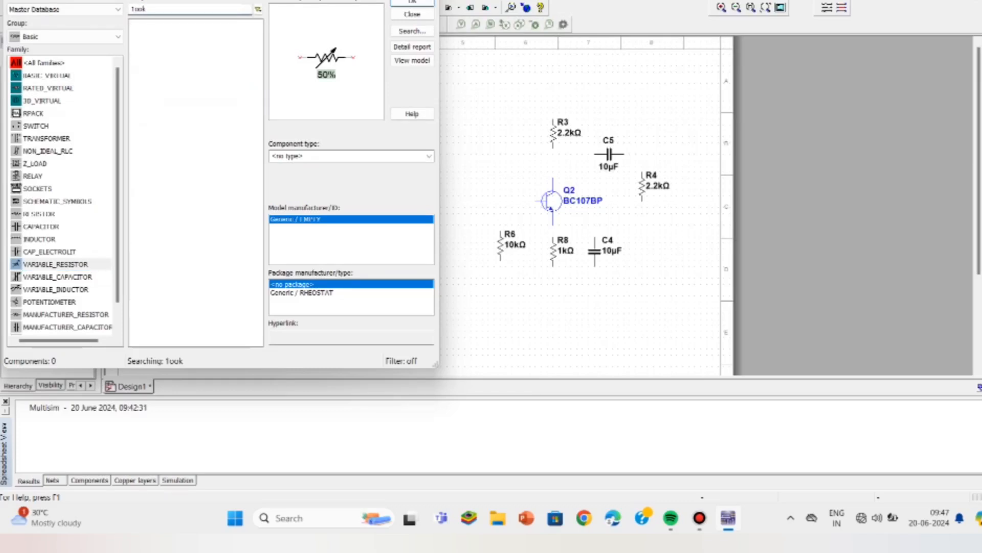
{"action": "key", "text": "BackSpace"}
{"action": "key", "text": "BackSpace"}
{"action": "type", "text": "00"}
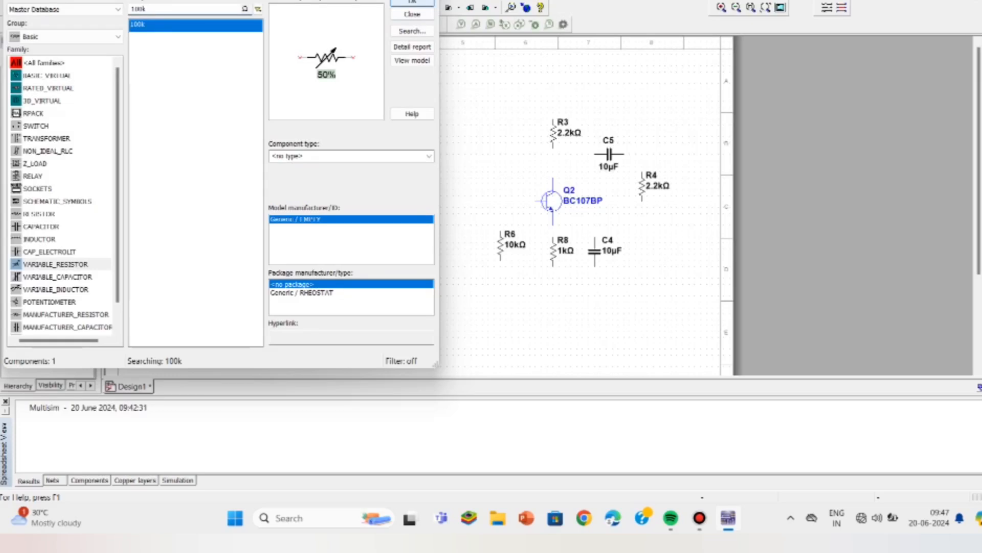
{"action": "left_click", "coordinate": [412, 2]}
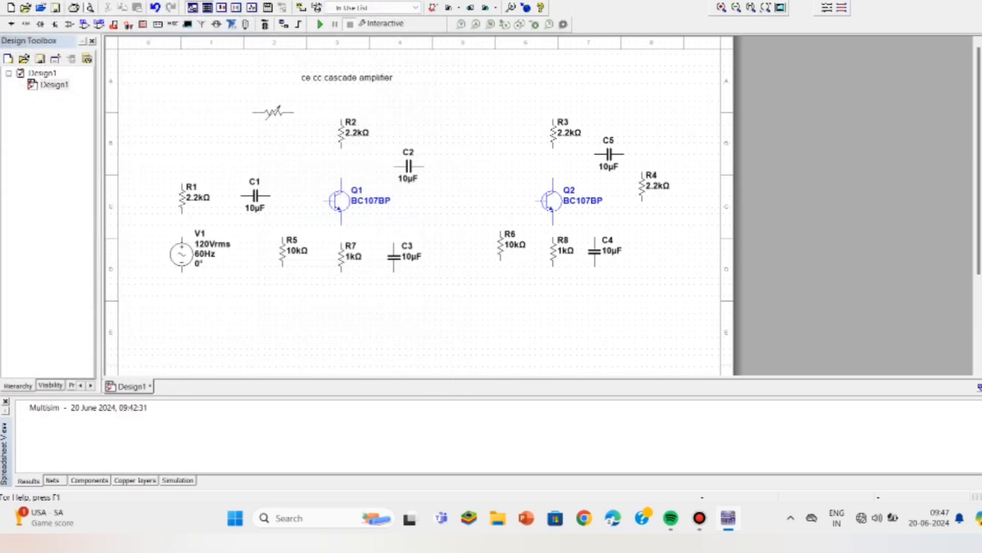
{"action": "key", "text": "ctrl+r"}
{"action": "left_click", "coordinate": [282, 133]}
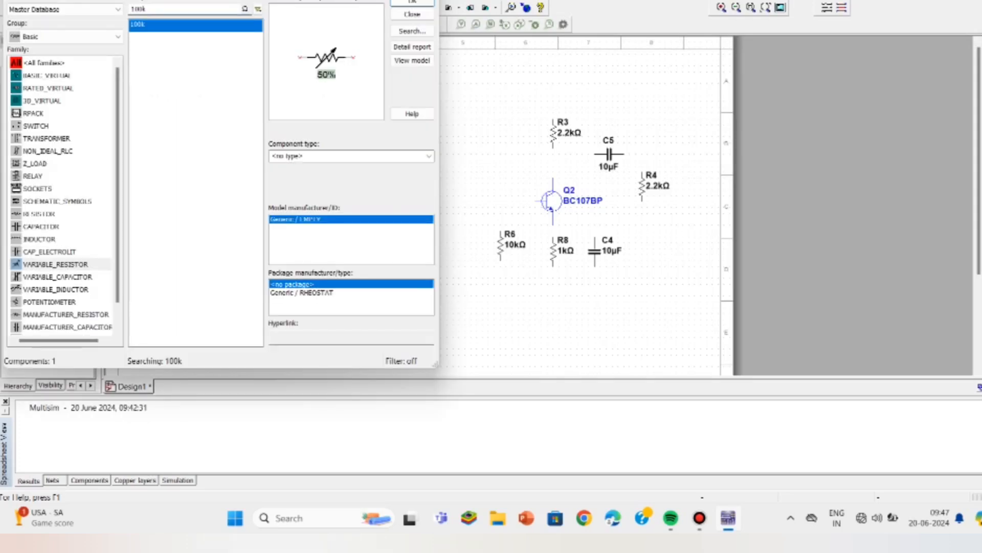
Place a second vertical 100k variable resistor above the second 10k resistor and close the component browser.
{"action": "left_click", "coordinate": [412, 3]}
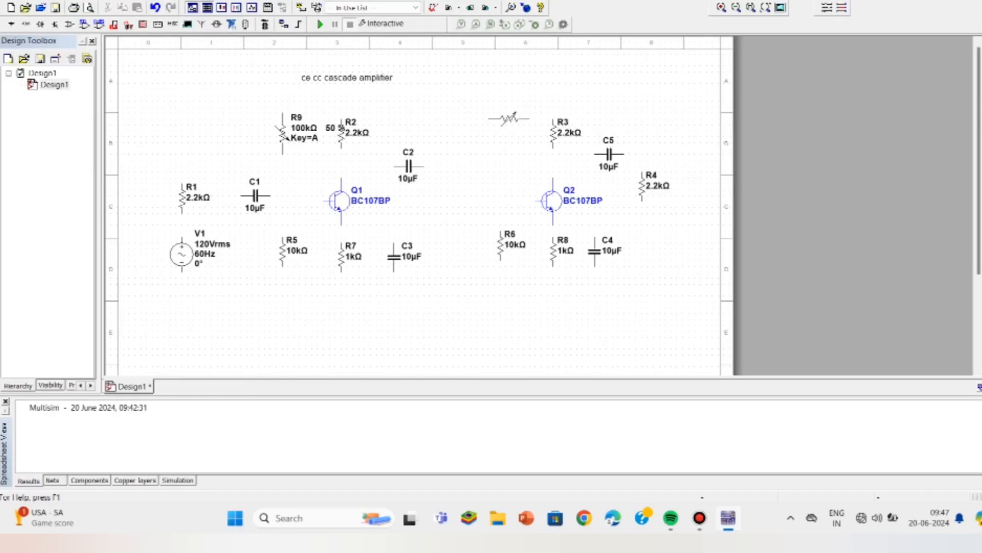
{"action": "key", "text": "ctrl+r"}
{"action": "left_click", "coordinate": [502, 134]}
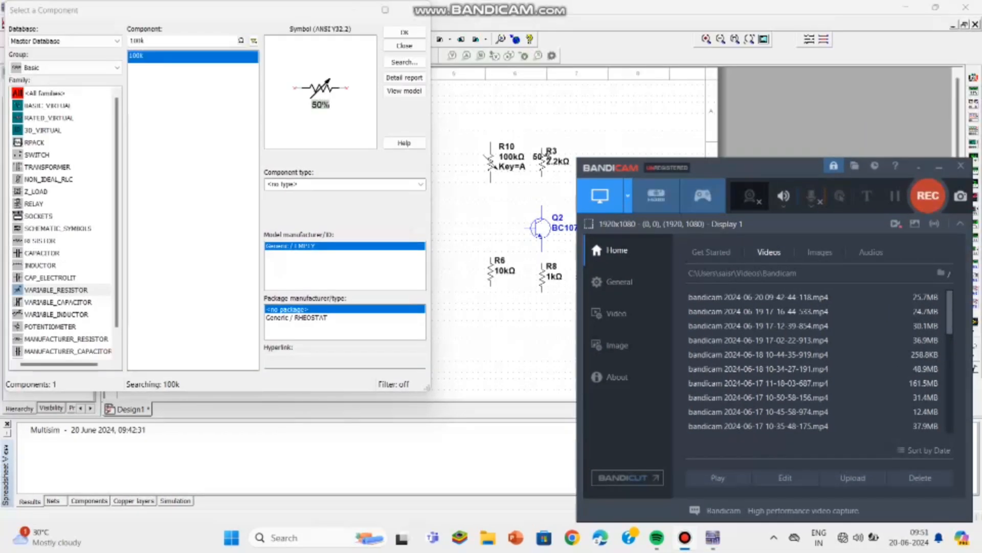
{"action": "left_click", "coordinate": [939, 165]}
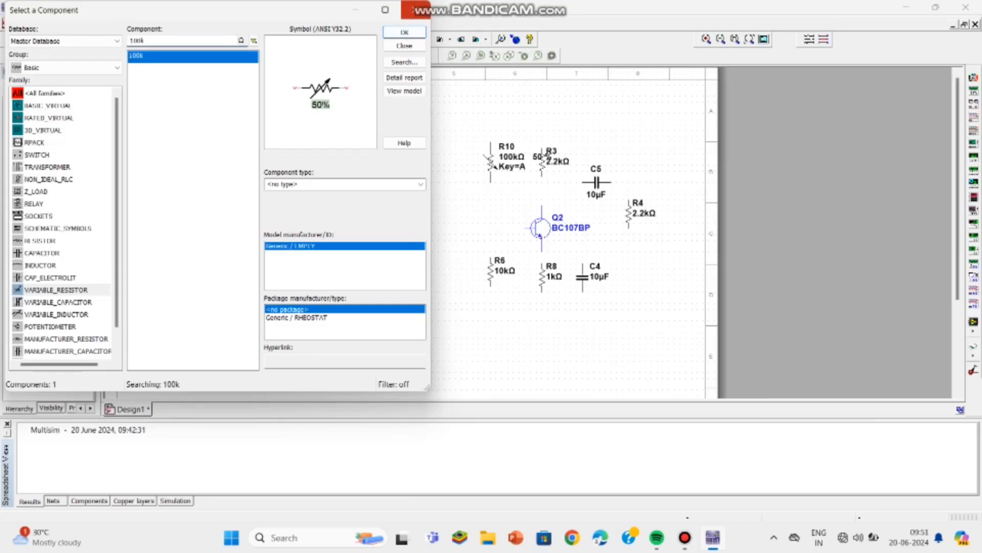
{"action": "left_click", "coordinate": [405, 46]}
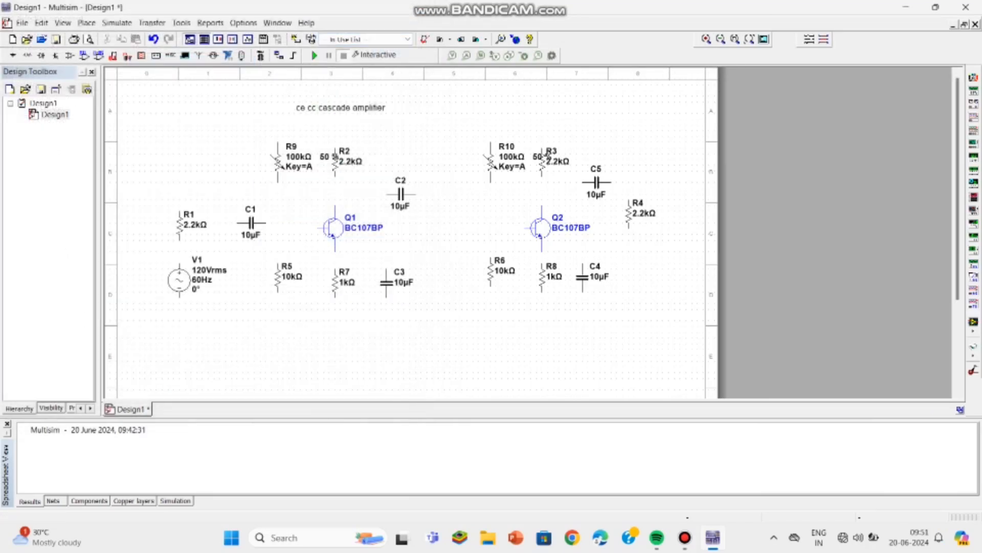
Place a VCC supply from the Sources group above the circuit, between the two transistor stages.
{"action": "left_click", "coordinate": [87, 22]}
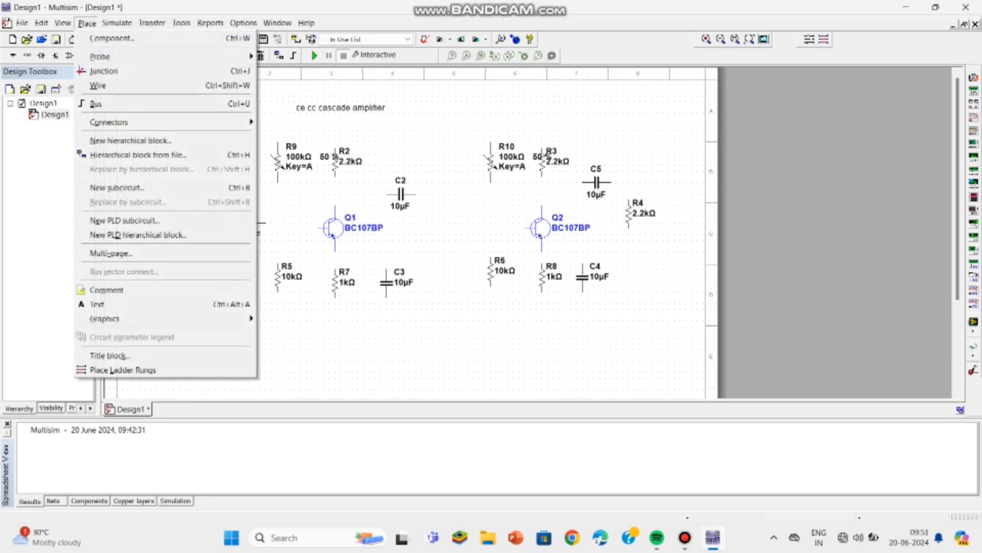
{"action": "left_click", "coordinate": [111, 38]}
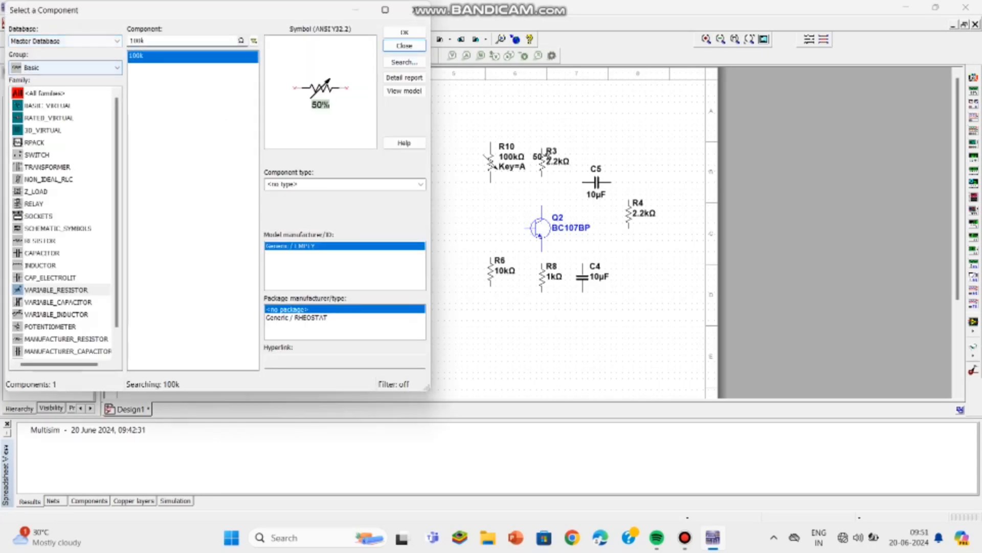
{"action": "left_click", "coordinate": [117, 67]}
{"action": "left_click", "coordinate": [37, 94]}
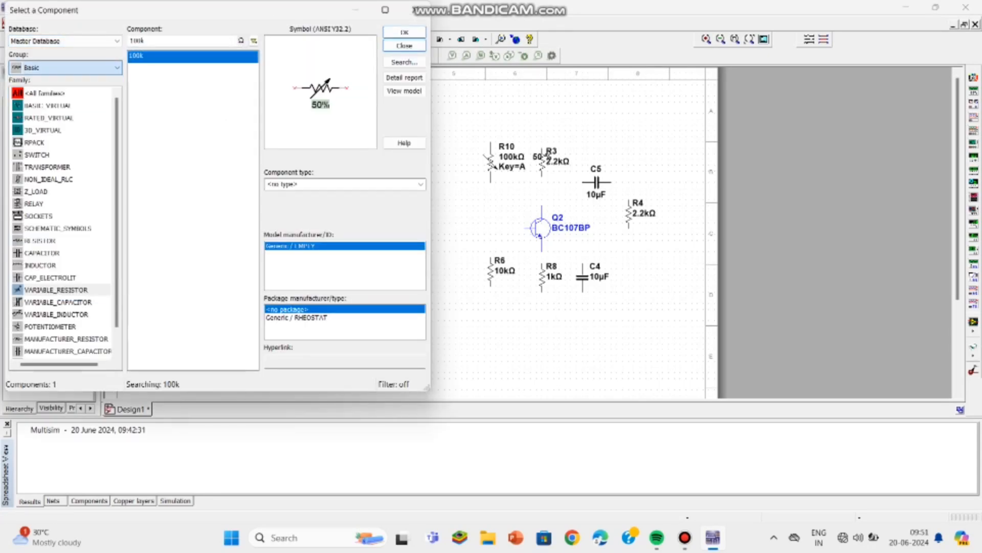
{"action": "double_click", "coordinate": [152, 41]}
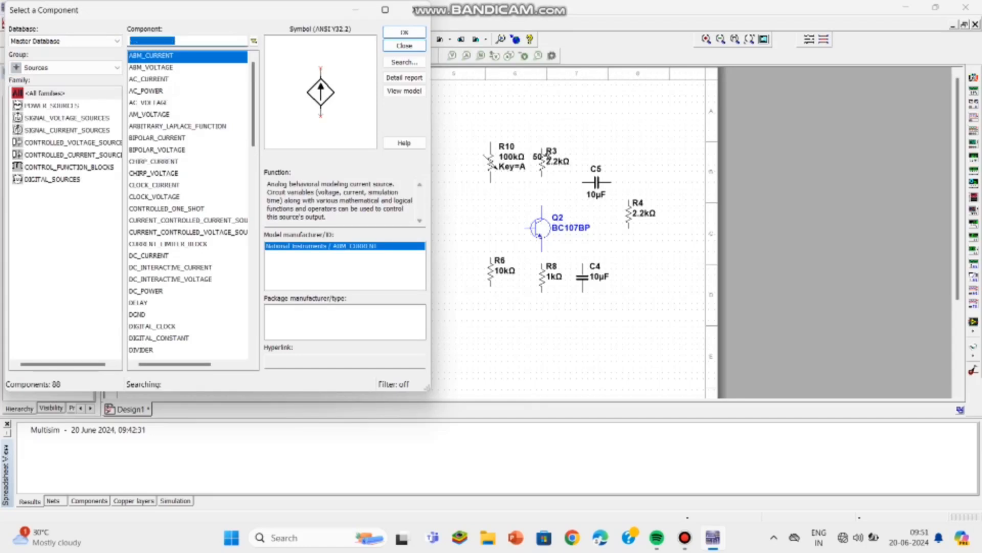
{"action": "key", "text": "BackSpace"}
{"action": "type", "text": "vcc"}
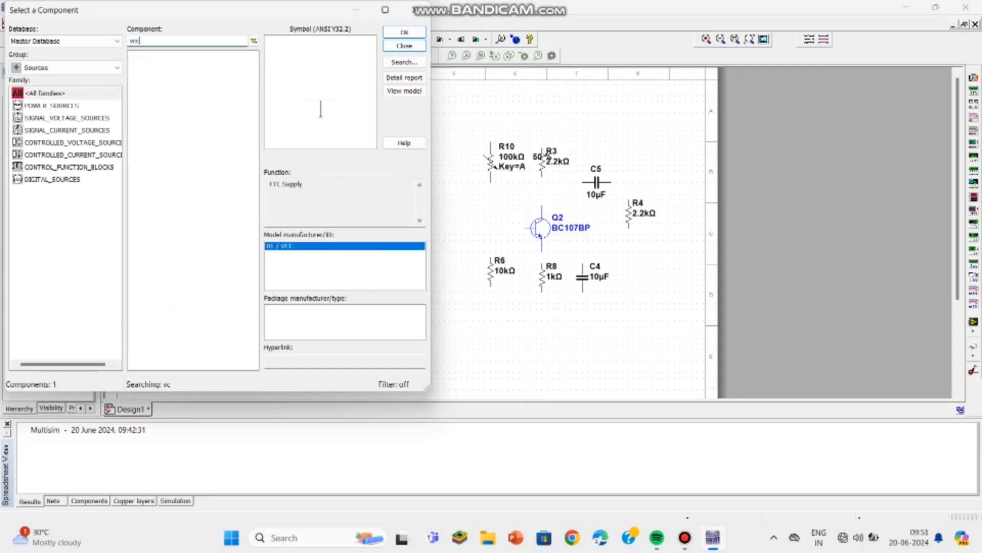
{"action": "left_click", "coordinate": [404, 32]}
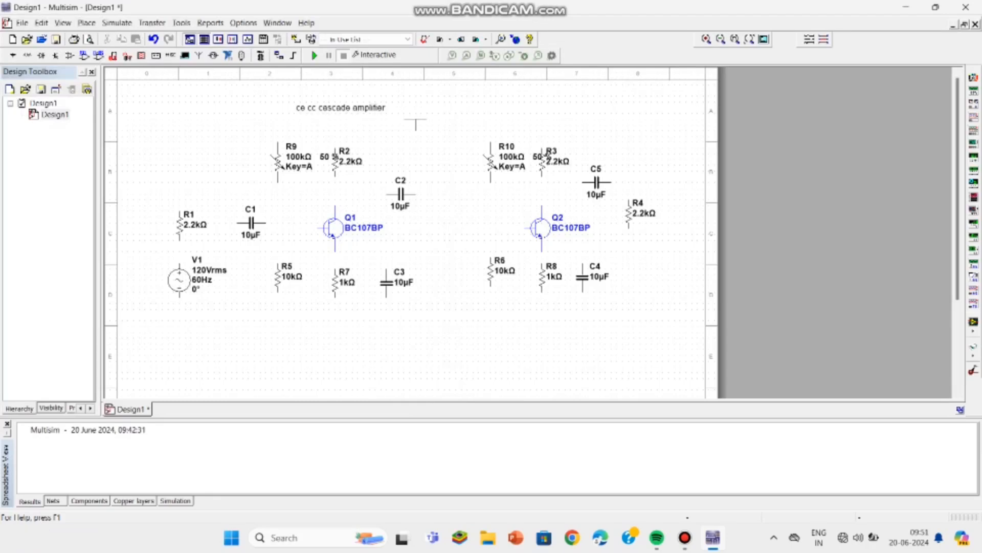
{"action": "left_click", "coordinate": [415, 121]}
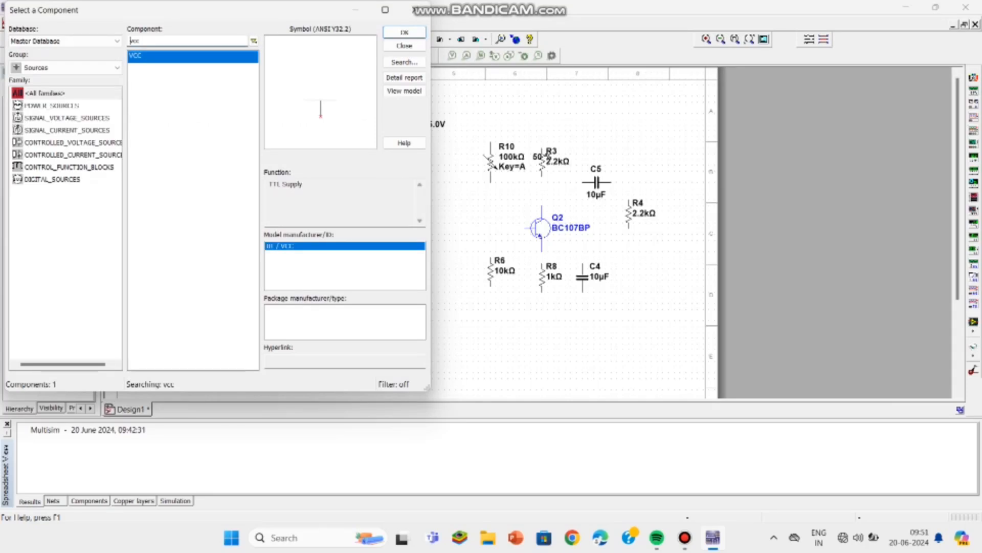
Place a GROUND symbol, found by searching all groups, below the middle of the circuit and close the component browser.
{"action": "left_click", "coordinate": [66, 68]}
{"action": "left_click", "coordinate": [66, 81]}
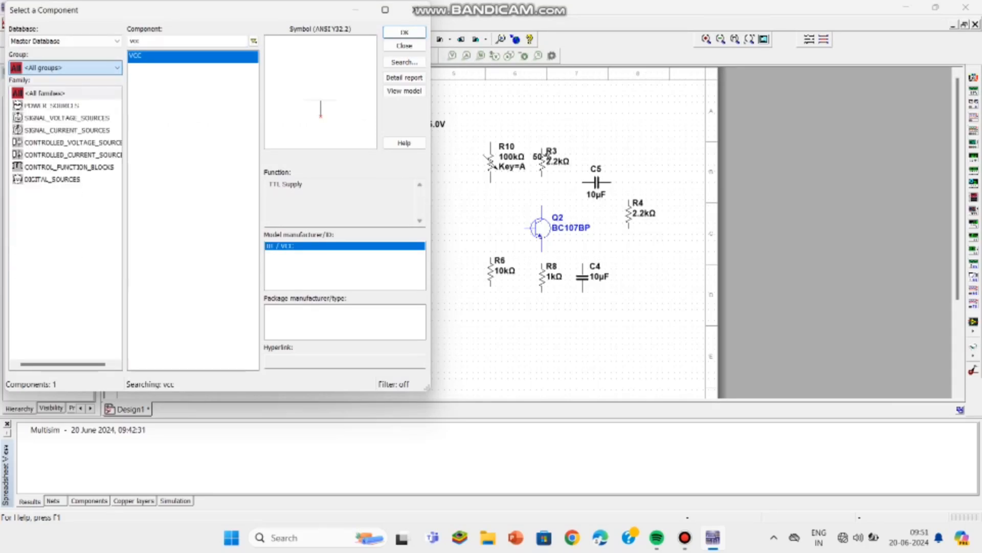
{"action": "type", "text": "bc107"}
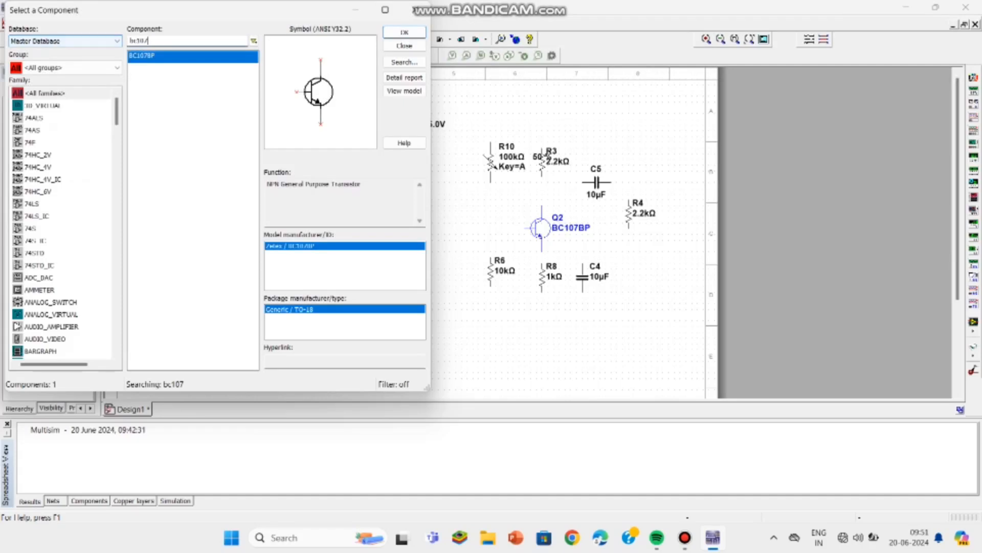
{"action": "key", "text": "ctrl+a"}
{"action": "key", "text": "BackSpace"}
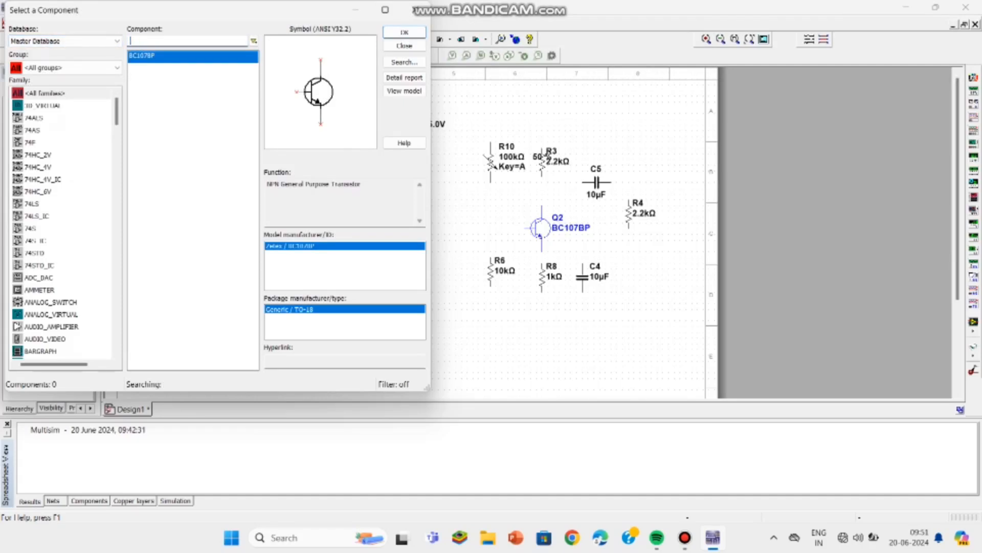
{"action": "type", "text": "g"}
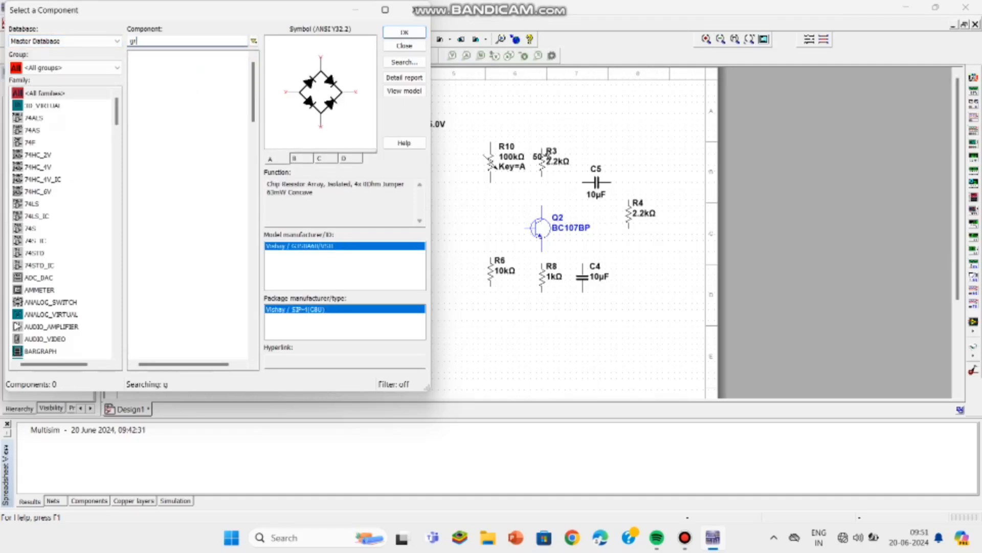
{"action": "type", "text": "round"}
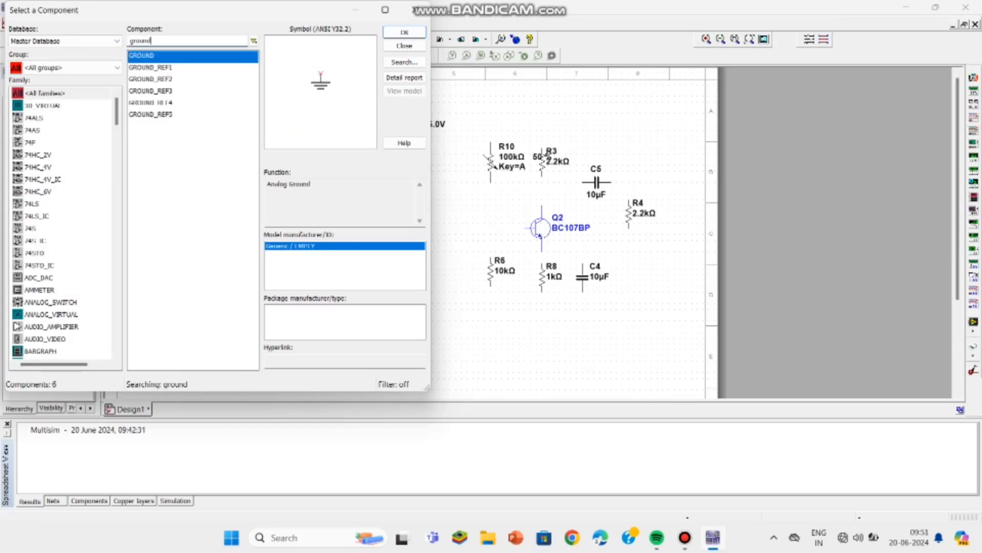
{"action": "key", "text": "Return"}
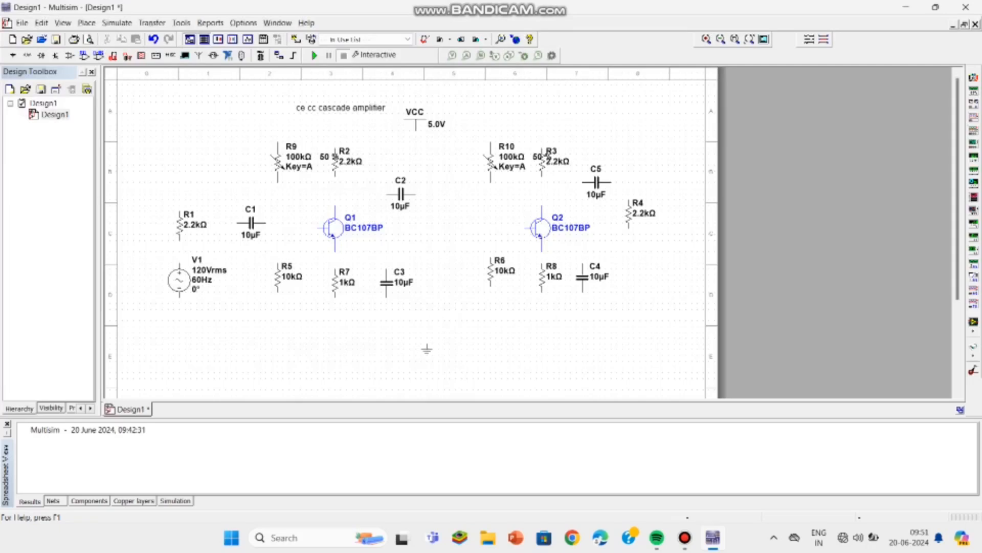
{"action": "left_click", "coordinate": [421, 326]}
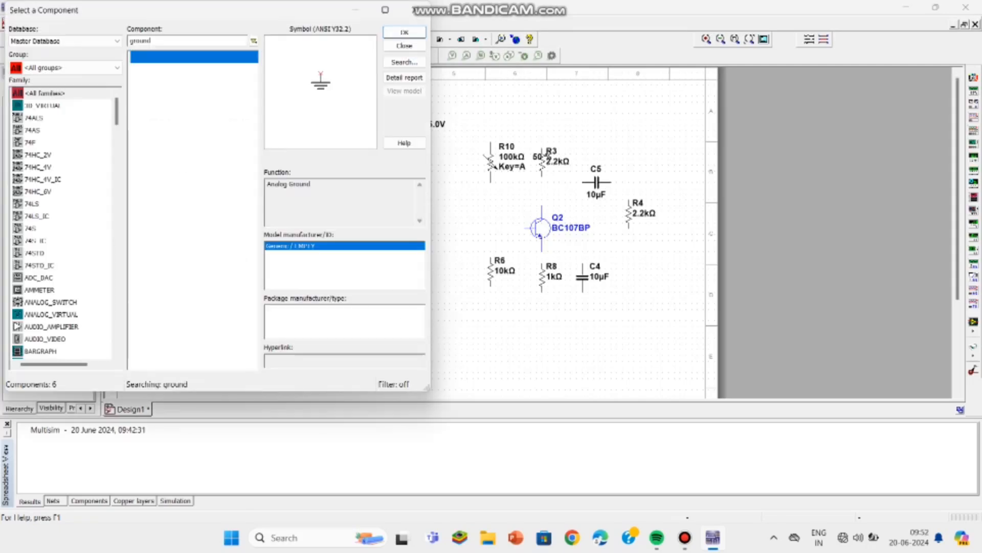
{"action": "left_click", "coordinate": [411, 11]}
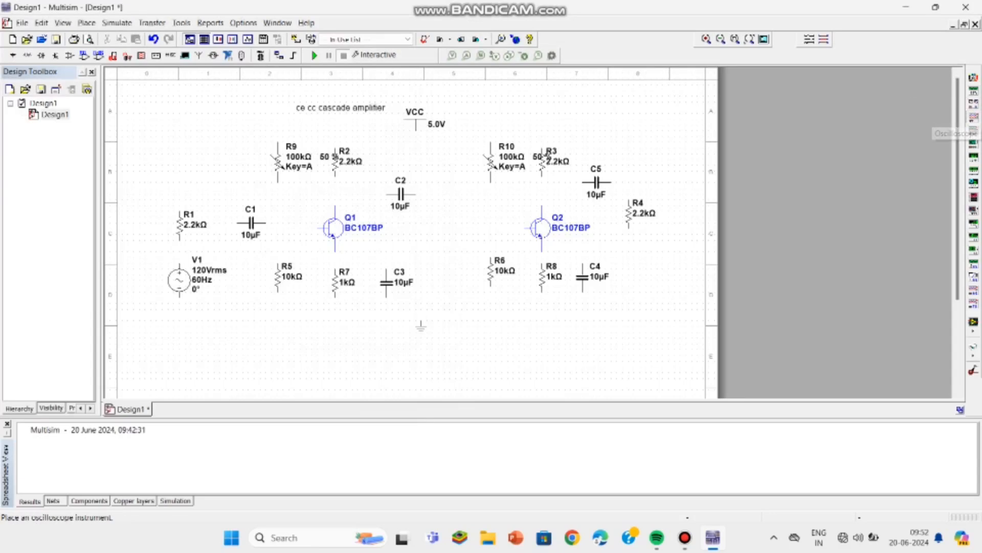
Place an oscilloscope in the upper right corner of the schematic, above the output 2.2k resistor R4.
{"action": "left_click", "coordinate": [974, 117]}
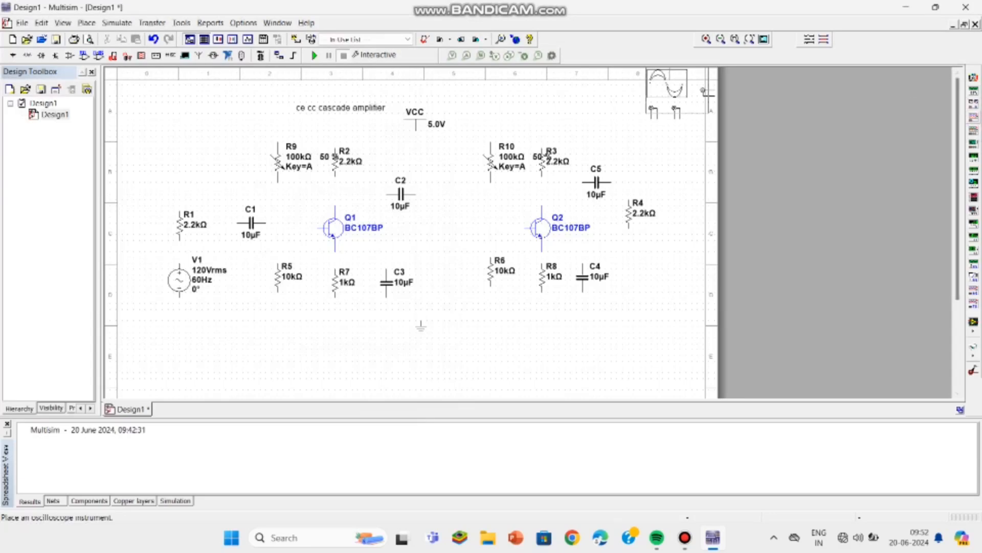
{"action": "left_click", "coordinate": [660, 119]}
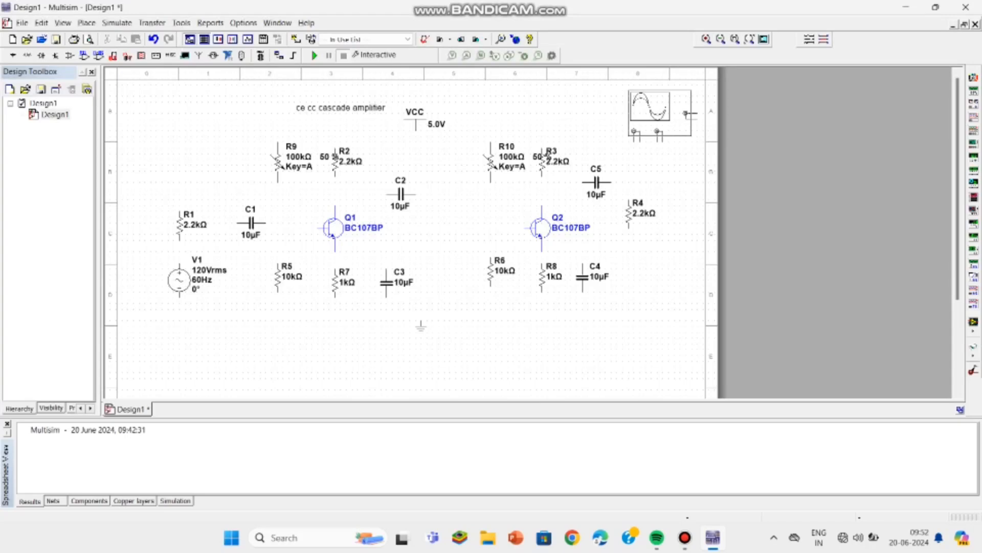
{"action": "left_click", "coordinate": [660, 114]}
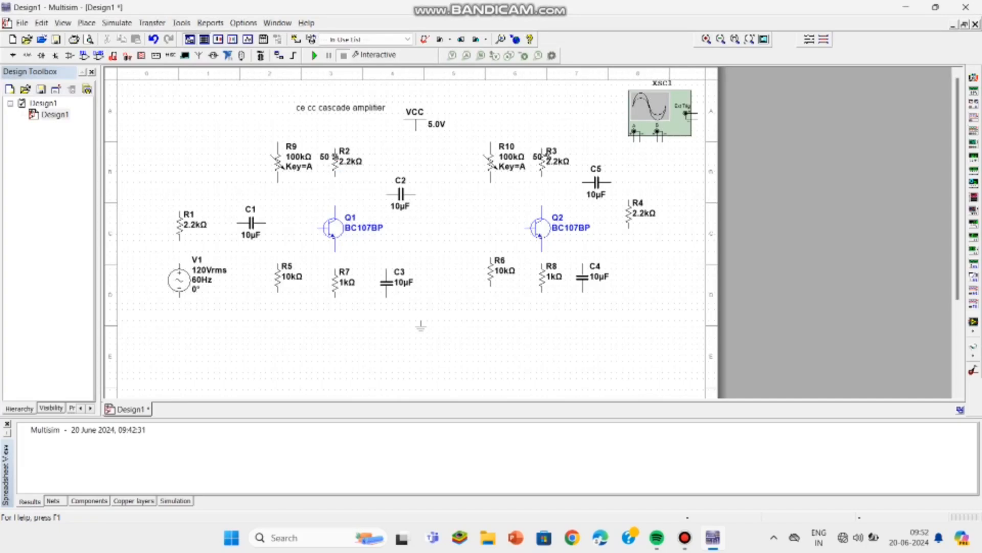
Wire the top of R9 to the top of R3 and raise the wire's horizontal run to the VCC terminal.
{"action": "right_click", "coordinate": [337, 133]}
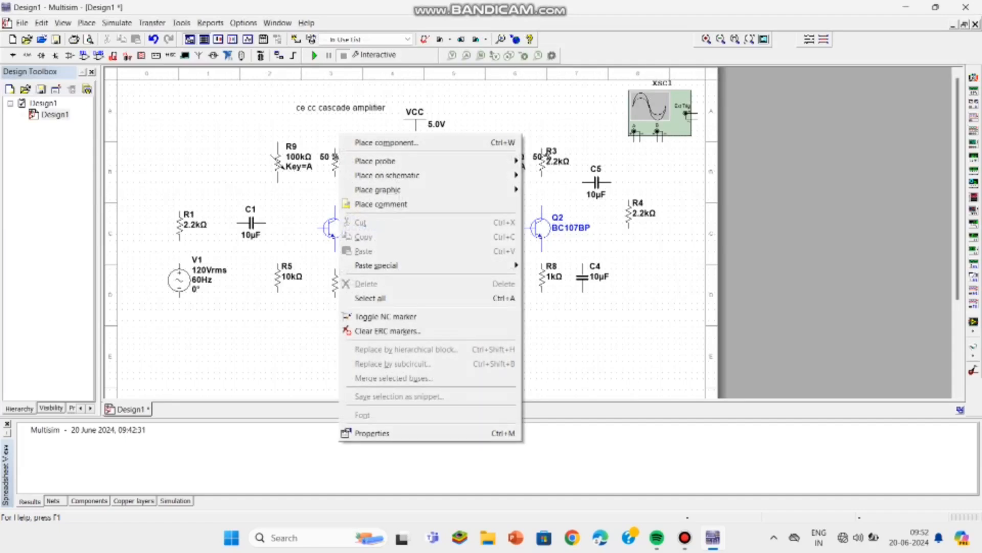
{"action": "left_click", "coordinate": [333, 137]}
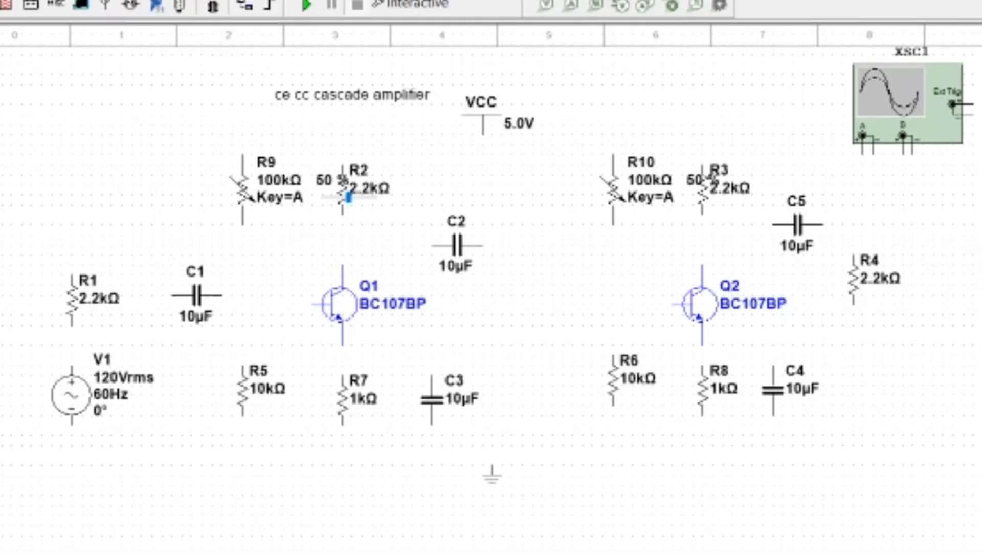
{"action": "left_click", "coordinate": [277, 142]}
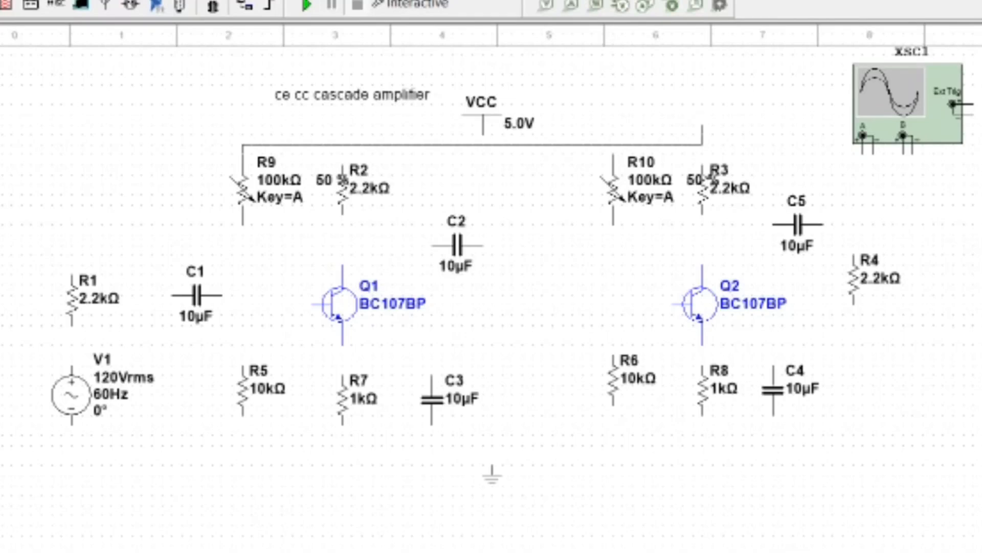
{"action": "left_click", "coordinate": [703, 164]}
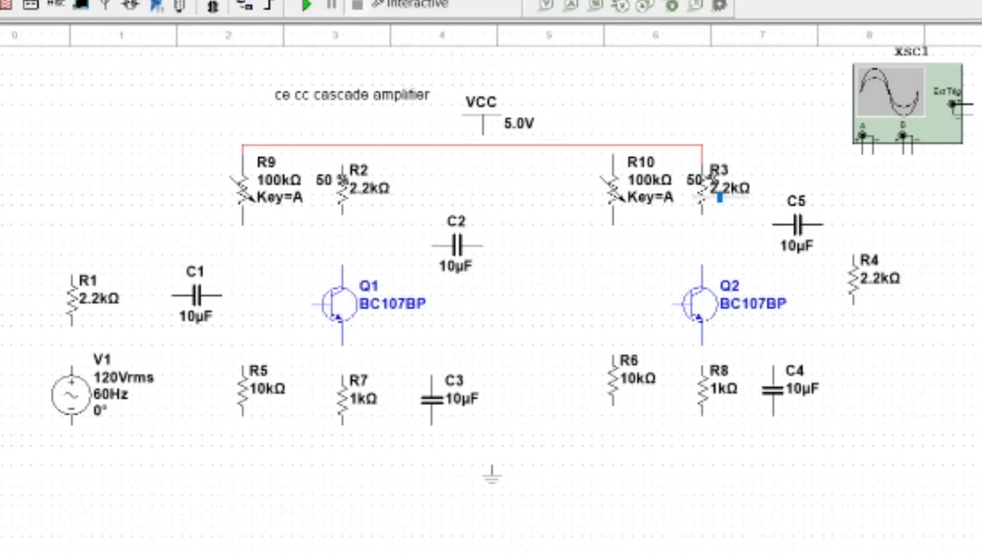
{"action": "left_click_drag", "start_coordinate": [484, 145], "coordinate": [484, 134]}
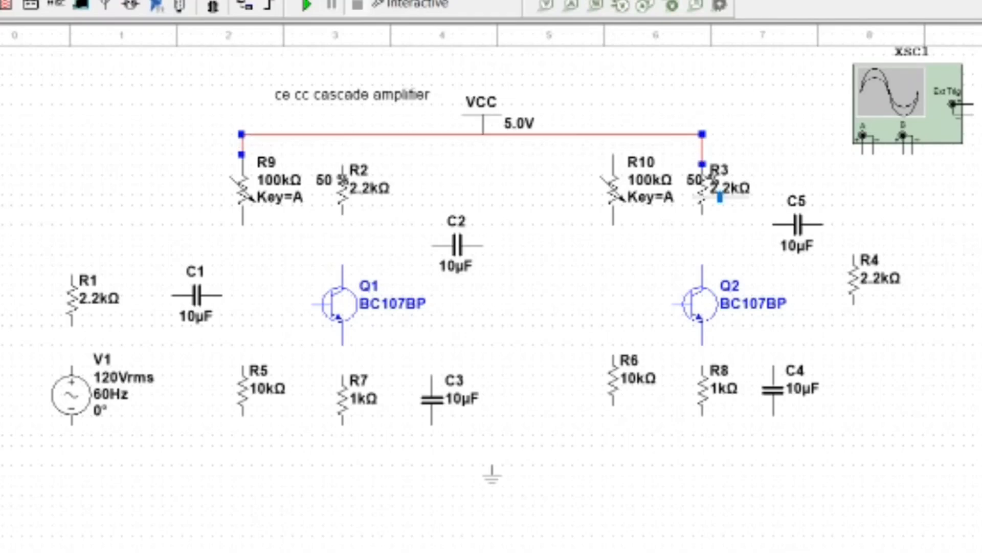
Connect the upper ends of R10 and R2 to the VCC rail.
{"action": "left_click", "coordinate": [613, 154]}
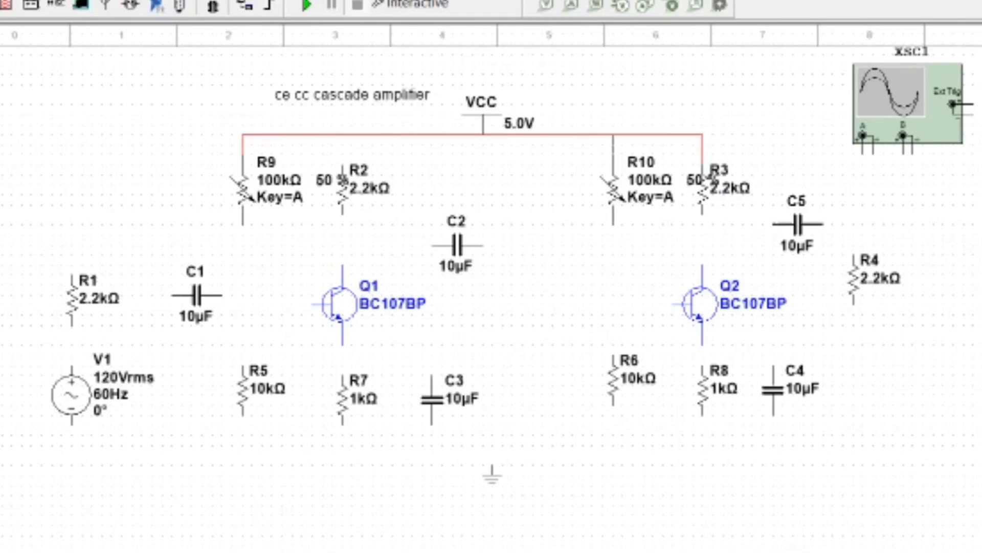
{"action": "left_click", "coordinate": [613, 134]}
{"action": "left_click", "coordinate": [342, 165]}
{"action": "left_click", "coordinate": [342, 135]}
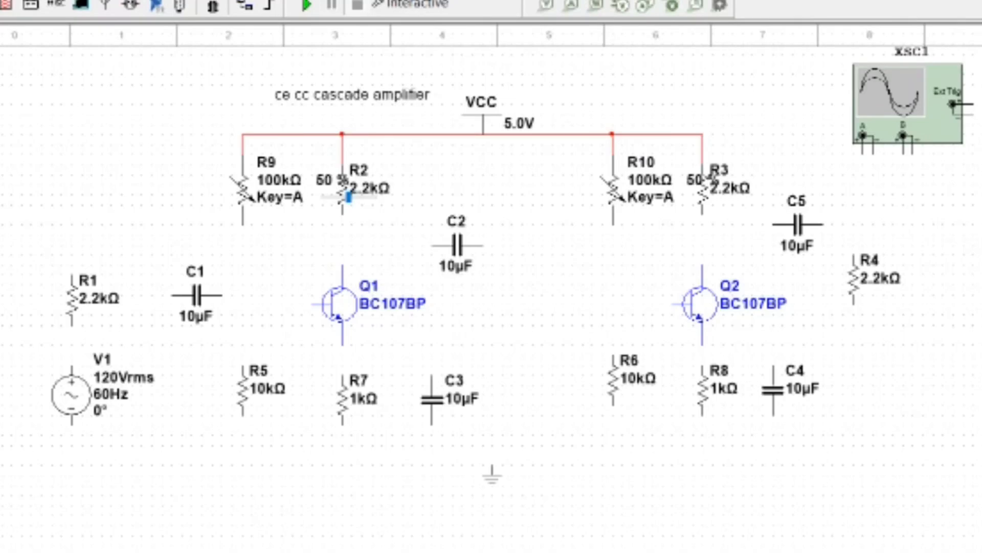
Move R9's percentage label clear of R2 to the left side of its symbol, with the resistor set to 37 %.
{"action": "left_click_drag", "start_coordinate": [333, 180], "coordinate": [215, 171]}
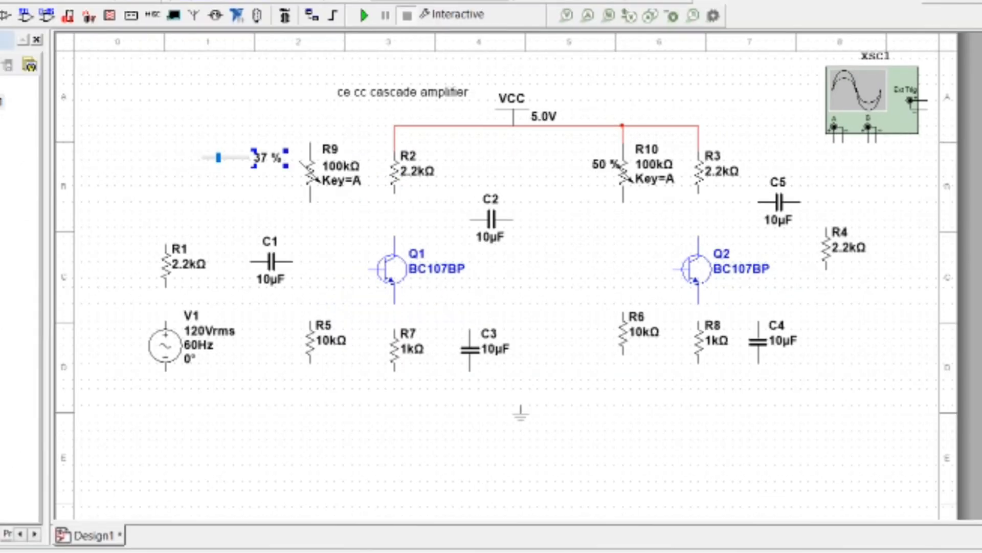
{"action": "key", "text": "Escape"}
{"action": "left_click", "coordinate": [310, 172]}
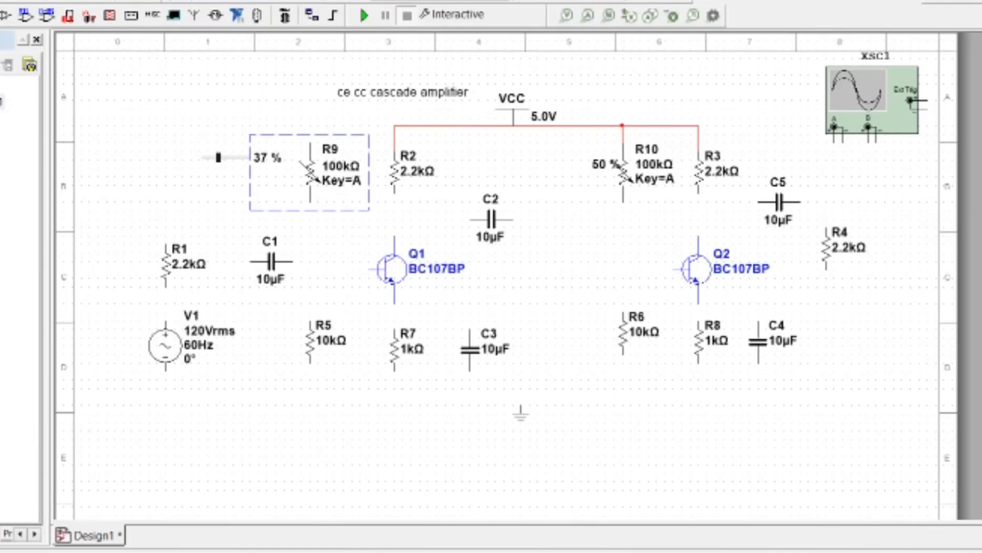
{"action": "key", "text": "alt+Tab"}
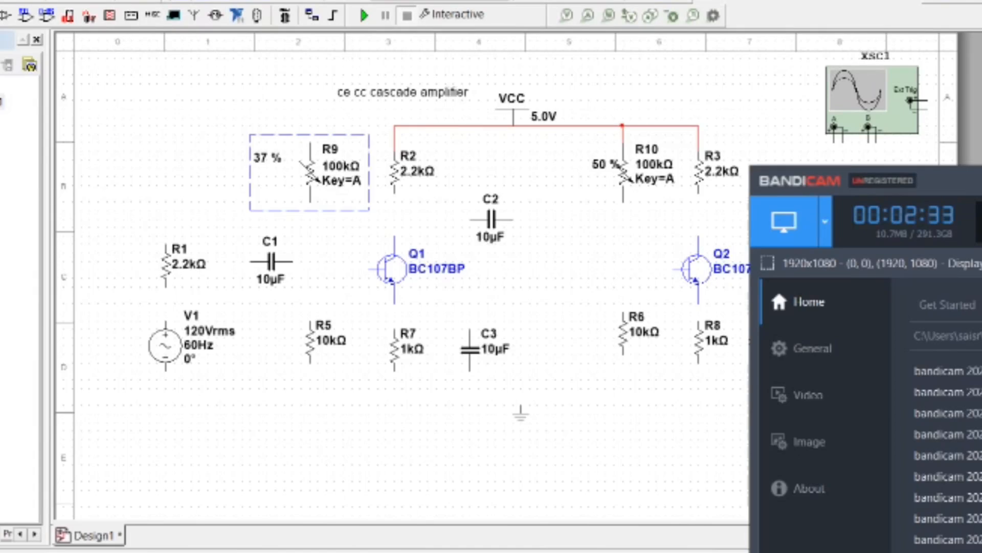
{"action": "key", "text": "alt+Tab"}
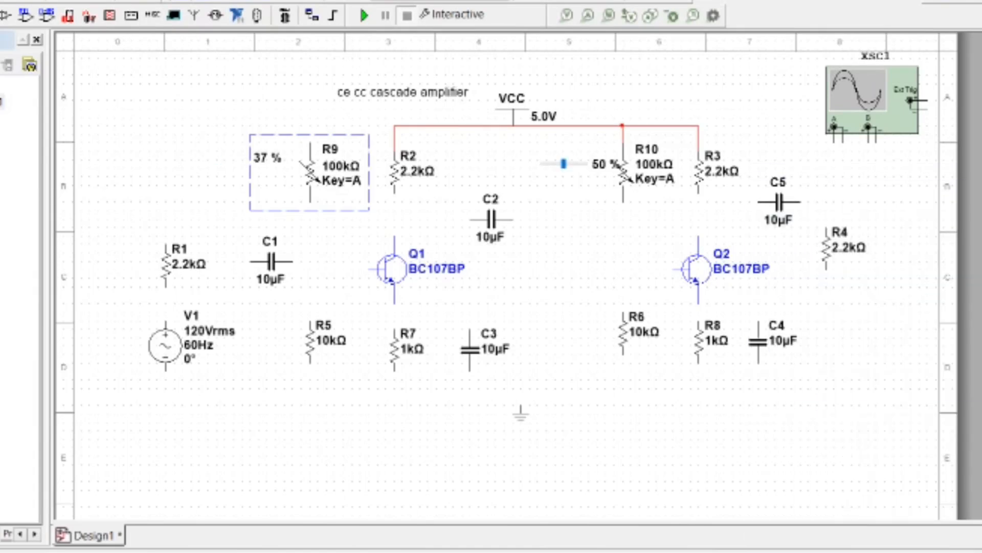
Replace variable resistor R10 with a pasted copy of the 37 % variable resistor R9, above the second 10k resistor.
{"action": "left_click_drag", "start_coordinate": [563, 164], "coordinate": [559, 164]}
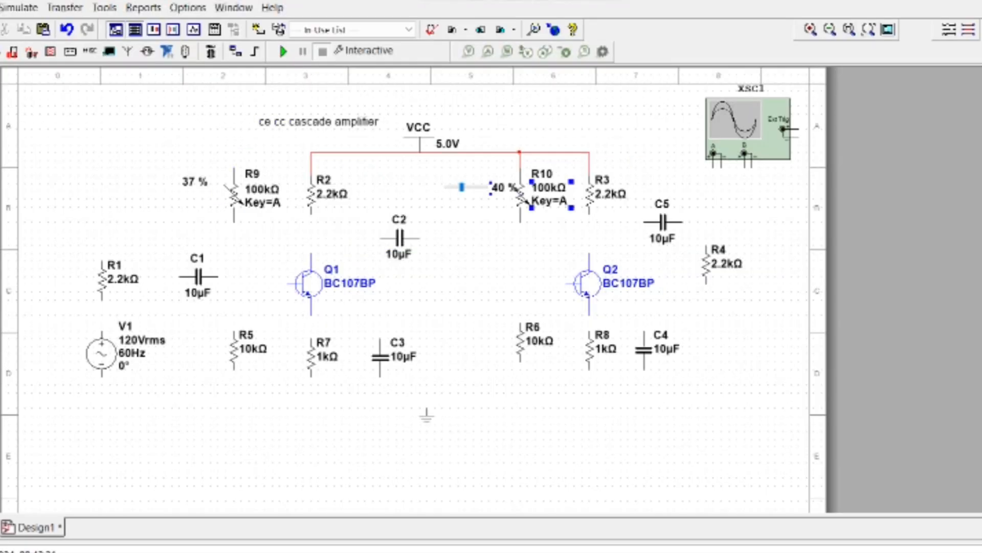
{"action": "left_click", "coordinate": [521, 196]}
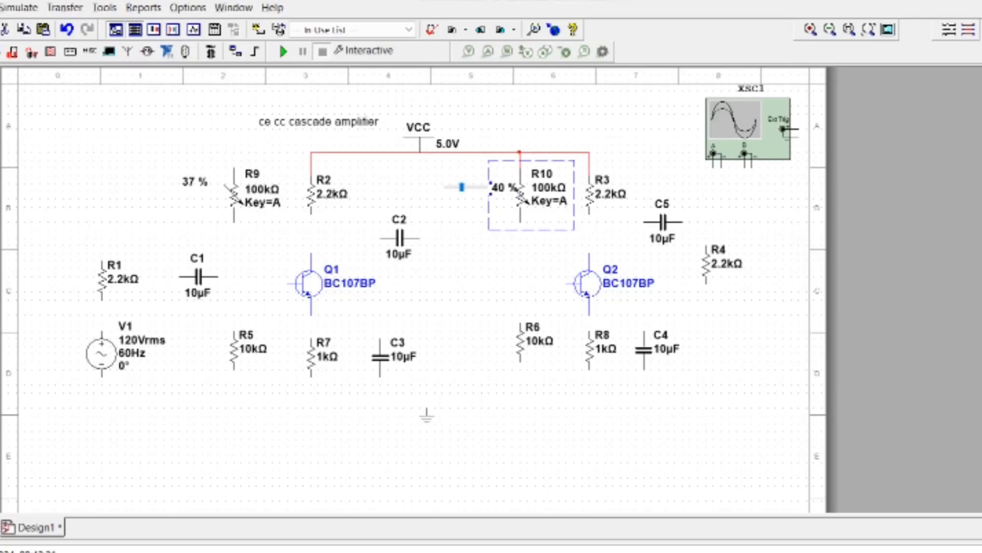
{"action": "key", "text": "Delete"}
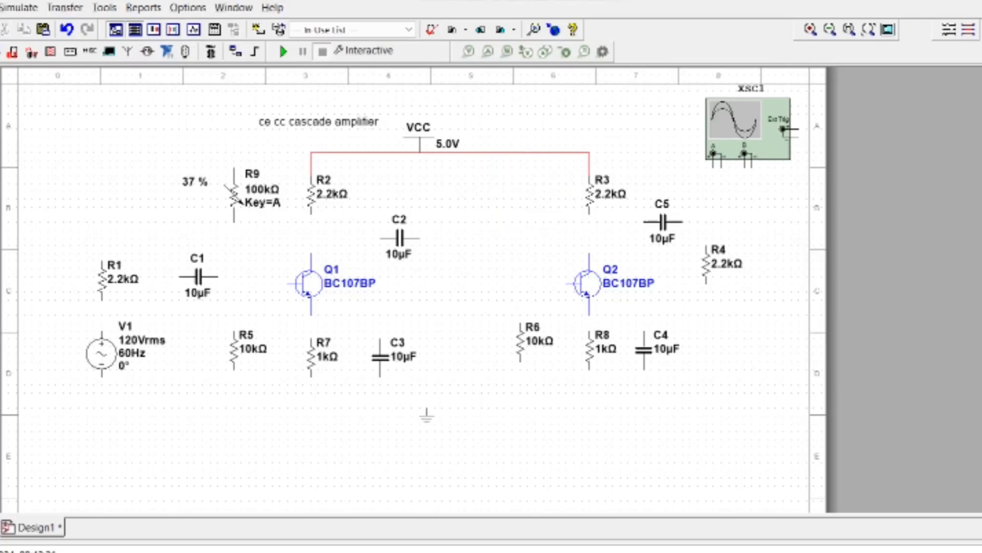
{"action": "right_click", "coordinate": [528, 199]}
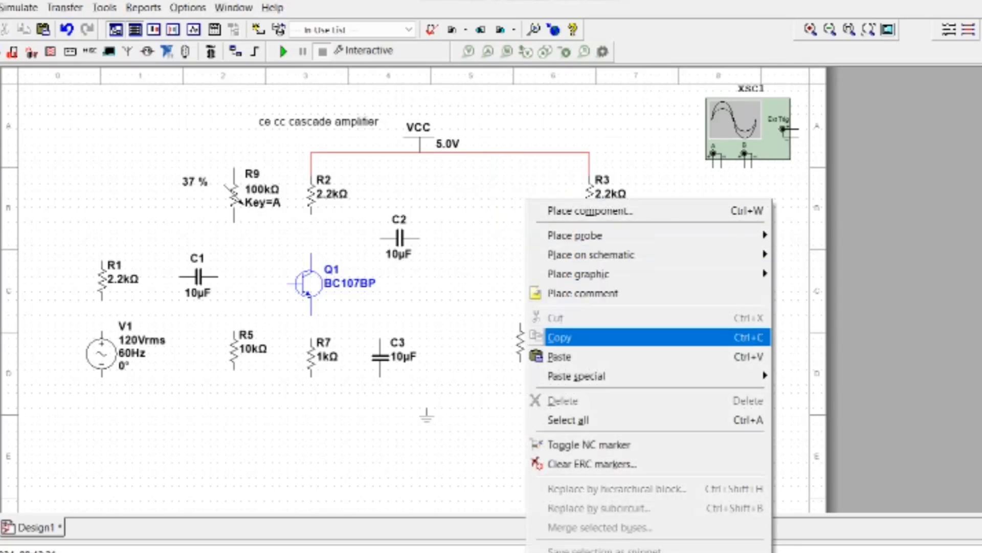
{"action": "left_click", "coordinate": [560, 357]}
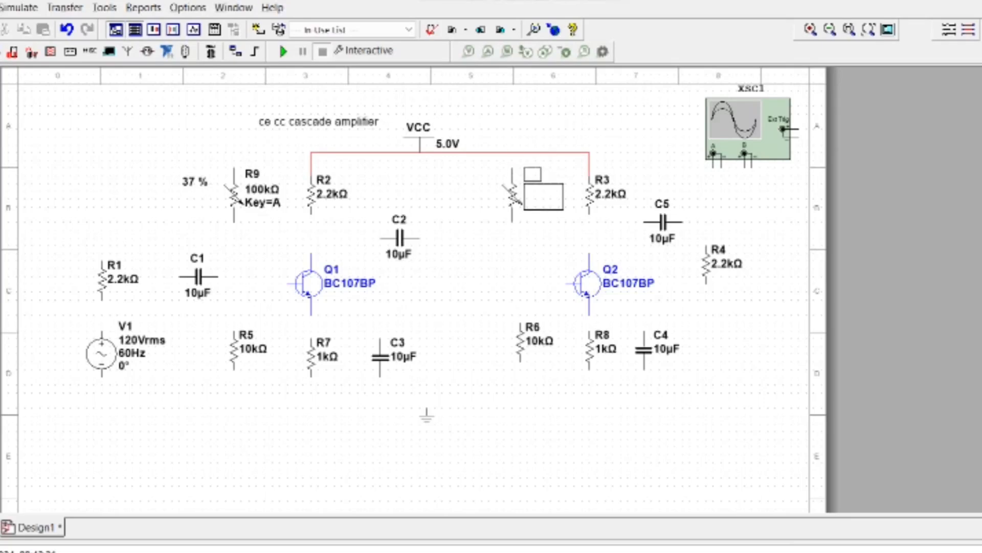
{"action": "left_click", "coordinate": [521, 194]}
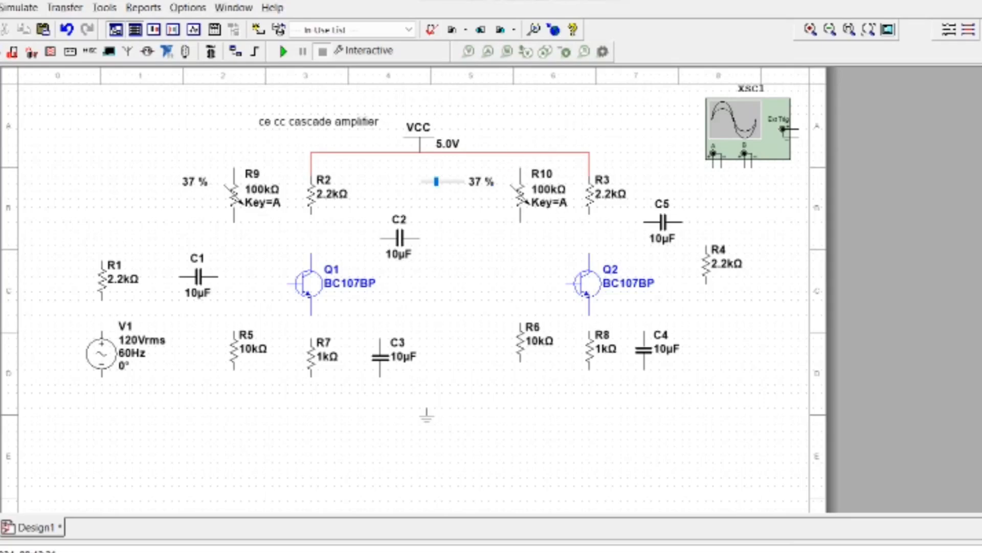
Connect the upper ends of variable resistors R10 and R9 to the VCC rail.
{"action": "left_click", "coordinate": [520, 168]}
{"action": "left_click", "coordinate": [521, 152]}
{"action": "left_click", "coordinate": [233, 168]}
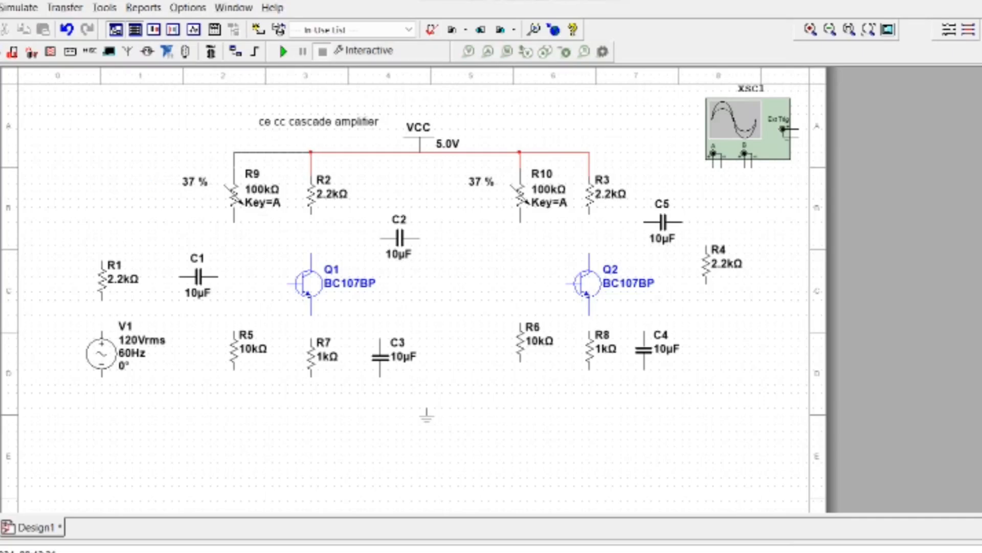
{"action": "left_click", "coordinate": [311, 152]}
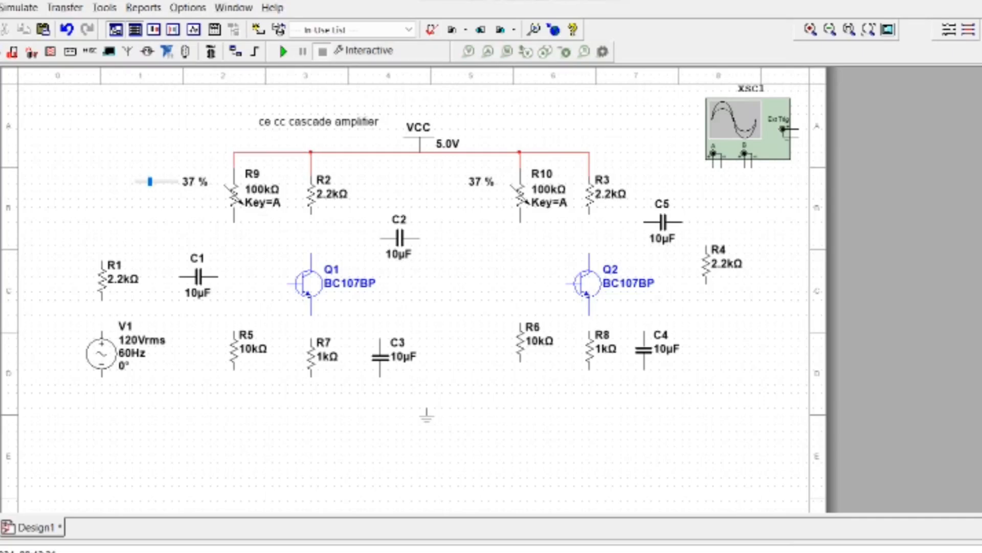
Wire R2's lower end to Q1's collector and R9's lower end to the top of R5.
{"action": "left_click", "coordinate": [310, 214]}
{"action": "left_click", "coordinate": [311, 253]}
{"action": "left_click", "coordinate": [234, 222]}
{"action": "left_click", "coordinate": [234, 332]}
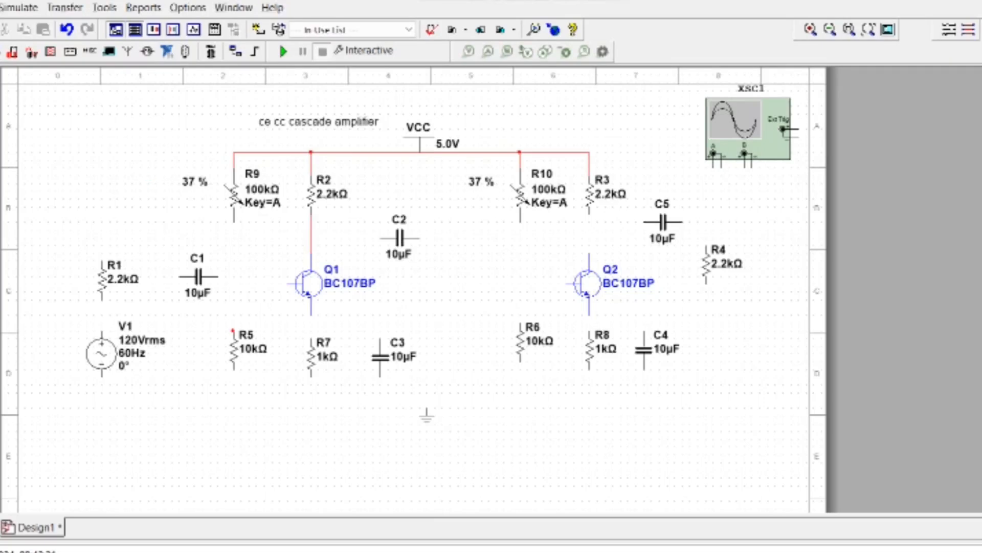
Connect C1's Q1-side end and Q1's base to the wire between R9 and R5.
{"action": "left_click", "coordinate": [218, 276]}
{"action": "left_click", "coordinate": [234, 276]}
{"action": "left_click", "coordinate": [295, 283]}
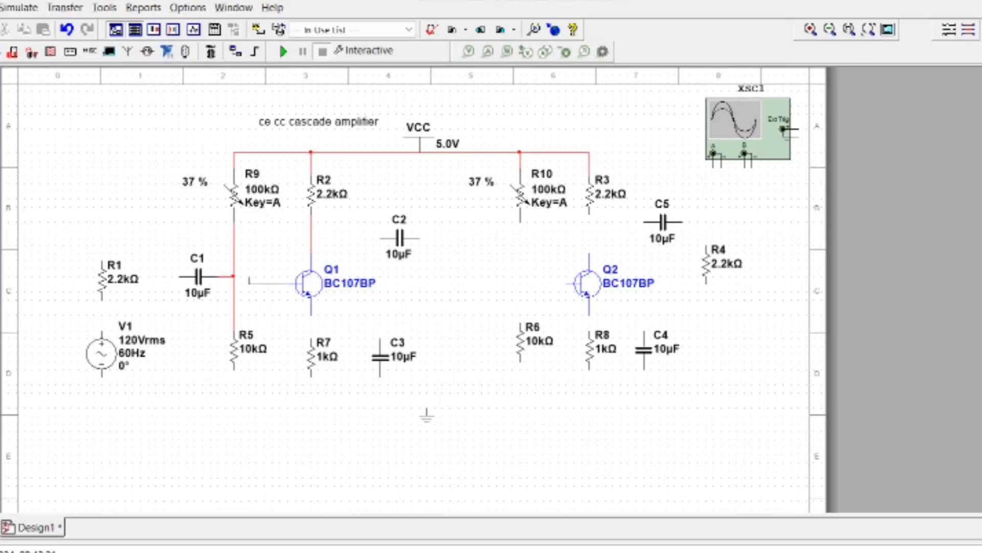
{"action": "left_click", "coordinate": [234, 277]}
Lower V1 and R1 on the sheet, and wire them in series to C1's free end.
{"action": "left_click_drag", "start_coordinate": [101, 354], "coordinate": [102, 377]}
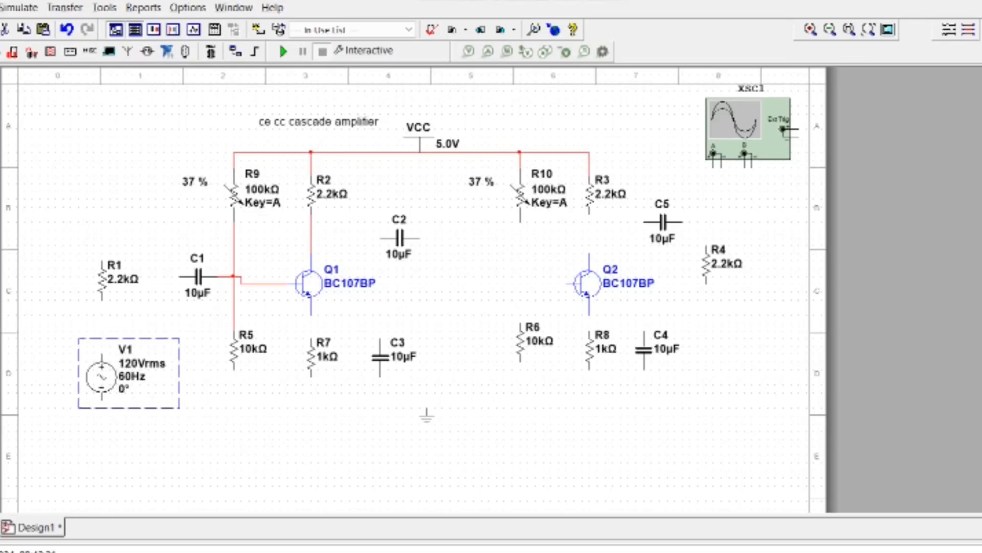
{"action": "left_click_drag", "start_coordinate": [102, 279], "coordinate": [102, 309]}
{"action": "left_click", "coordinate": [102, 332]}
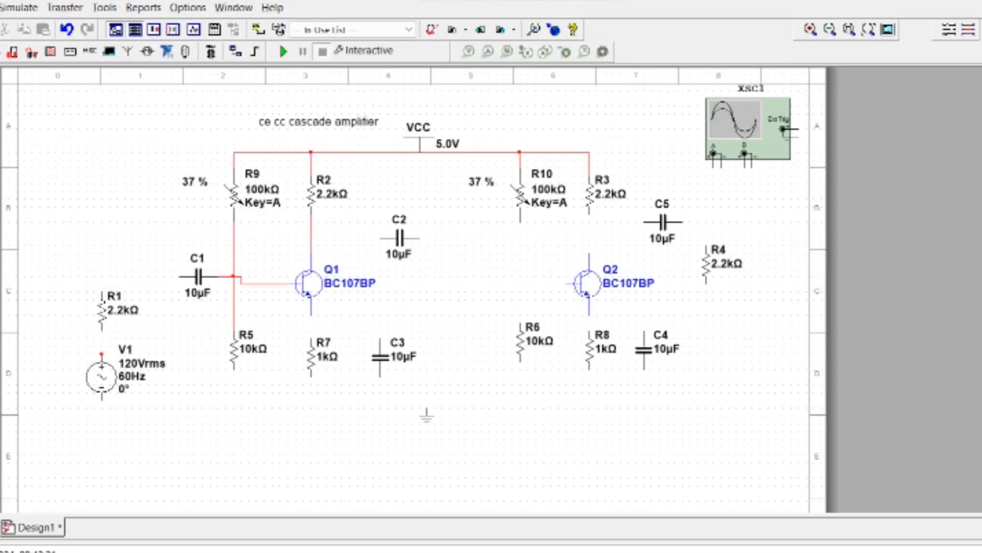
{"action": "left_click", "coordinate": [102, 354]}
{"action": "left_click", "coordinate": [180, 276]}
{"action": "left_click", "coordinate": [102, 292]}
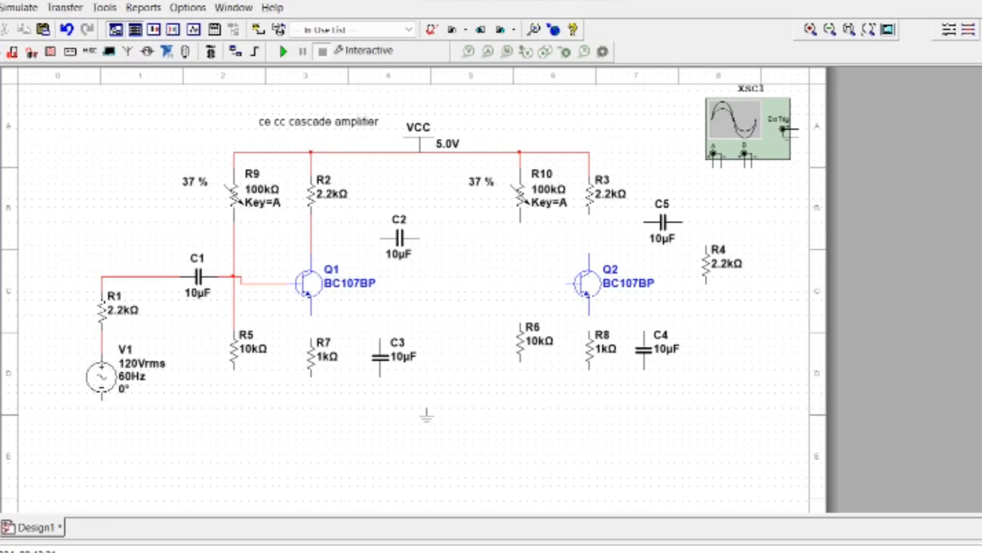
Connect Q1's emitter to the upper ends of R7 and C3.
{"action": "mouse_move", "coordinate": [310, 285]}
{"action": "left_mouse_down"}
{"action": "mouse_move", "coordinate": [310, 307]}
{"action": "mouse_move", "coordinate": [310, 285]}
{"action": "left_mouse_up"}
{"action": "left_click", "coordinate": [311, 315]}
{"action": "left_click", "coordinate": [310, 337]}
{"action": "left_click", "coordinate": [380, 339]}
{"action": "left_click", "coordinate": [311, 323]}
Run a ground rail below the components from V1's lower terminal to the oscilloscope's channel B negative terminal and attach the ground symbol to it.
{"action": "left_click", "coordinate": [102, 400]}
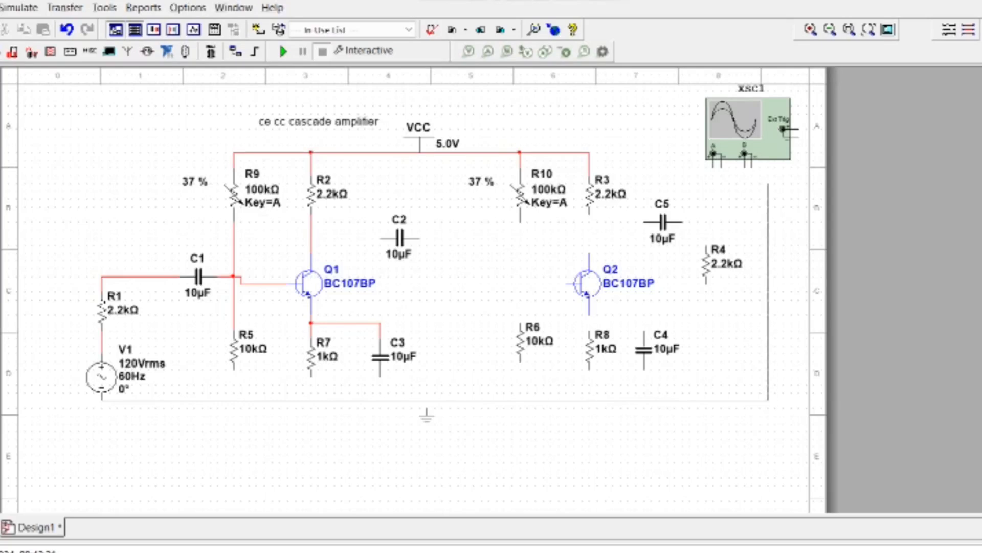
{"action": "left_click", "coordinate": [751, 165]}
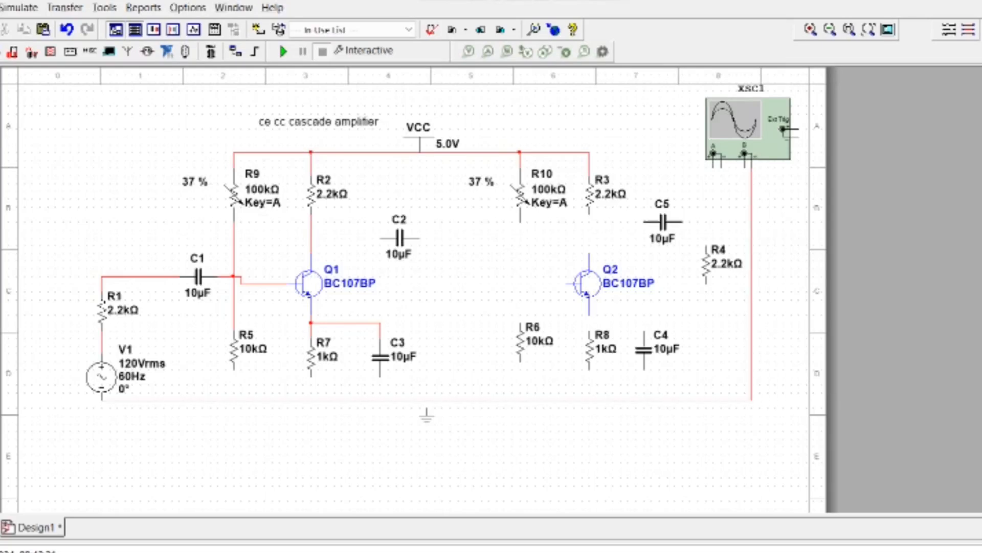
{"action": "scroll", "coordinate": [427, 414], "scroll_direction": "down", "scroll_amount": 3}
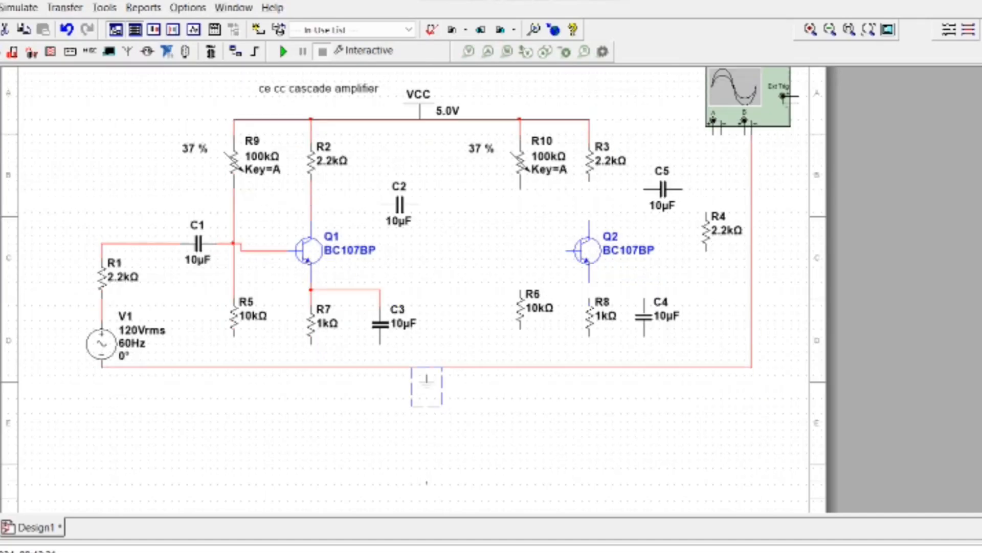
{"action": "left_click", "coordinate": [427, 458]}
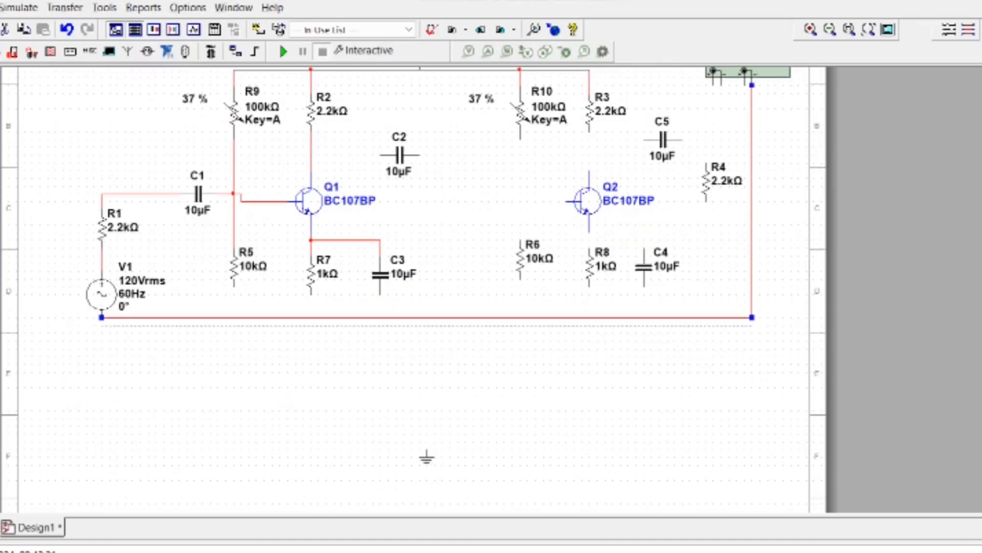
{"action": "left_click_drag", "start_coordinate": [426, 317], "coordinate": [427, 340]}
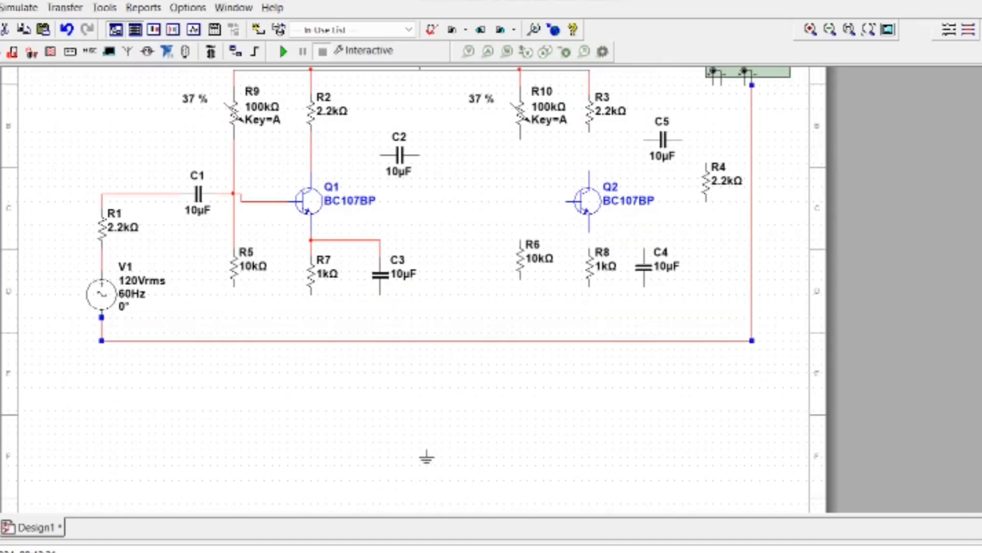
{"action": "left_click_drag", "start_coordinate": [426, 459], "coordinate": [427, 350]}
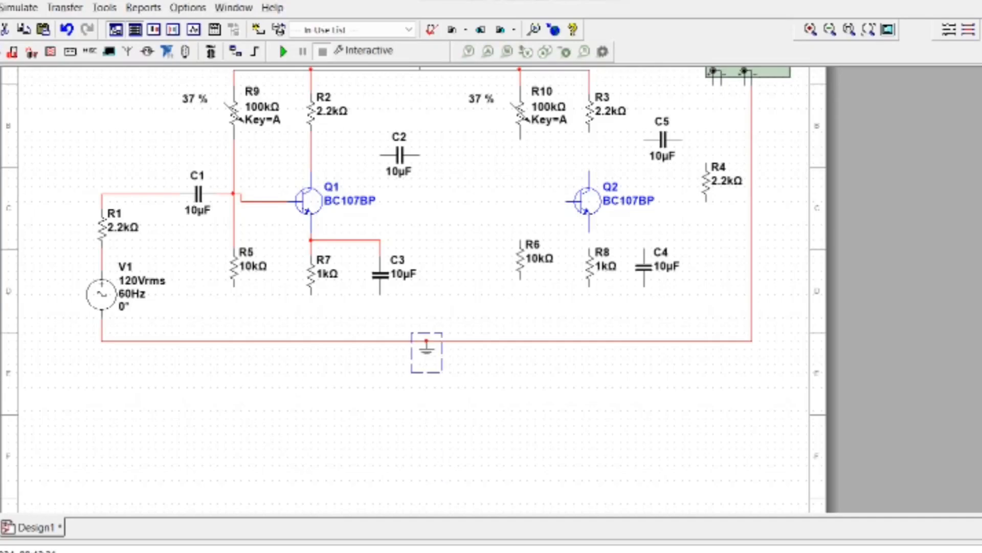
Connect the lower ends of R7, C3 and R5 to the ground rail.
{"action": "left_click", "coordinate": [312, 294]}
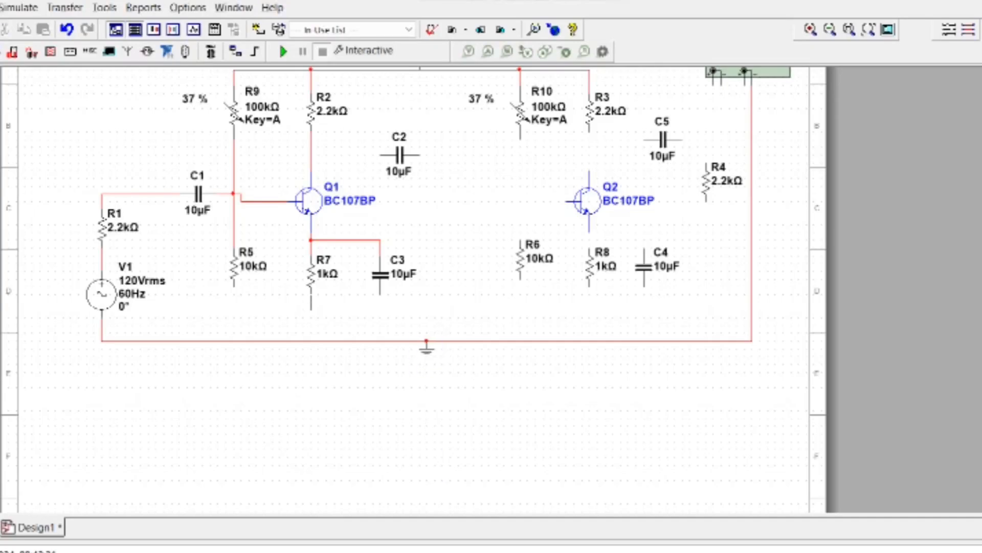
{"action": "left_click", "coordinate": [312, 340]}
{"action": "left_click", "coordinate": [380, 294]}
{"action": "left_click", "coordinate": [380, 341]}
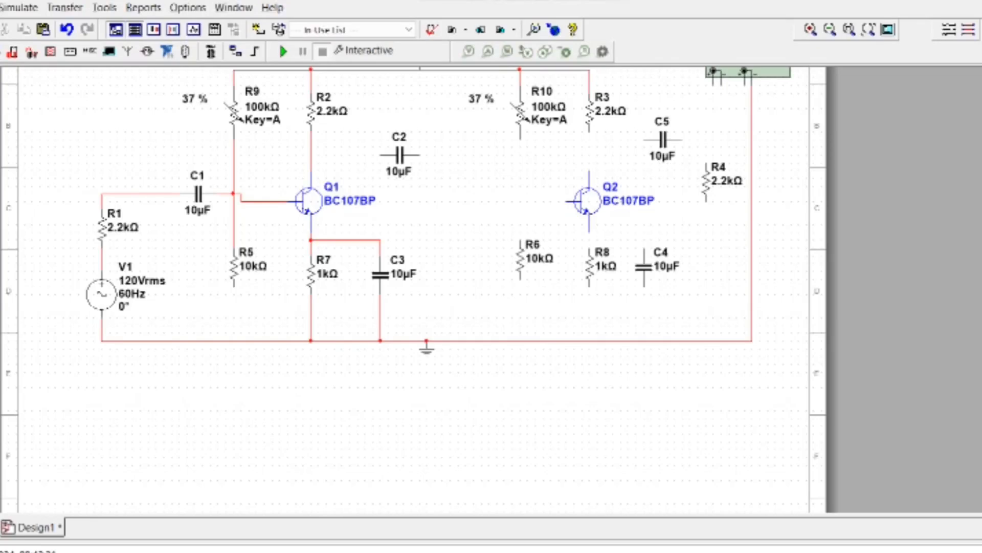
{"action": "mouse_move", "coordinate": [234, 268]}
{"action": "left_mouse_down"}
{"action": "mouse_move", "coordinate": [234, 309]}
{"action": "mouse_move", "coordinate": [234, 268]}
{"action": "left_mouse_up"}
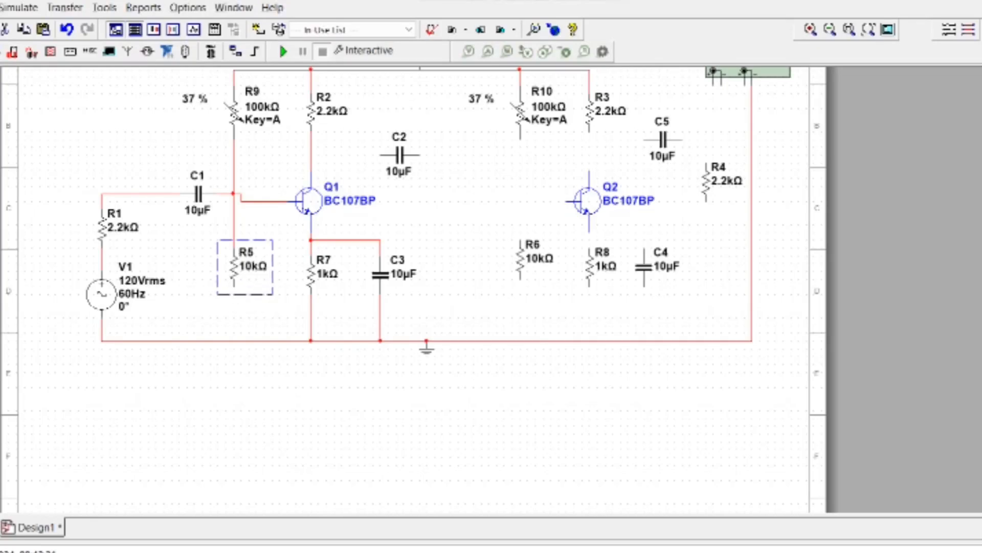
{"action": "left_click", "coordinate": [234, 292]}
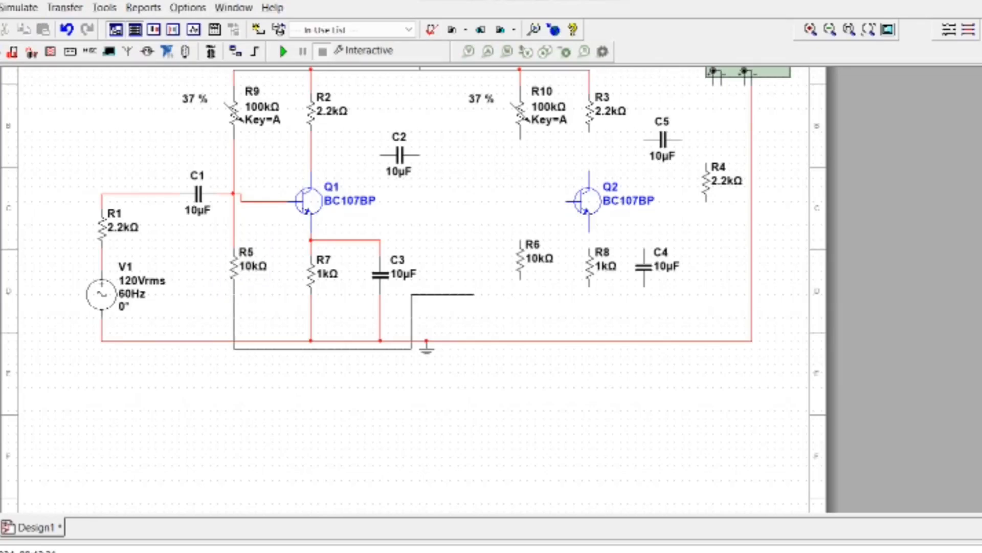
{"action": "left_click", "coordinate": [234, 340]}
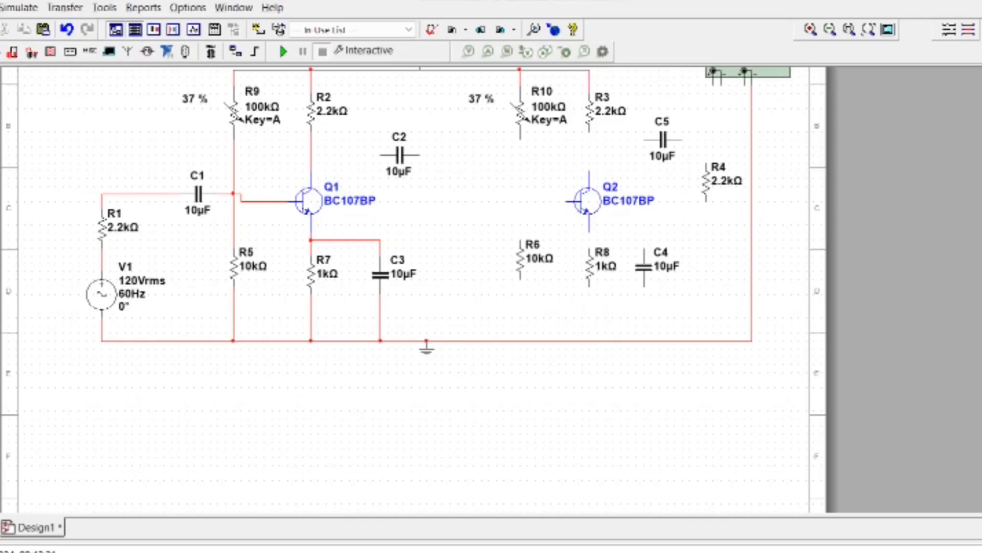
Connect the lower ends of R6, R8 and C4 to the ground rail.
{"action": "left_click", "coordinate": [521, 280]}
{"action": "left_click", "coordinate": [519, 340]}
{"action": "left_click", "coordinate": [589, 287]}
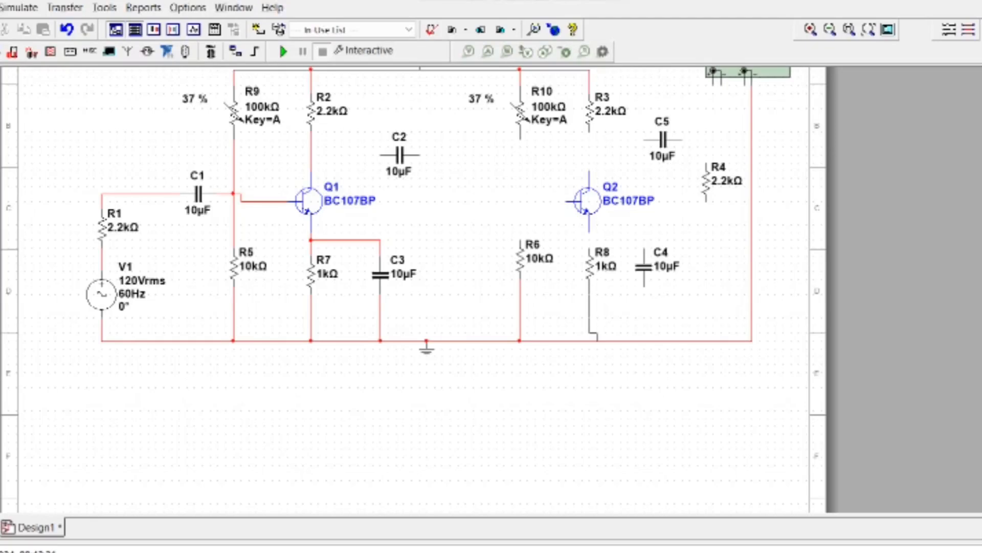
{"action": "left_click", "coordinate": [597, 340]}
{"action": "left_click", "coordinate": [644, 286]}
{"action": "left_click", "coordinate": [645, 340]}
{"action": "left_click", "coordinate": [644, 285]}
{"action": "left_click", "coordinate": [643, 341]}
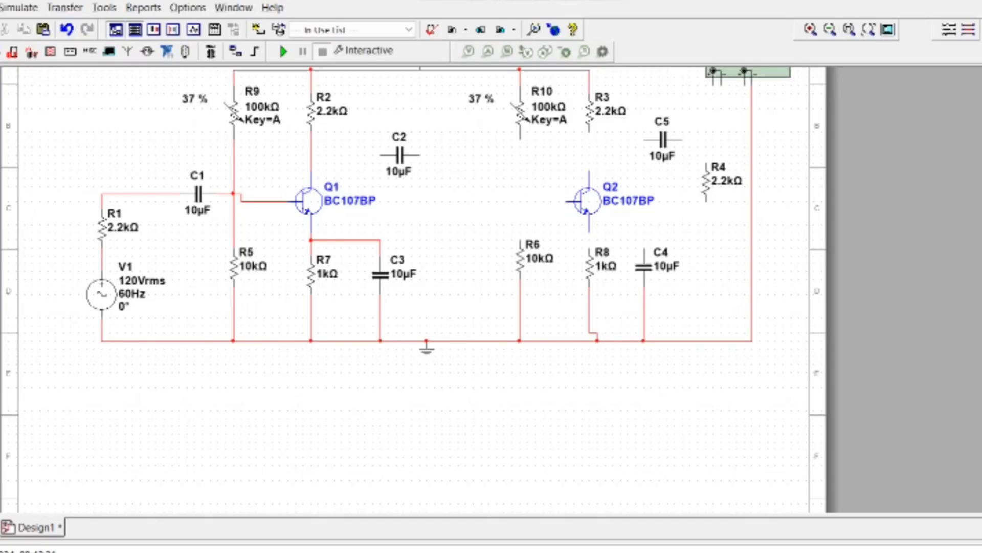
Wire the top of R8 to Q2's emitter and R10's lower end to the top of R6.
{"action": "left_click", "coordinate": [590, 247]}
{"action": "left_click", "coordinate": [520, 139]}
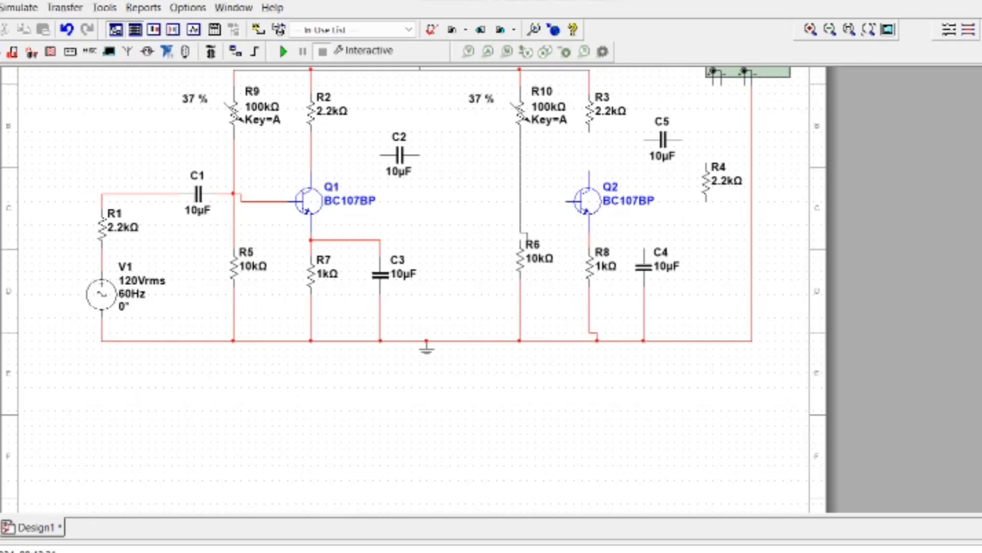
{"action": "left_click", "coordinate": [520, 239]}
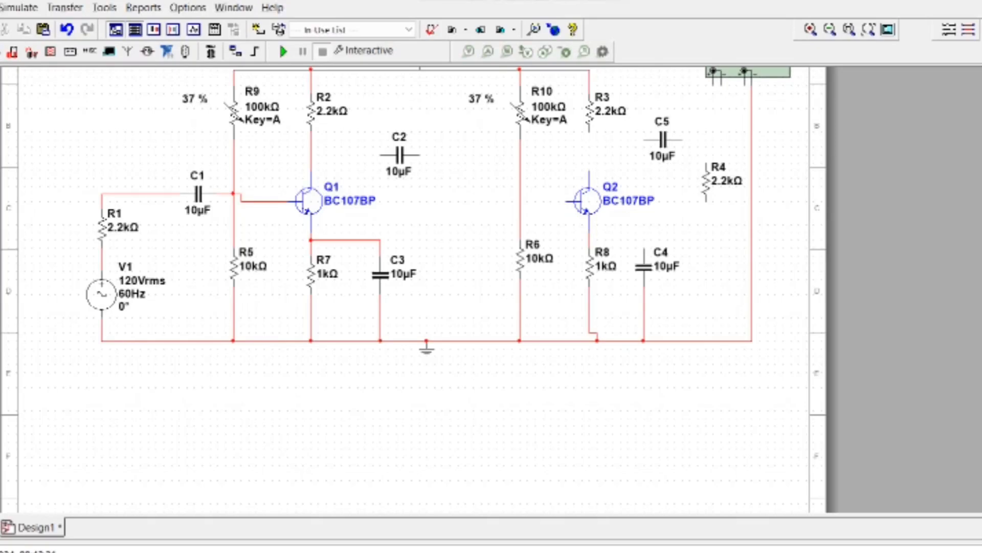
Wire C2 between the R2–Q1 collector wire and the R10–R6 wire.
{"action": "left_click", "coordinate": [381, 155]}
{"action": "left_click", "coordinate": [311, 154]}
{"action": "left_click", "coordinate": [419, 155]}
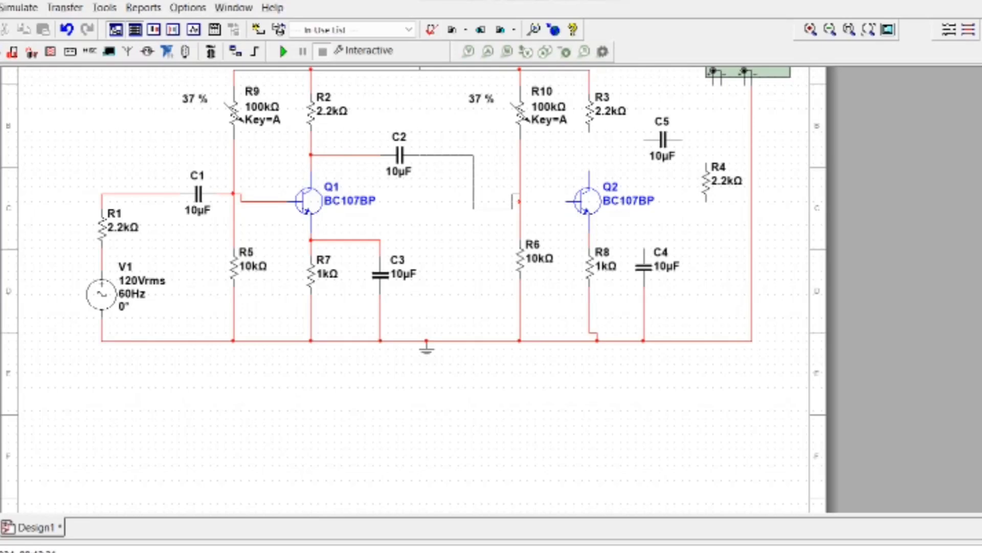
{"action": "left_click", "coordinate": [520, 194]}
Connect Q2's base to C2's junction on the R10–R6 wire, and R3's lower end to Q2's collector.
{"action": "left_click", "coordinate": [566, 202]}
{"action": "left_click", "coordinate": [520, 193]}
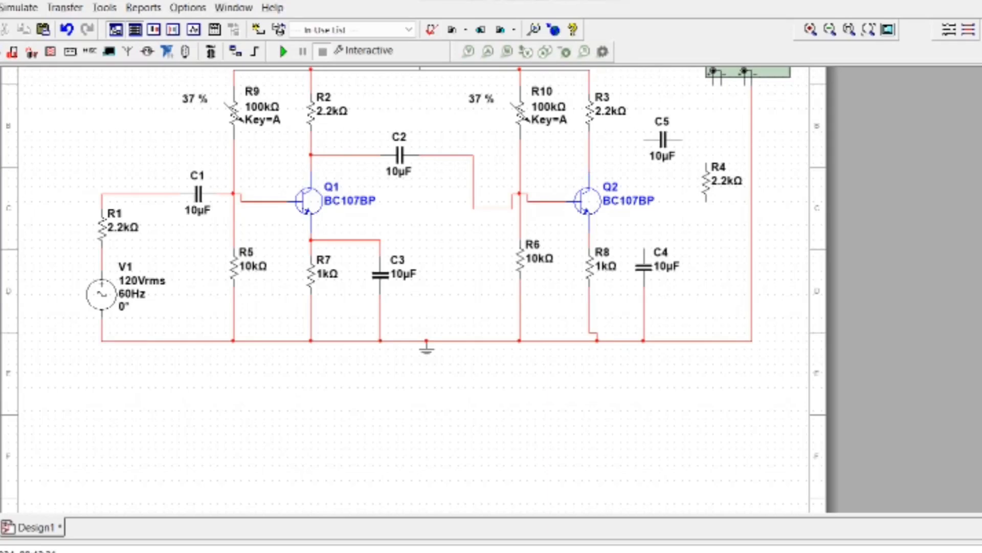
Wire C5 between Q2's collector and the top of R4, and connect C4's upper end to Q2's emitter wire.
{"action": "left_click", "coordinate": [663, 140]}
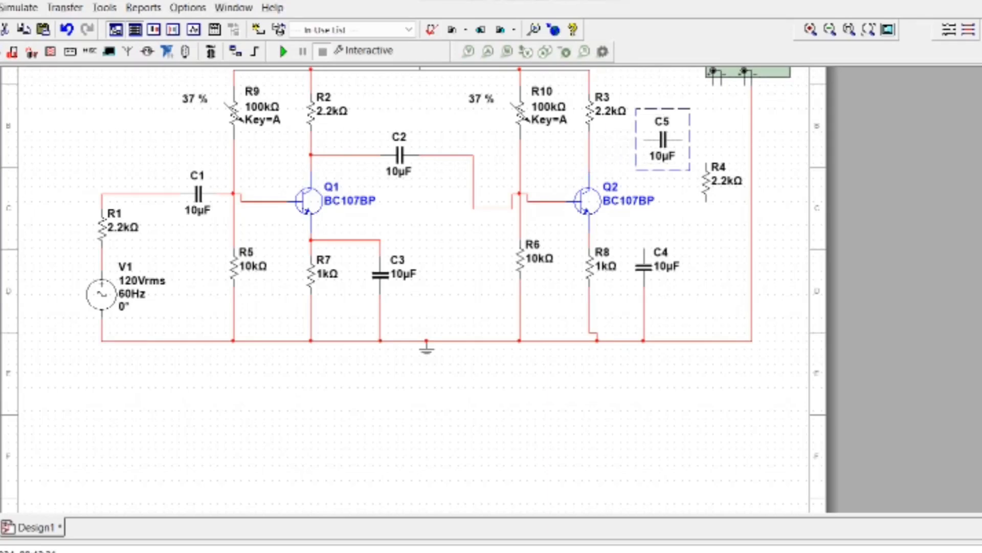
{"action": "left_click", "coordinate": [645, 139]}
{"action": "left_click", "coordinate": [589, 139]}
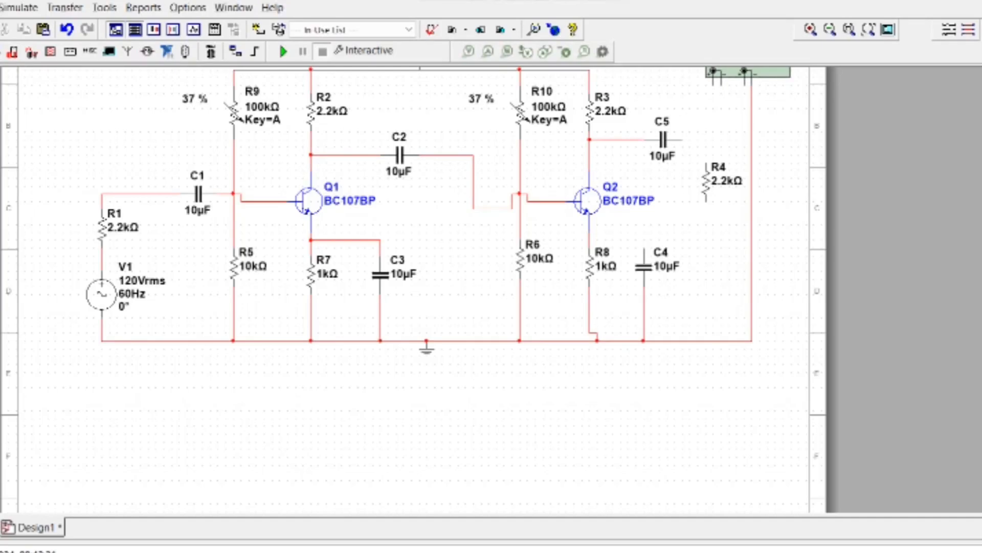
{"action": "mouse_move", "coordinate": [663, 139]}
{"action": "left_mouse_down"}
{"action": "mouse_move", "coordinate": [669, 124]}
{"action": "mouse_move", "coordinate": [683, 132]}
{"action": "mouse_move", "coordinate": [662, 146]}
{"action": "left_mouse_up"}
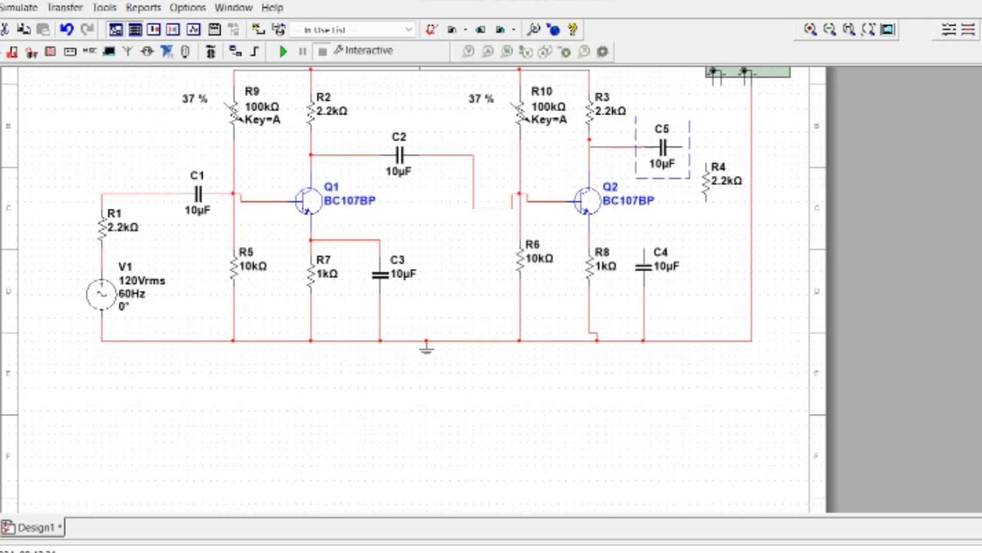
{"action": "left_click", "coordinate": [706, 162]}
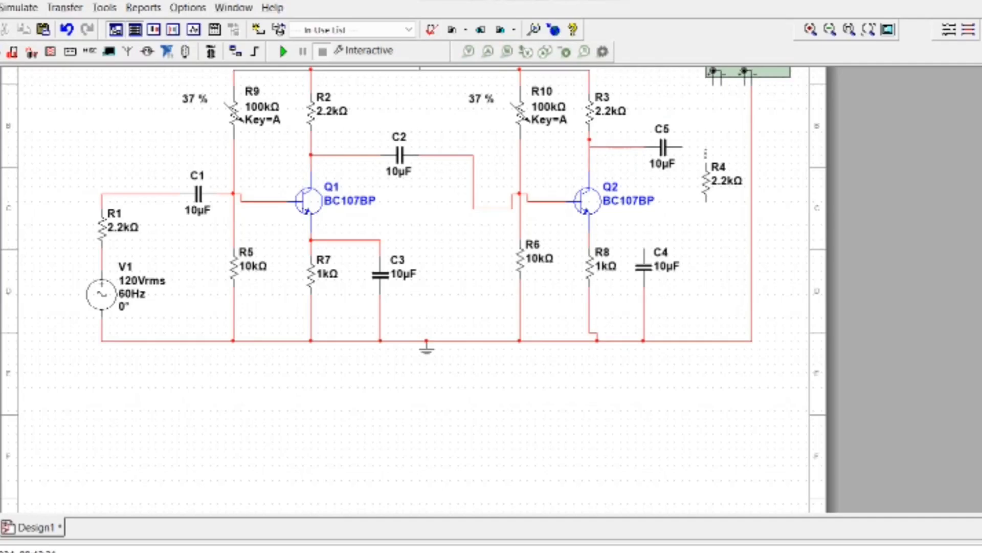
{"action": "left_click", "coordinate": [683, 147]}
{"action": "left_click", "coordinate": [707, 163]}
{"action": "left_click", "coordinate": [683, 147]}
{"action": "left_click", "coordinate": [645, 248]}
{"action": "left_click", "coordinate": [590, 240]}
Nudge the VCC symbol so that its pin joins the supply rail.
{"action": "scroll", "coordinate": [413, 286], "scroll_direction": "up", "scroll_amount": 3}
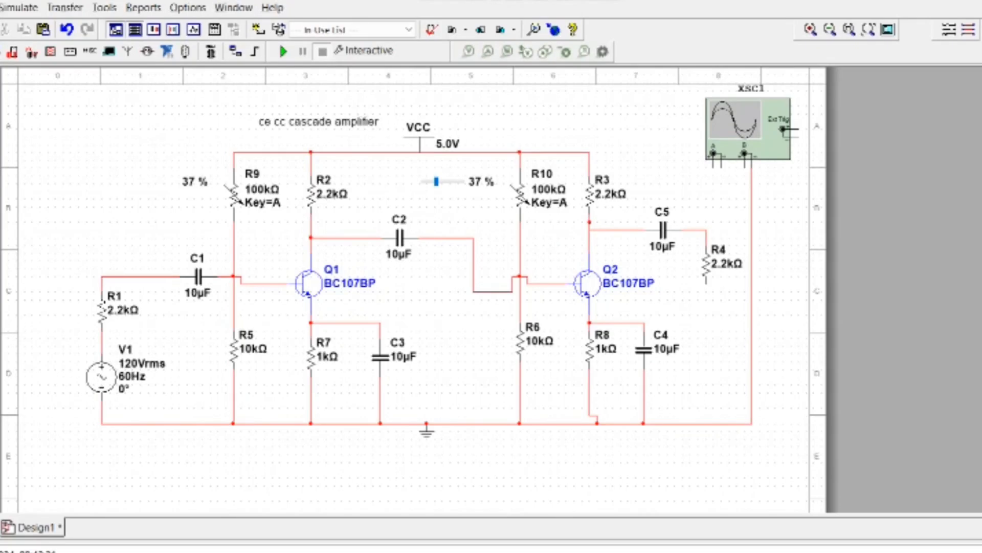
{"action": "left_click", "coordinate": [420, 139]}
{"action": "mouse_move", "coordinate": [419, 138]}
{"action": "left_mouse_down"}
{"action": "mouse_move", "coordinate": [419, 146]}
{"action": "mouse_move", "coordinate": [420, 131]}
{"action": "left_mouse_up"}
Set the VCC supply voltage to 12 V.
{"action": "double_click", "coordinate": [448, 143]}
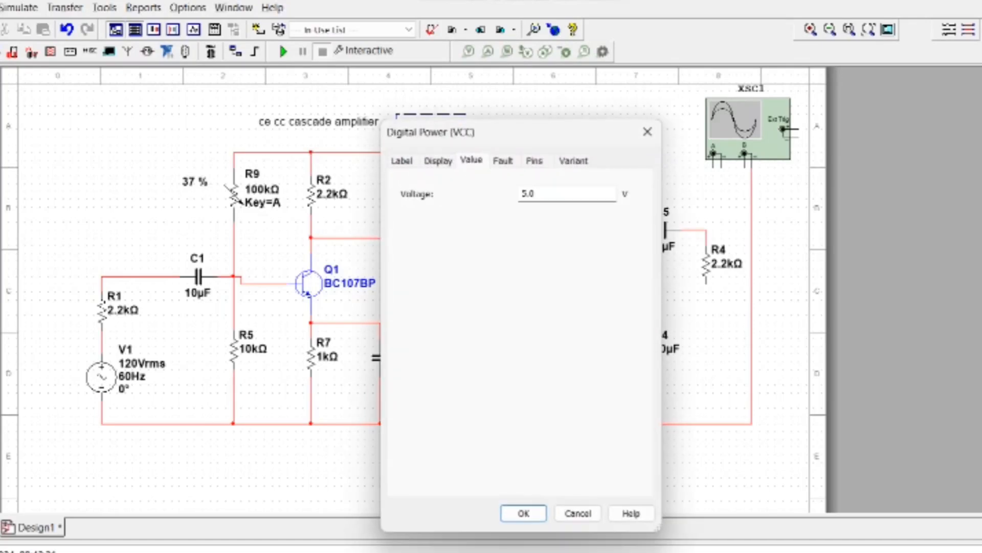
{"action": "double_click", "coordinate": [524, 194]}
{"action": "type", "text": "1"}
{"action": "key", "text": "BackSpace"}
{"action": "type", "text": "12"}
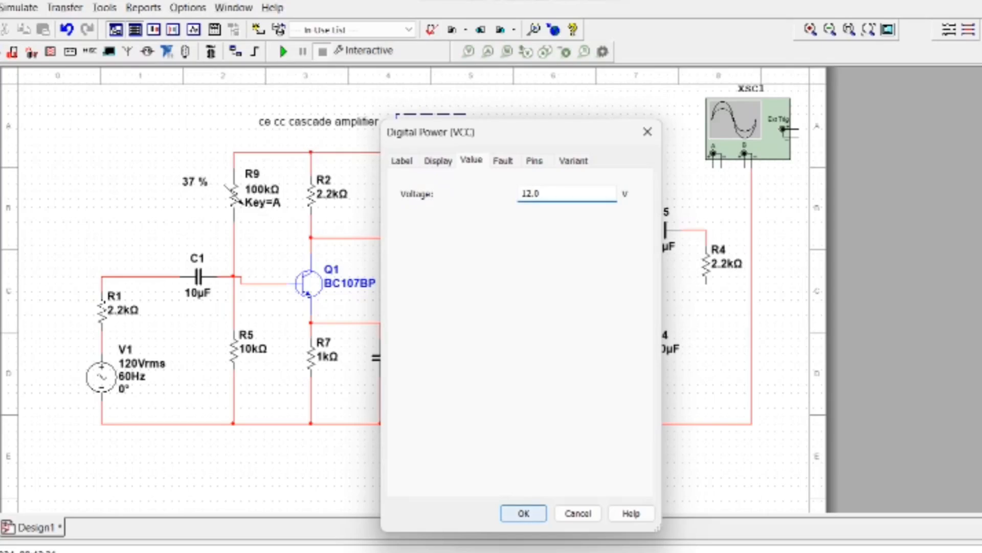
{"action": "left_click", "coordinate": [540, 194]}
{"action": "key", "text": "BackSpace"}
{"action": "key", "text": "BackSpace"}
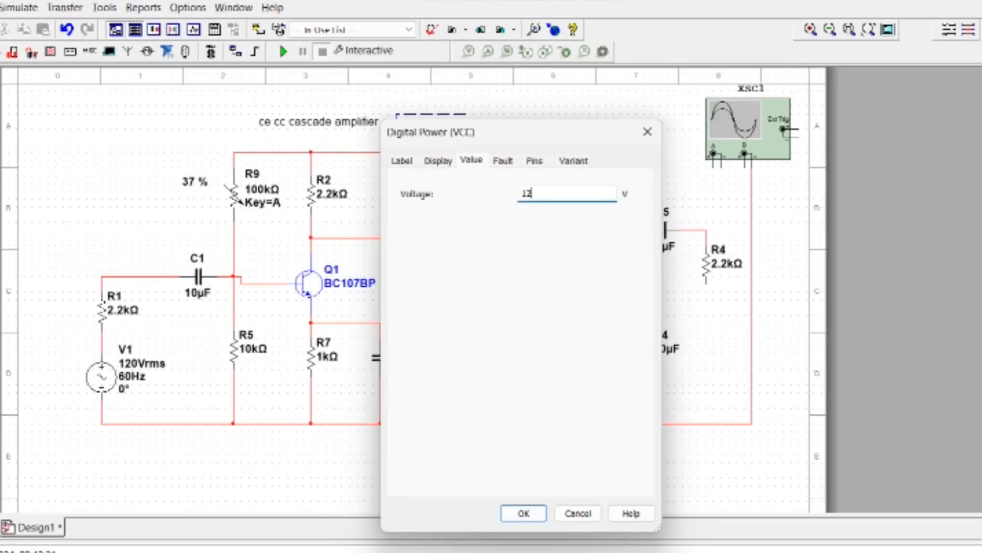
{"action": "left_click", "coordinate": [523, 513]}
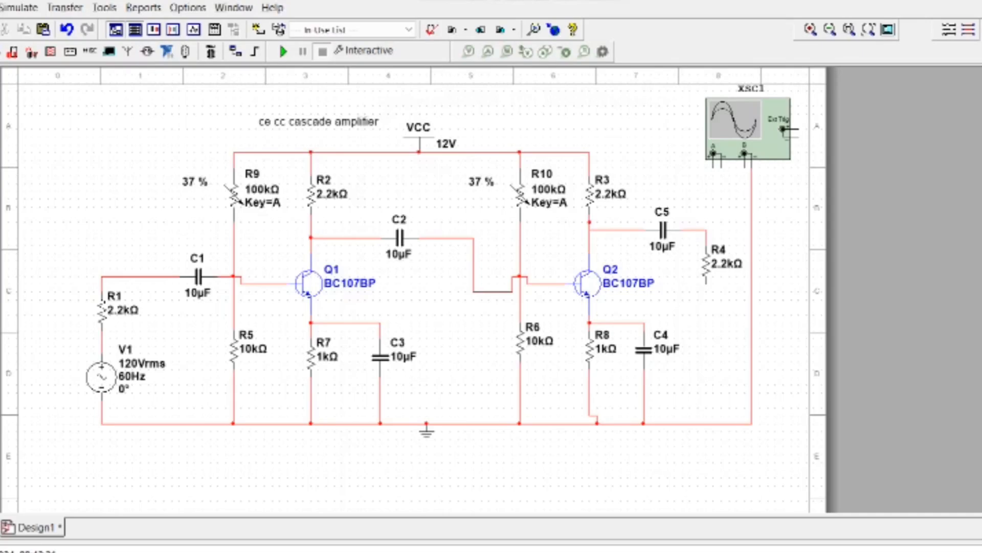
Move R4 down beside C4 and wire its lower end to the ground rail.
{"action": "left_click_drag", "start_coordinate": [706, 264], "coordinate": [714, 318]}
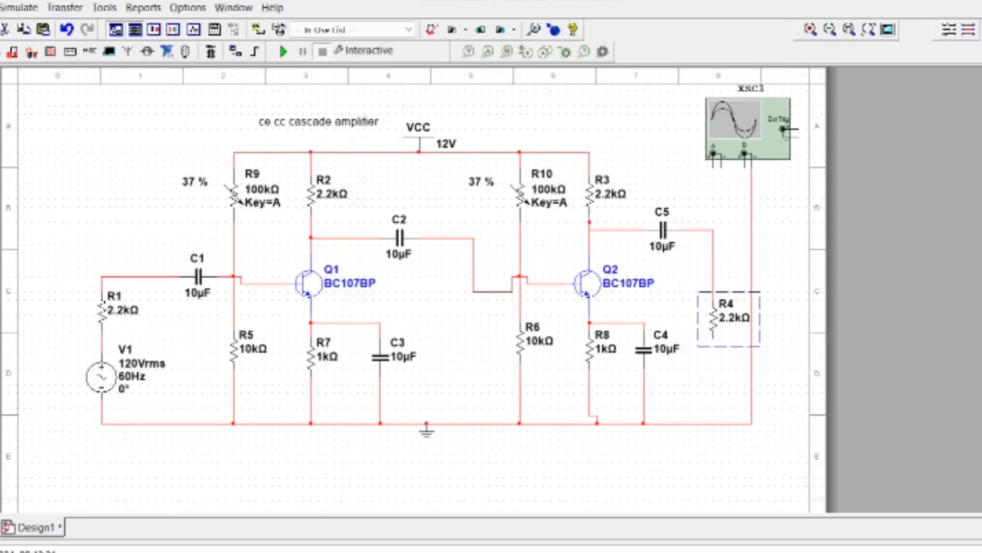
{"action": "left_click", "coordinate": [712, 337]}
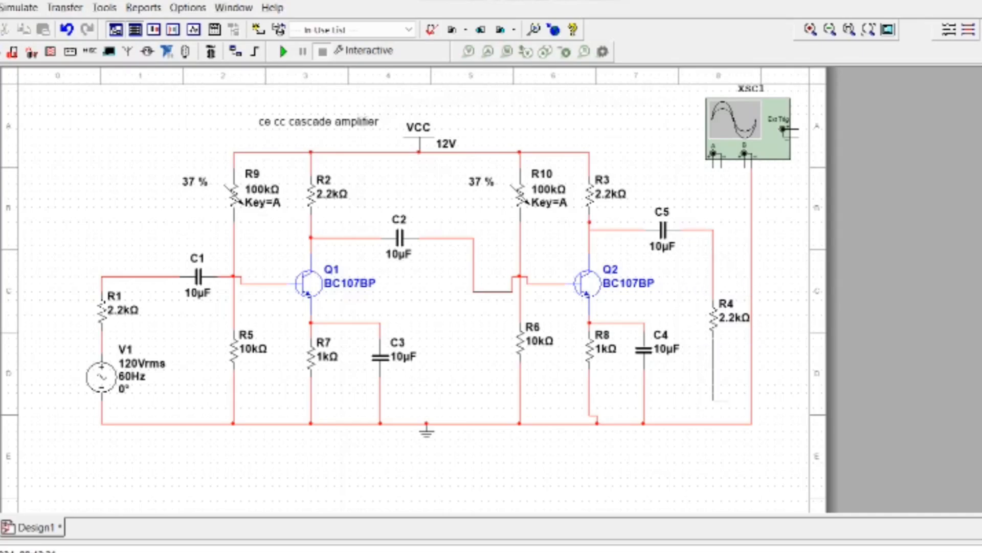
{"action": "left_click", "coordinate": [713, 424]}
Shift oscilloscope XSC1 slightly down and wire its Channel A positive terminal to the C5–R4 wire.
{"action": "left_click_drag", "start_coordinate": [748, 127], "coordinate": [748, 151]}
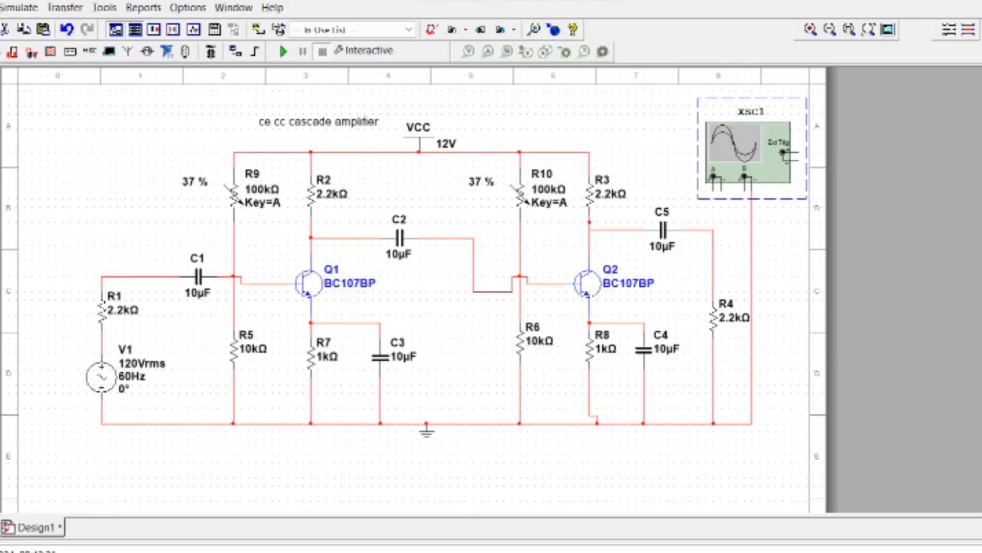
{"action": "left_click", "coordinate": [713, 177]}
{"action": "left_click", "coordinate": [713, 229]}
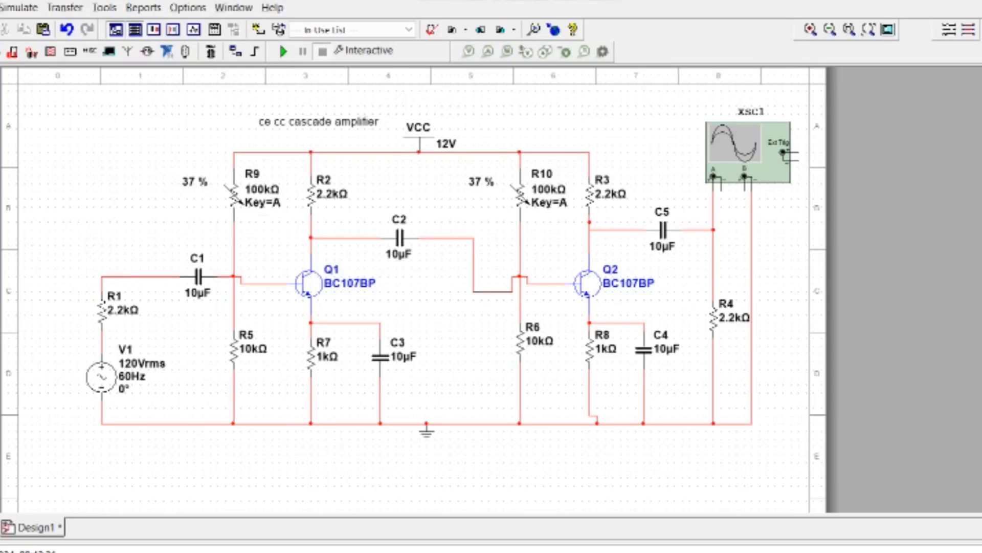
Wire the oscilloscope's Channel B positive terminal to the R1–V1 wire, and Channel A's negative terminal to the ground rail.
{"action": "left_click", "coordinate": [744, 190]}
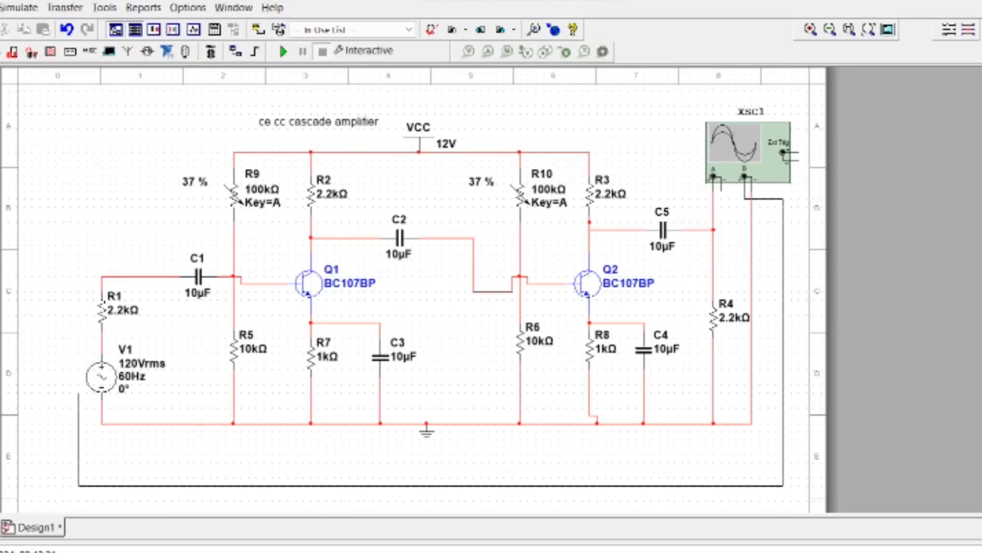
{"action": "key", "text": "Escape"}
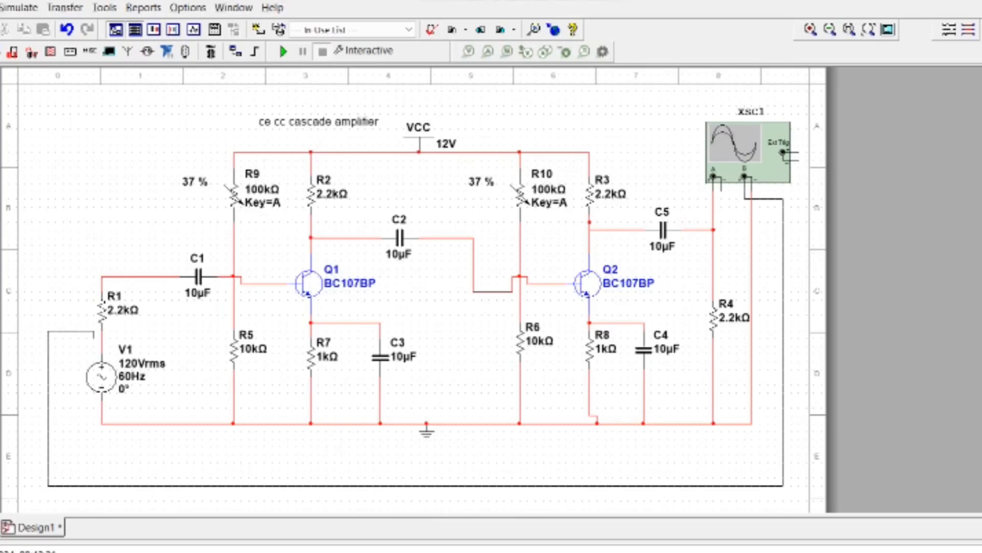
{"action": "left_click", "coordinate": [103, 338]}
{"action": "left_click", "coordinate": [101, 336]}
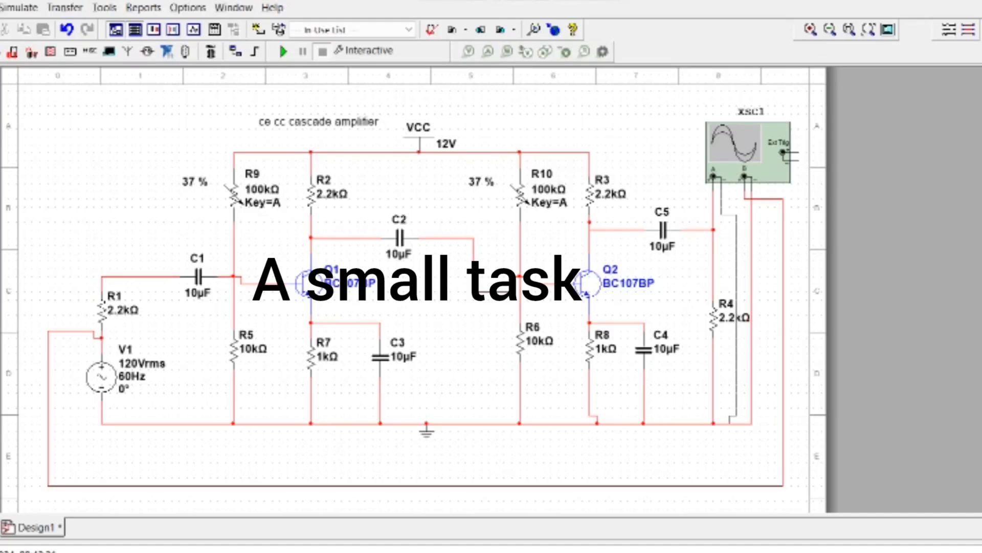
{"action": "left_click", "coordinate": [729, 424]}
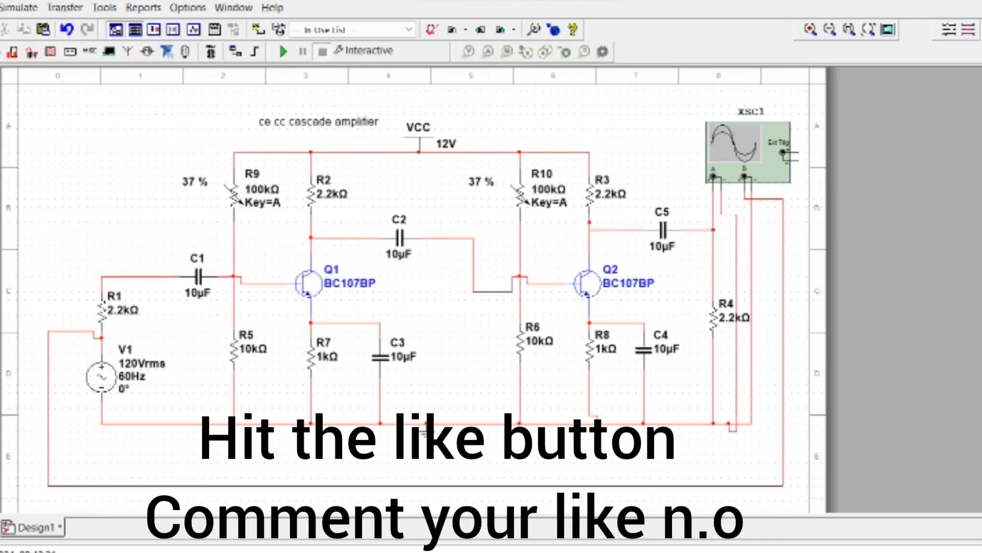
Change the net color of the Channel B input wire to dark blue.
{"action": "right_click", "coordinate": [773, 199]}
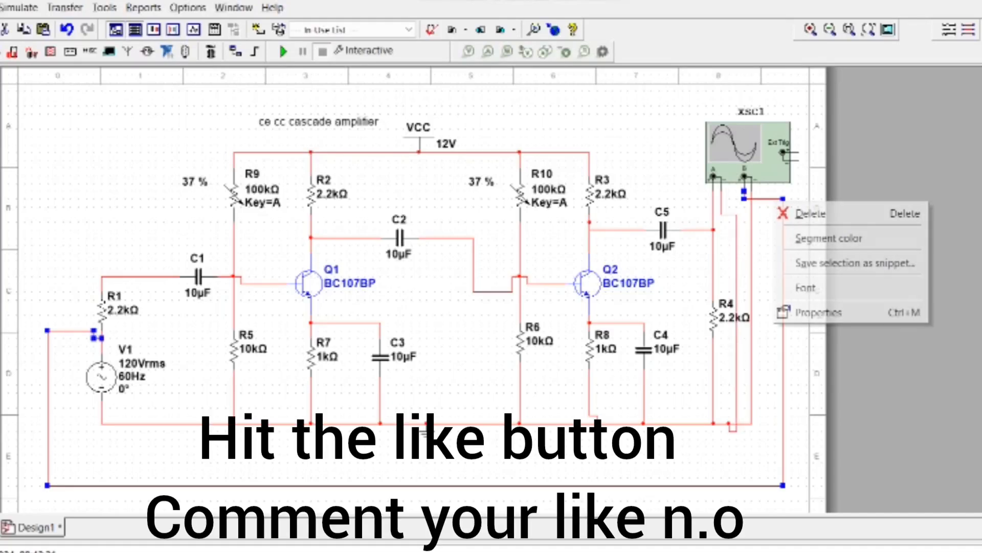
{"action": "left_click", "coordinate": [811, 312]}
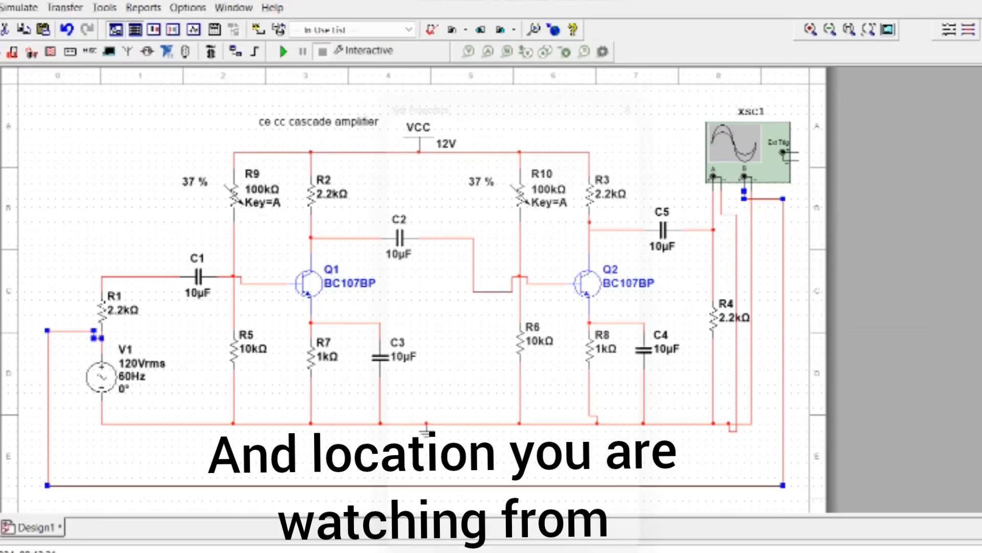
{"action": "left_click", "coordinate": [469, 260]}
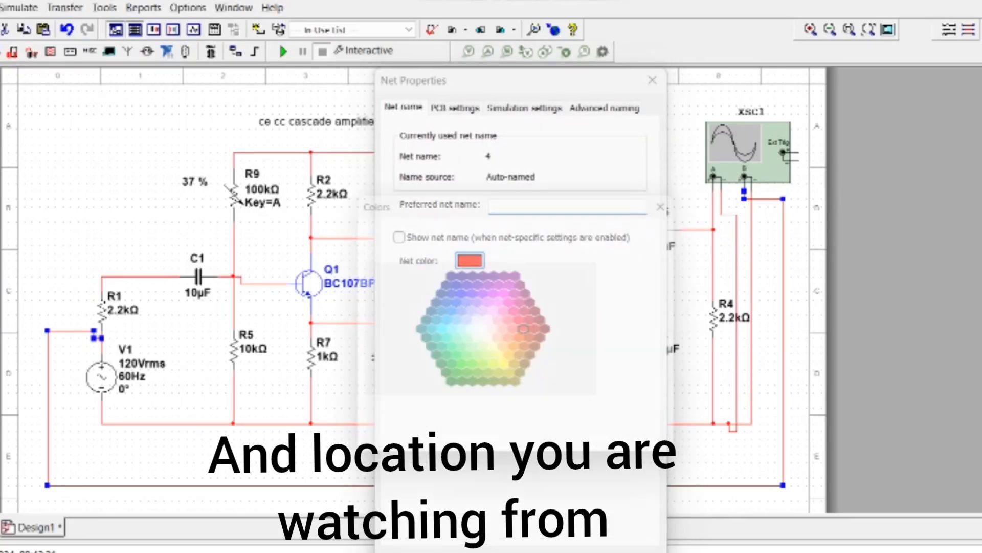
{"action": "left_click", "coordinate": [444, 283]}
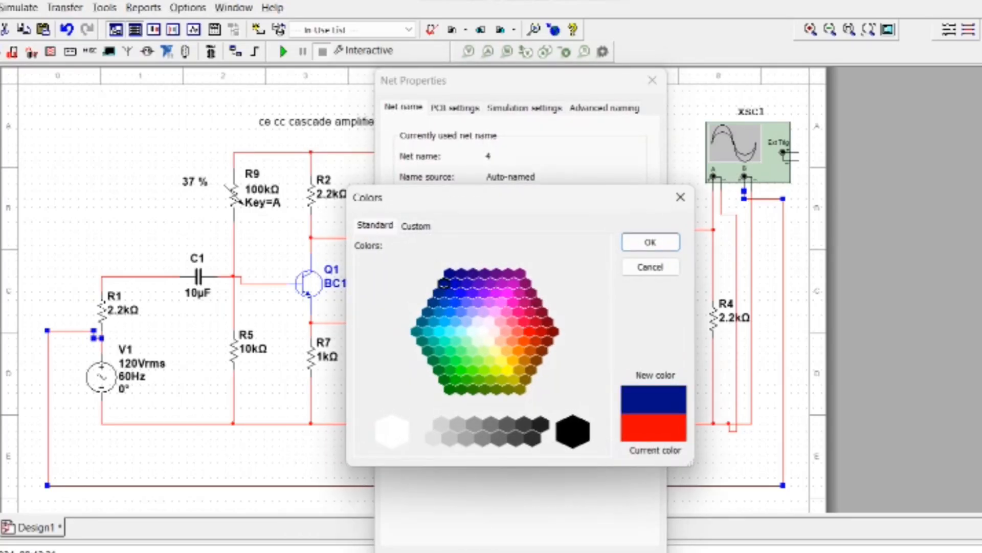
{"action": "left_click", "coordinate": [651, 242]}
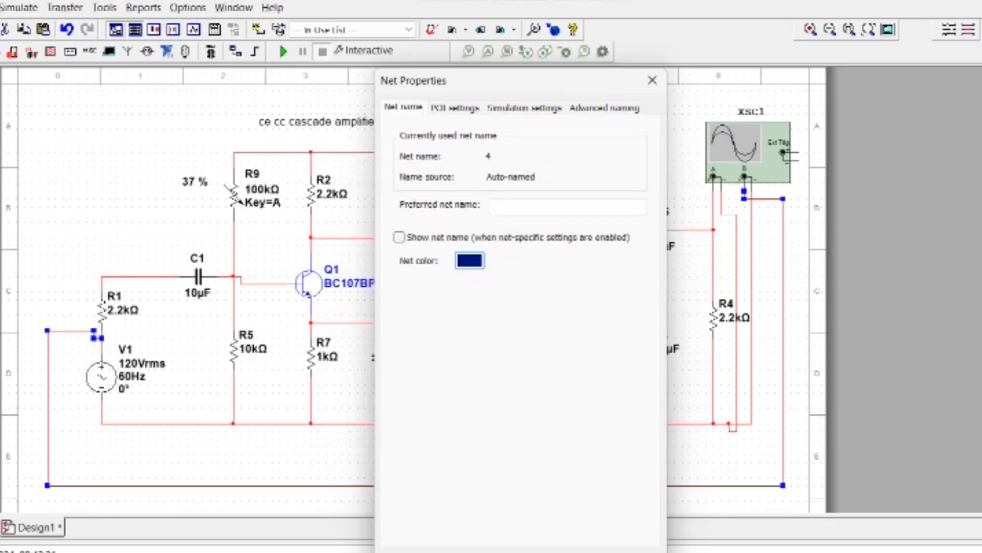
{"action": "key", "text": "Return"}
Change the net color of the ground net to blue.
{"action": "scroll", "coordinate": [413, 290], "scroll_direction": "down", "scroll_amount": 3}
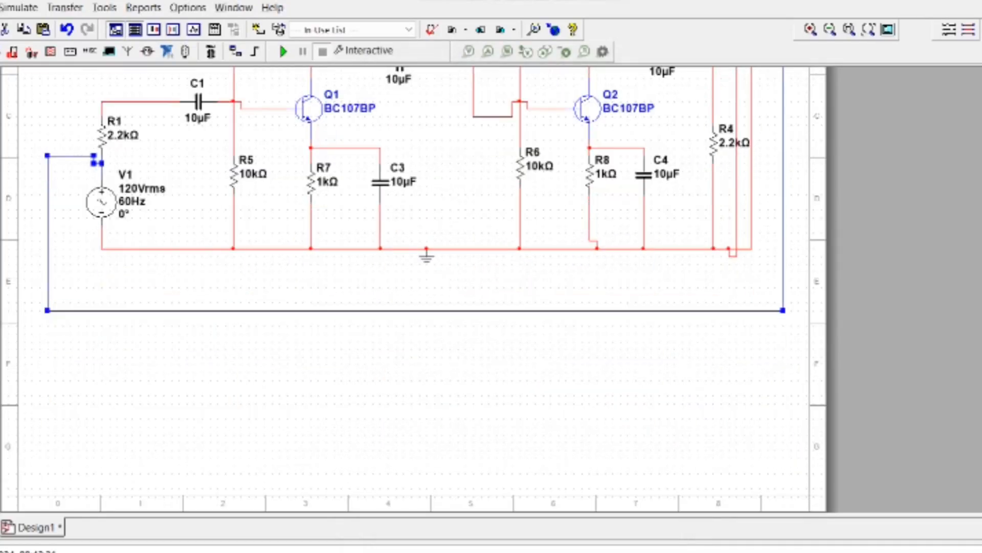
{"action": "scroll", "coordinate": [511, 353], "scroll_direction": "up", "scroll_amount": 3}
{"action": "scroll", "coordinate": [512, 353], "scroll_direction": "down", "scroll_amount": 4}
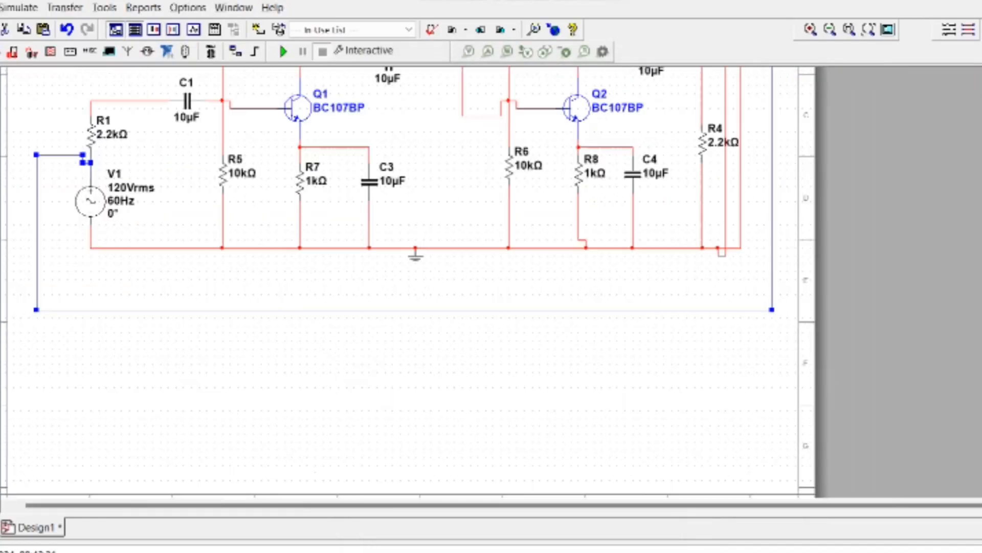
{"action": "scroll", "coordinate": [428, 286], "scroll_direction": "up", "scroll_amount": 1}
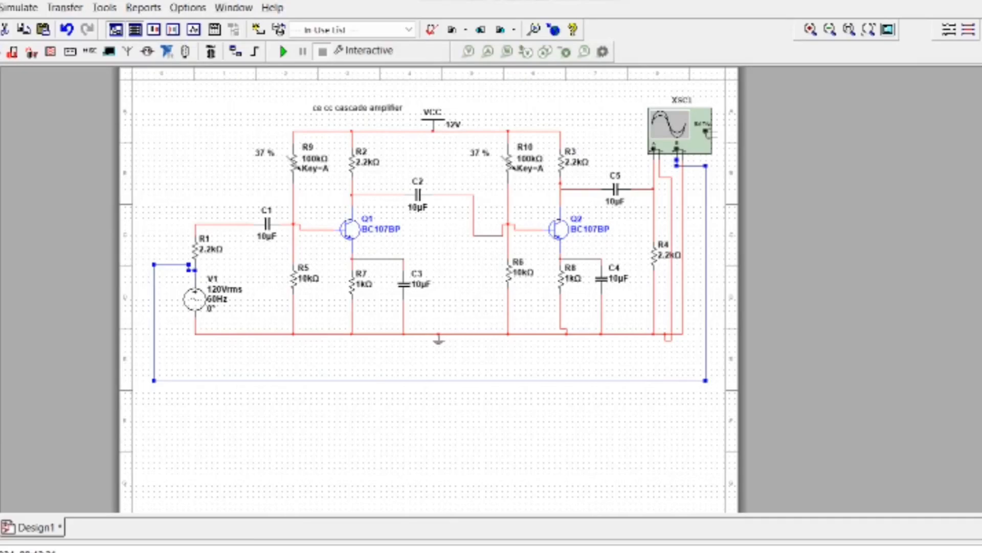
{"action": "left_click", "coordinate": [683, 295]}
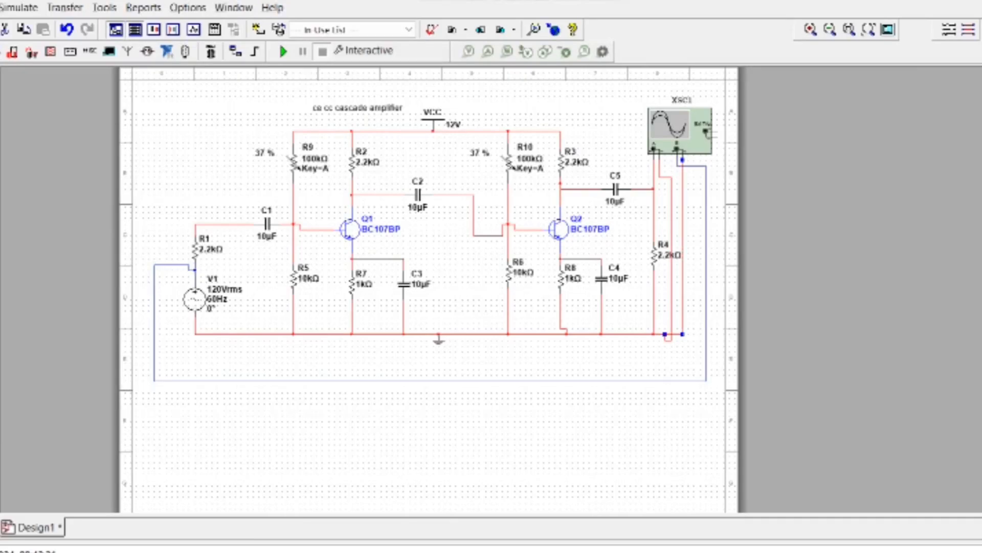
{"action": "double_click", "coordinate": [682, 295]}
{"action": "left_click", "coordinate": [469, 302]}
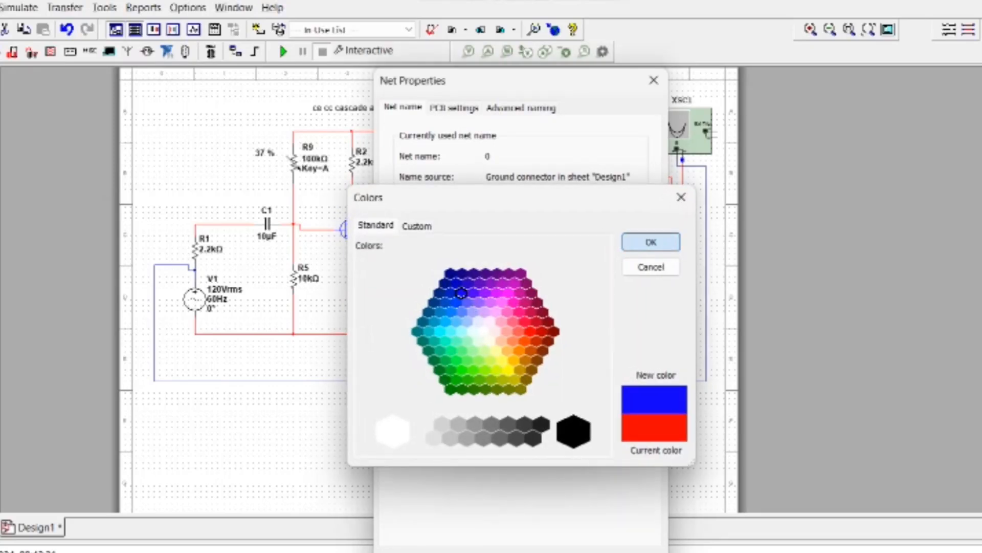
{"action": "left_click", "coordinate": [651, 242]}
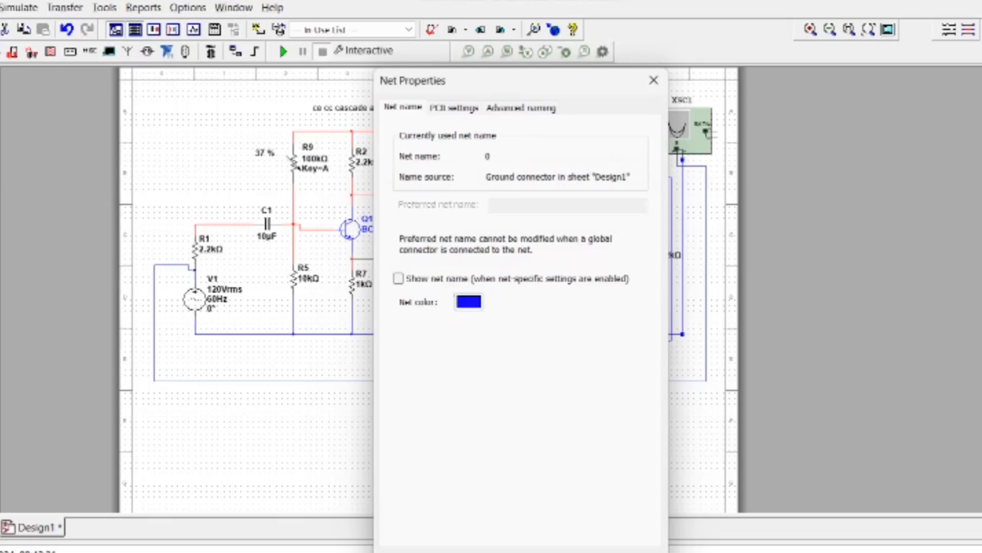
{"action": "key", "text": "Return"}
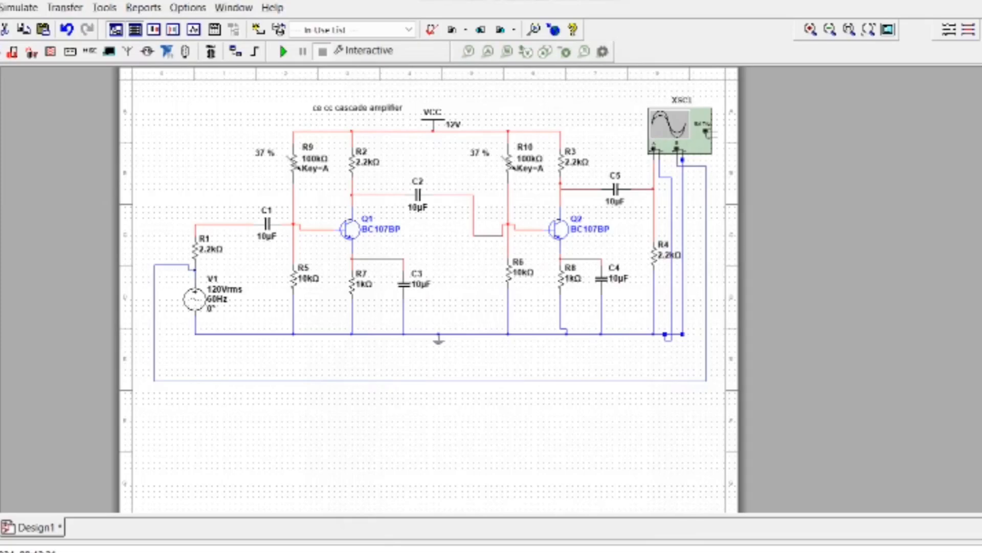
Set source V1's frequency to 1 kHz and its RMS voltage to 1 mV.
{"action": "scroll", "coordinate": [544, 254], "scroll_direction": "up", "scroll_amount": 2}
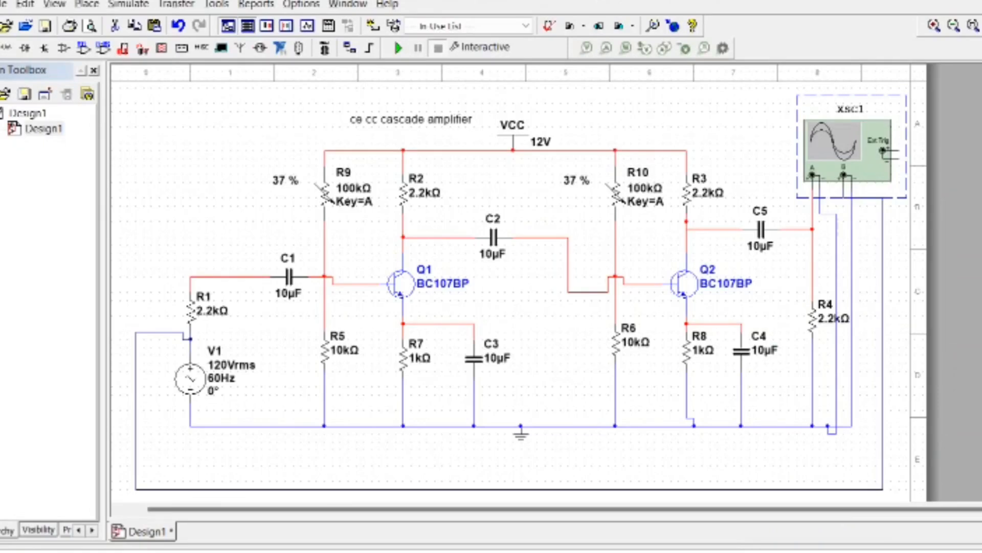
{"action": "left_click", "coordinate": [231, 377]}
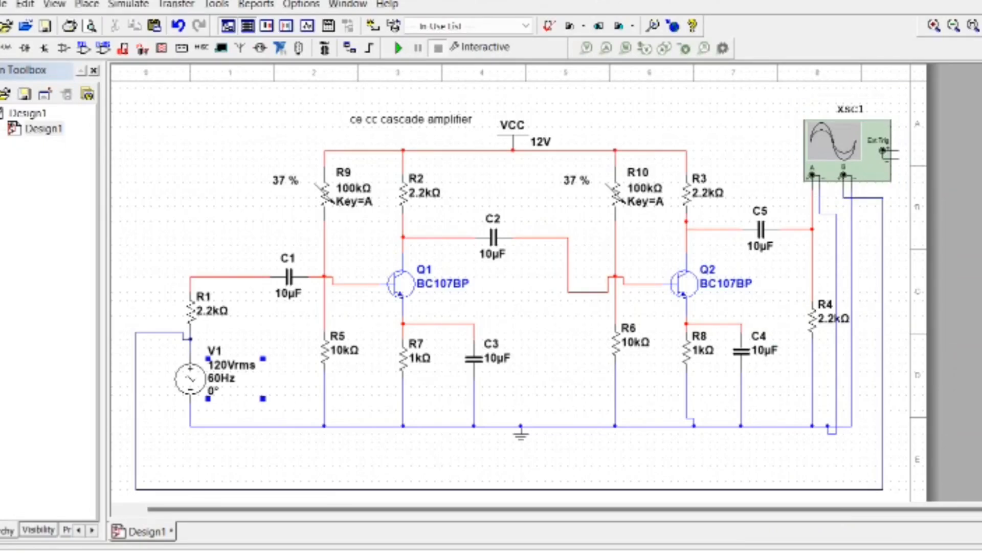
{"action": "double_click", "coordinate": [229, 378]}
{"action": "left_click", "coordinate": [673, 232]}
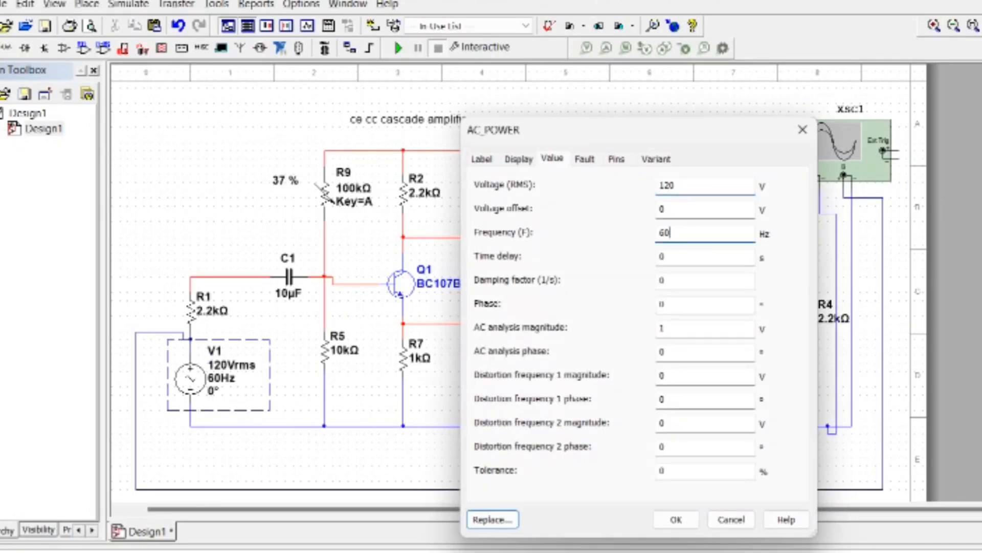
{"action": "key", "text": "BackSpace"}
{"action": "key", "text": "BackSpace"}
{"action": "type", "text": "1k"}
{"action": "left_click", "coordinate": [676, 185]}
{"action": "key", "text": "BackSpace"}
{"action": "key", "text": "BackSpace"}
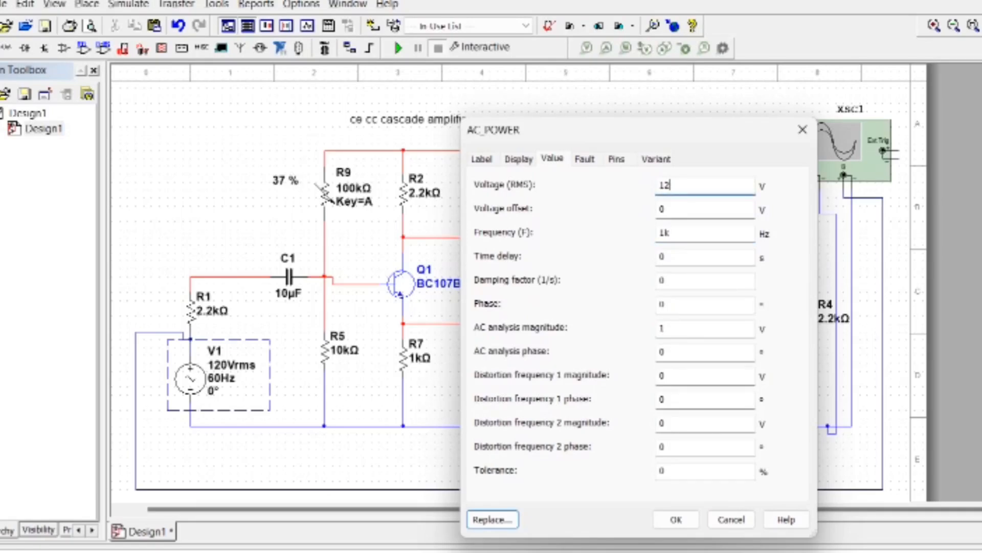
{"action": "type", "text": "m"}
{"action": "key", "text": "Return"}
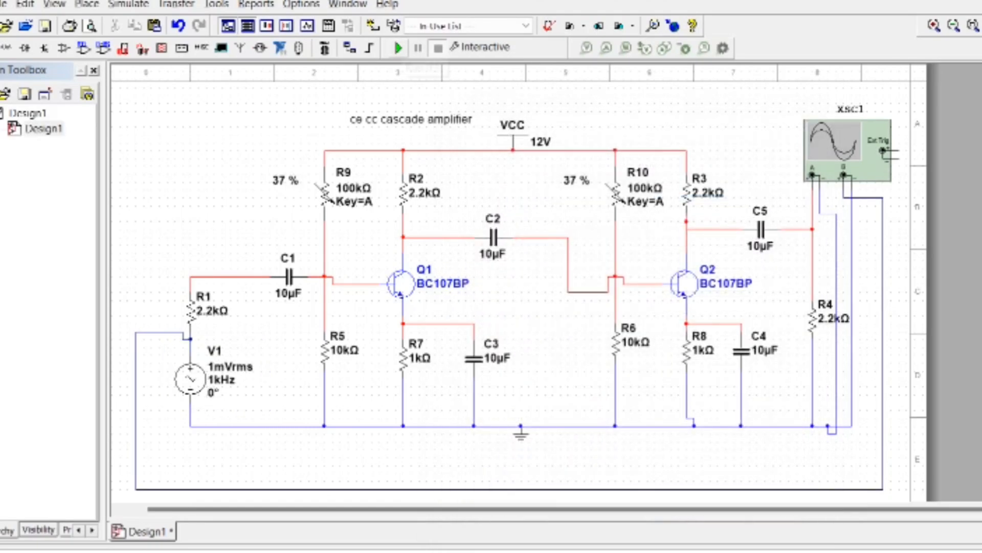
Run the interactive simulation briefly and stop it, then view XSC1's traces with the display background reversed.
{"action": "left_click", "coordinate": [399, 48]}
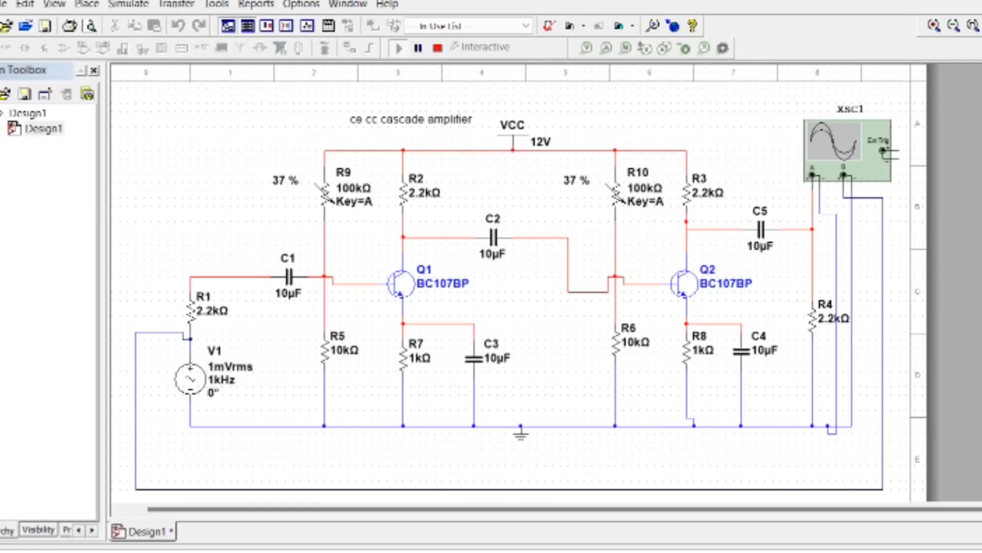
{"action": "left_click", "coordinate": [230, 379]}
{"action": "double_click", "coordinate": [231, 380]}
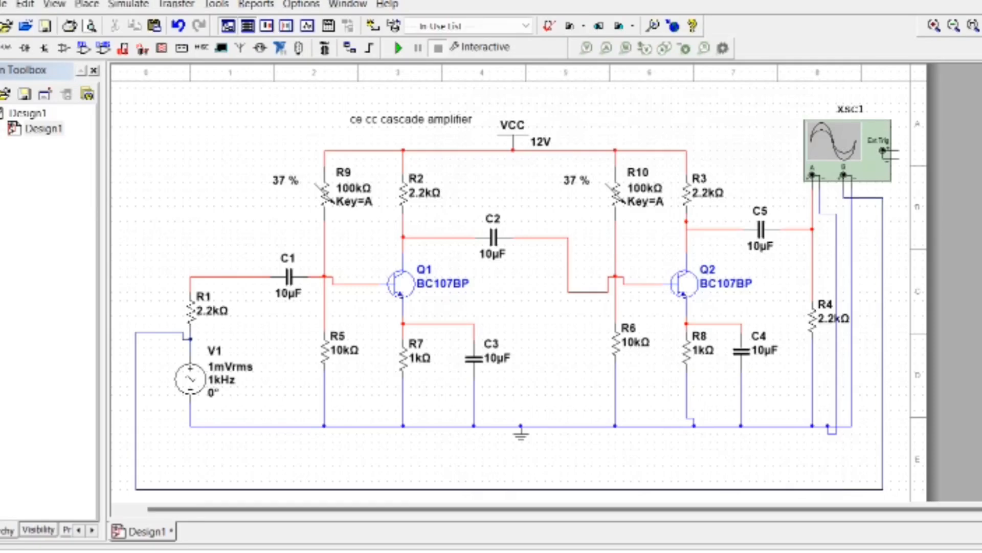
{"action": "double_click", "coordinate": [847, 148]}
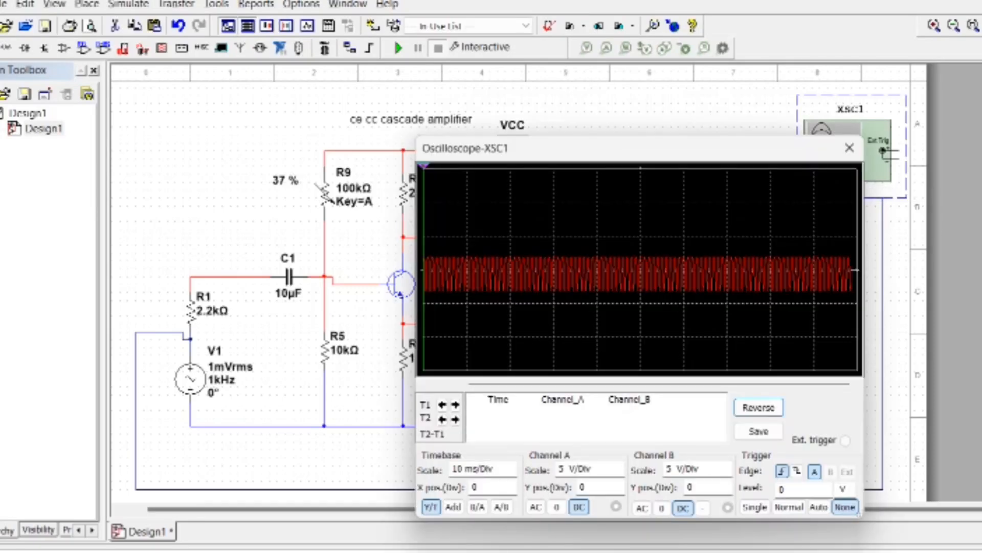
{"action": "left_click", "coordinate": [759, 407]}
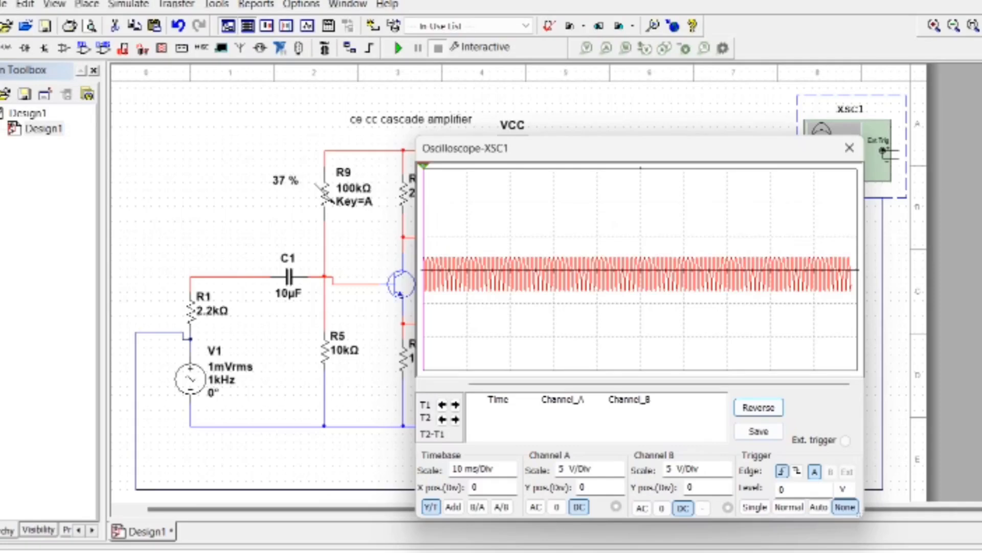
Set the oscilloscope's timebase to 1 ms/Div and the Channel B scale to 1 mV/Div.
{"action": "left_click", "coordinate": [501, 468]}
{"action": "left_click", "coordinate": [511, 465]}
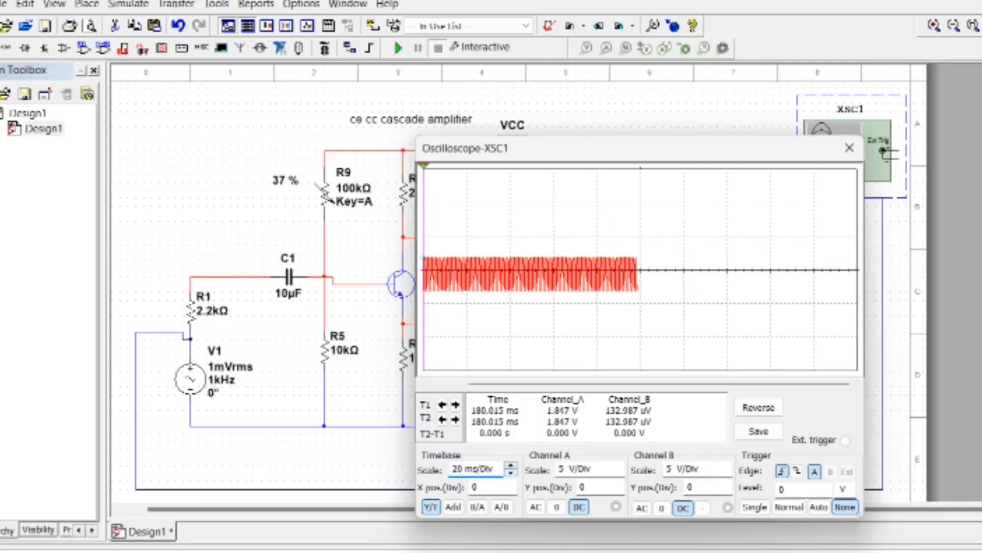
{"action": "left_click", "coordinate": [511, 465]}
{"action": "left_click", "coordinate": [510, 465]}
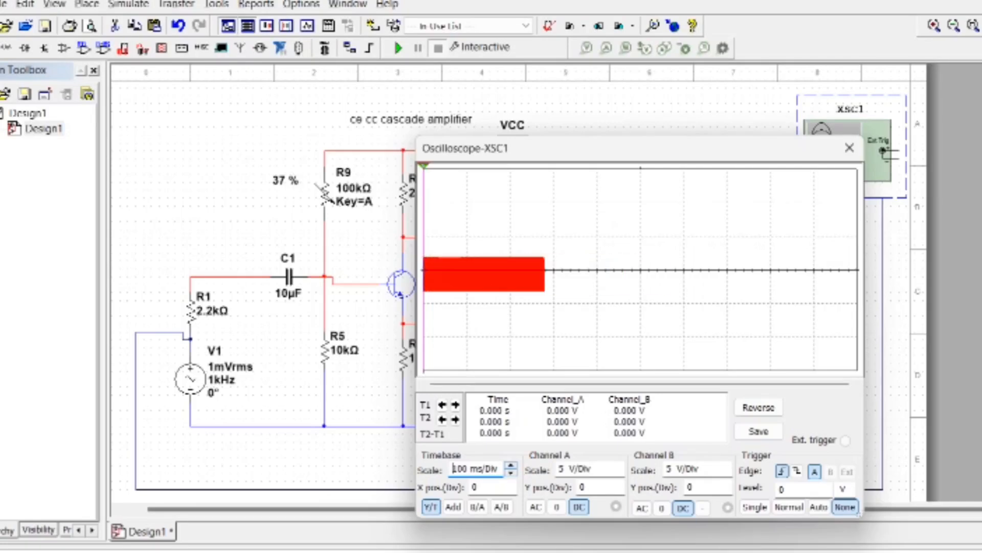
{"action": "left_click", "coordinate": [510, 472]}
{"action": "left_click", "coordinate": [511, 471]}
{"action": "left_click", "coordinate": [510, 472]}
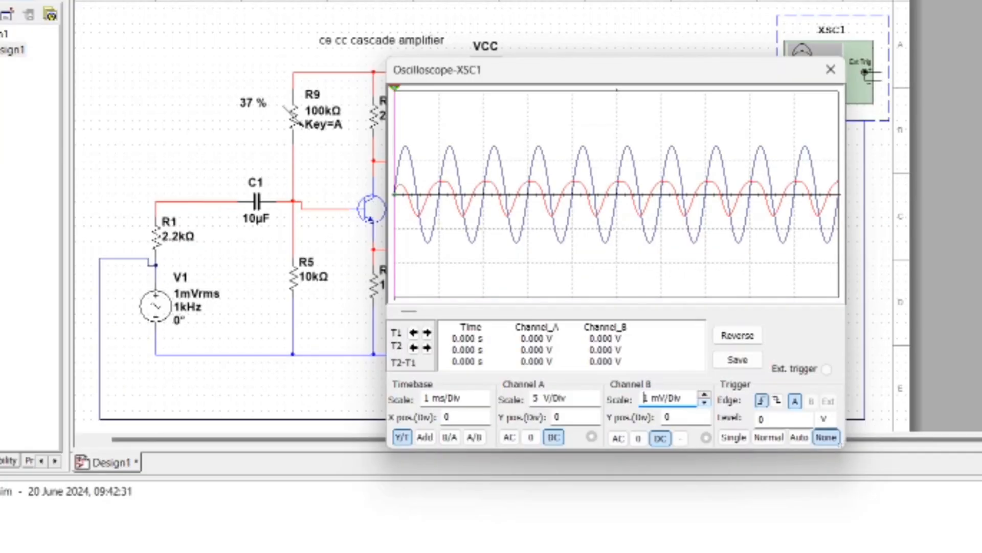
Set the oscilloscope's Channel A scale to 1 V/Div.
{"action": "left_click", "coordinate": [566, 398]}
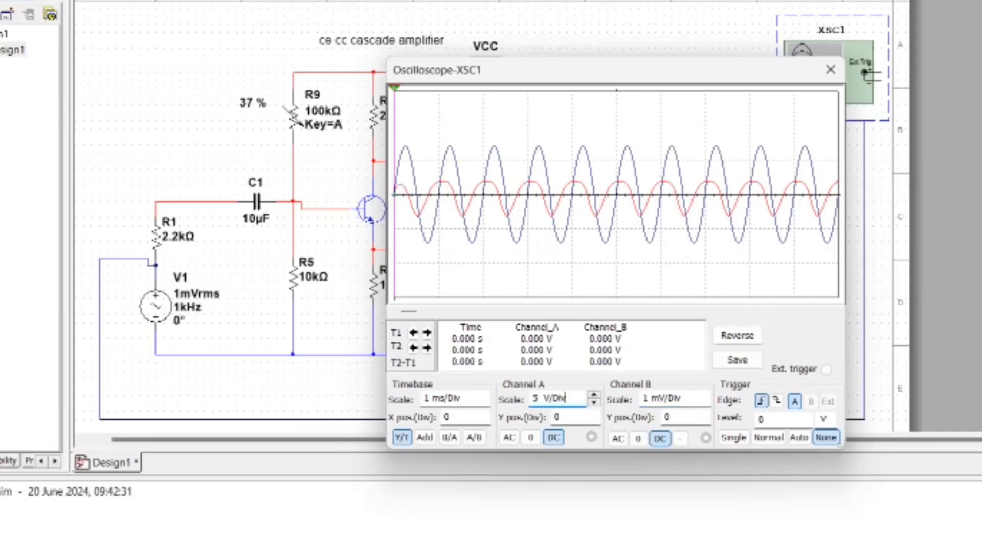
{"action": "left_click", "coordinate": [594, 403]}
{"action": "left_click", "coordinate": [594, 403]}
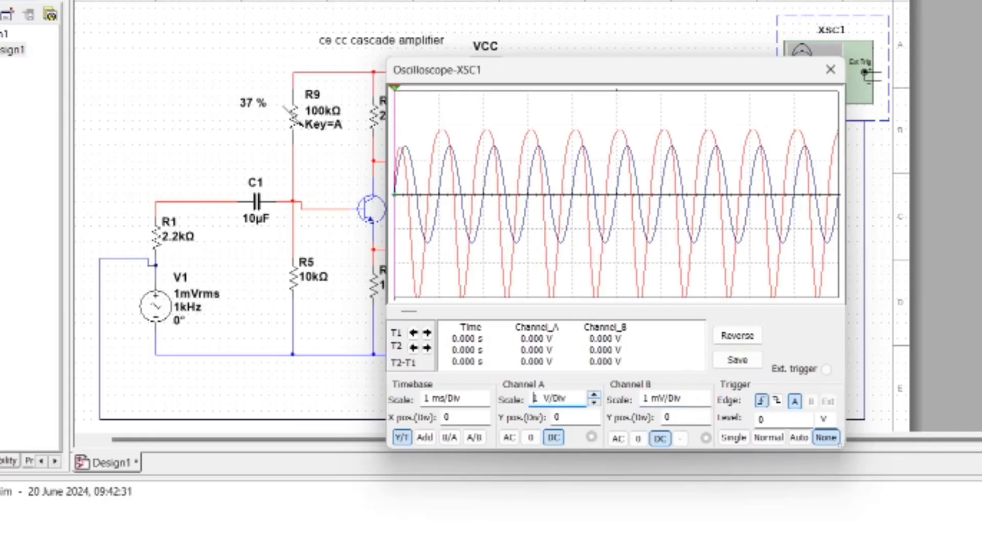
{"action": "left_click", "coordinate": [575, 418]}
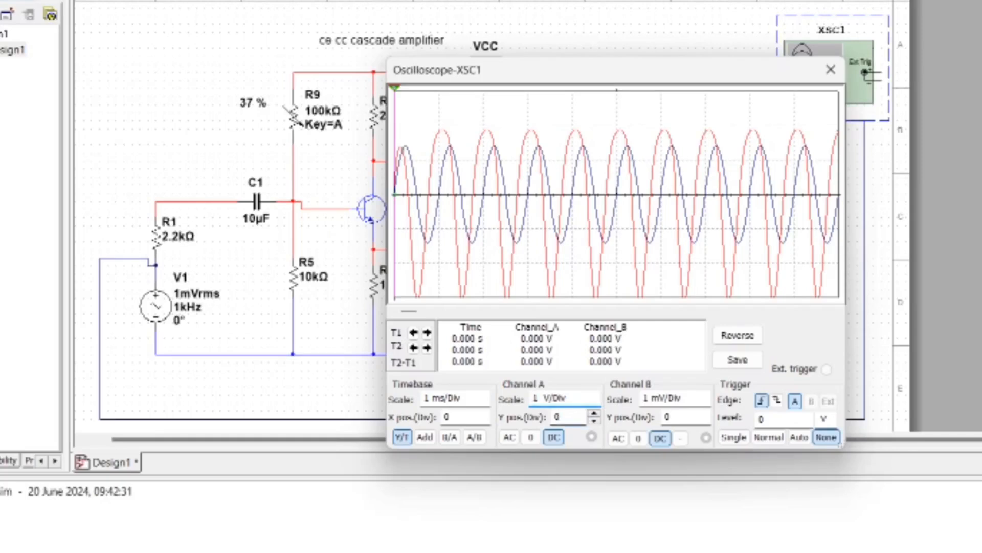
Set Channel A's Y position to 1 div and move the oscilloscope window off the second amplifier stage.
{"action": "left_click", "coordinate": [594, 413]}
{"action": "left_click", "coordinate": [594, 413]}
{"action": "left_click", "coordinate": [594, 413]}
{"action": "left_click", "coordinate": [594, 413]}
{"action": "left_click", "coordinate": [594, 412]}
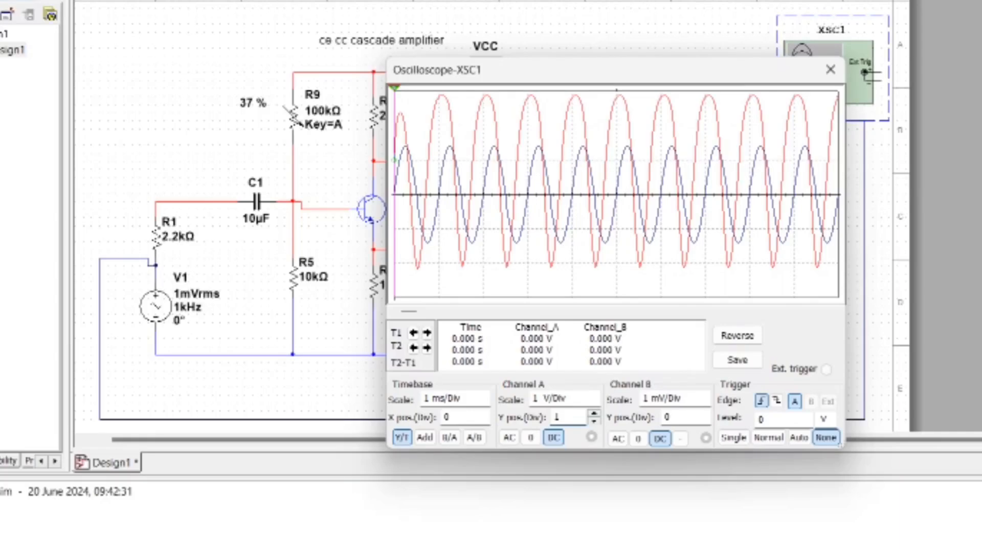
{"action": "left_click_drag", "start_coordinate": [629, 69], "coordinate": [222, 215]}
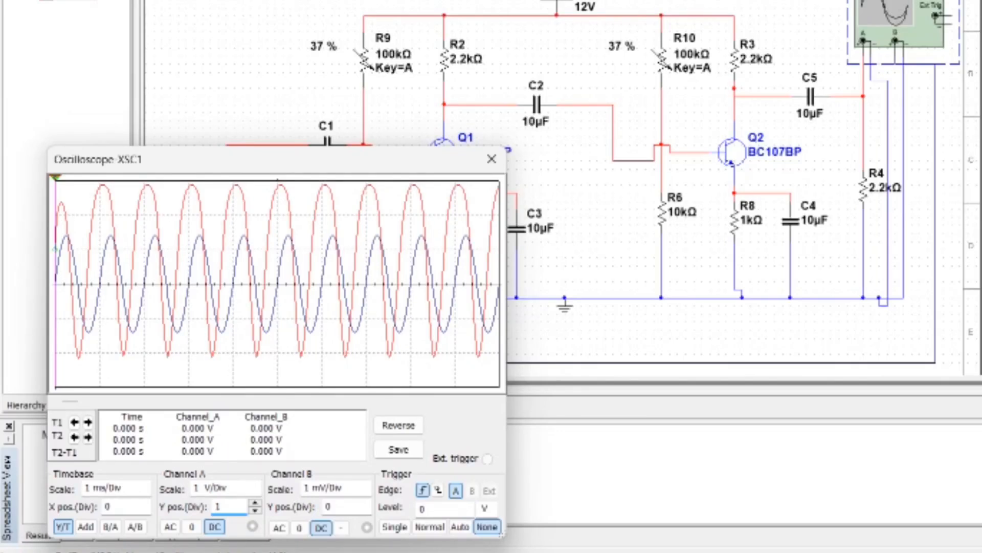
Set the oscilloscope's Channel B scale to 2 mV/Div, keeping Channel A at 1 V/Div.
{"action": "left_click", "coordinate": [342, 488]}
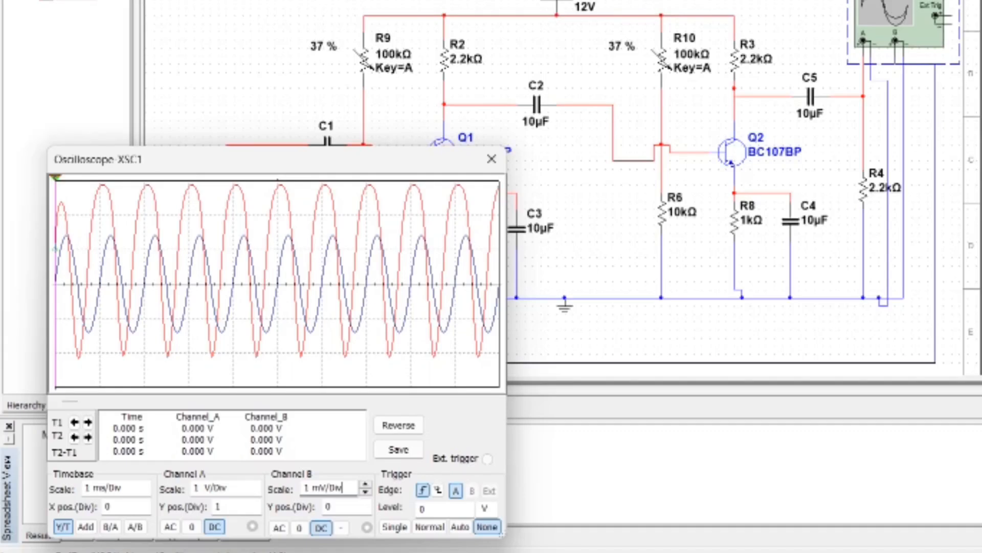
{"action": "key", "text": "Up"}
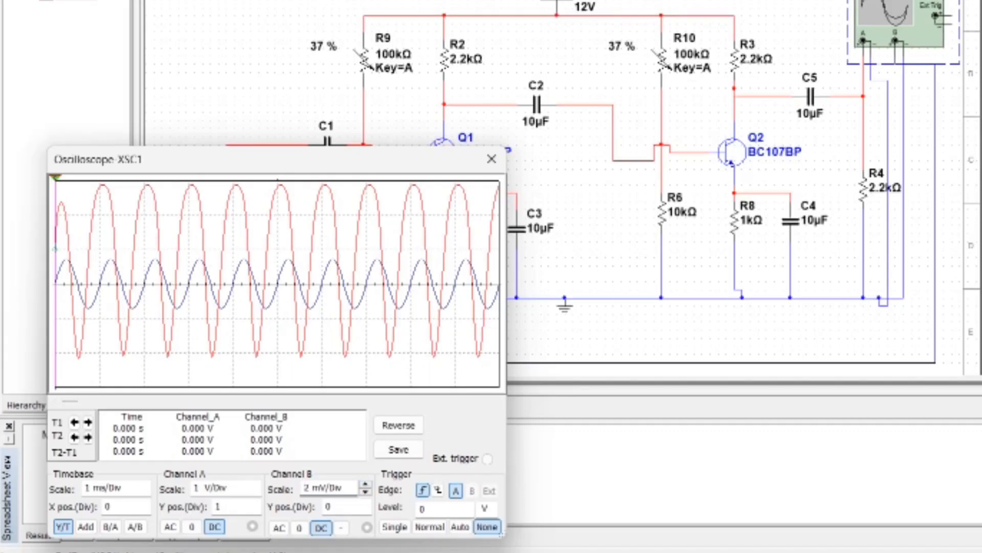
{"action": "left_click", "coordinate": [227, 487]}
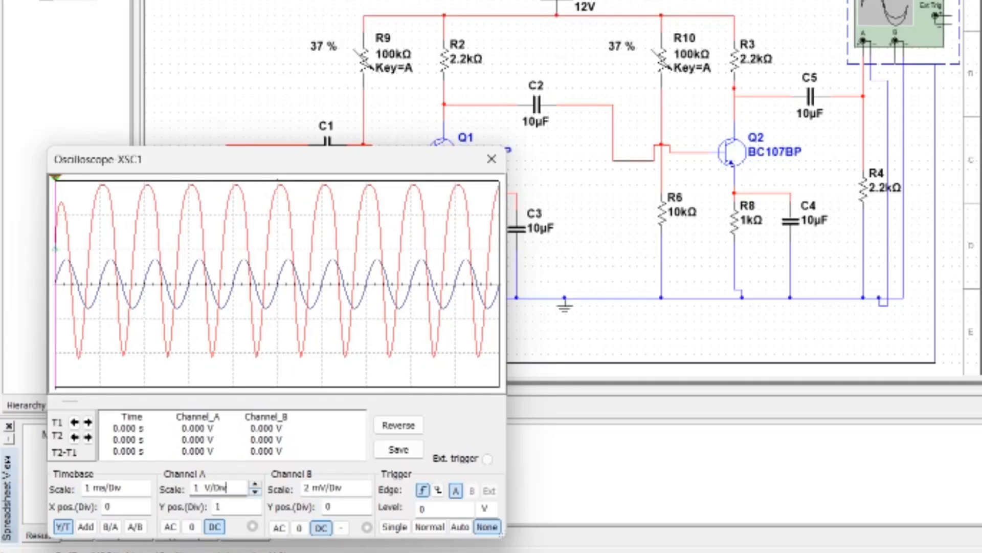
{"action": "key", "text": "Down"}
{"action": "key", "text": "Up"}
Set Channel A's Y position to 0.6 div and rerun the interactive simulation.
{"action": "key", "text": "Tab"}
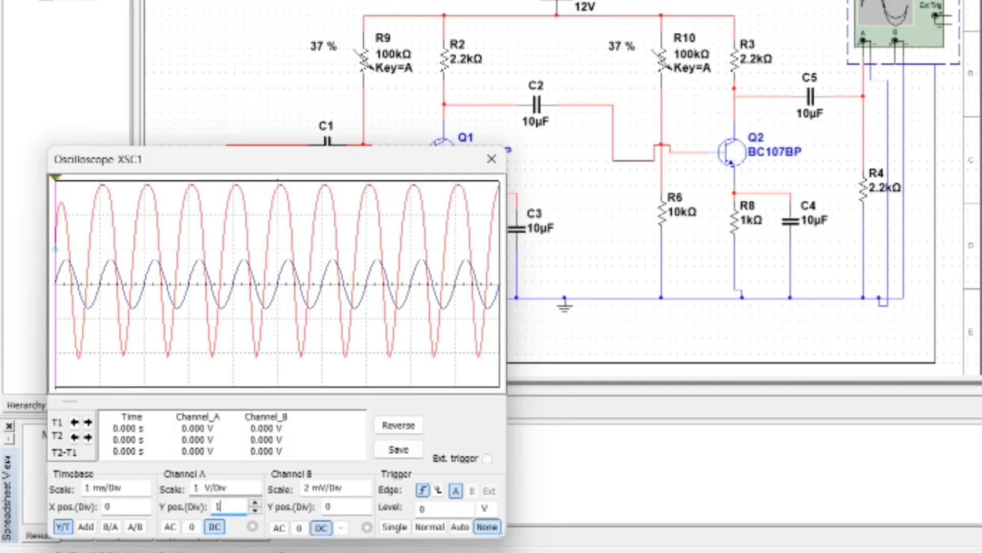
{"action": "key", "text": "Down"}
{"action": "key", "text": "Down"}
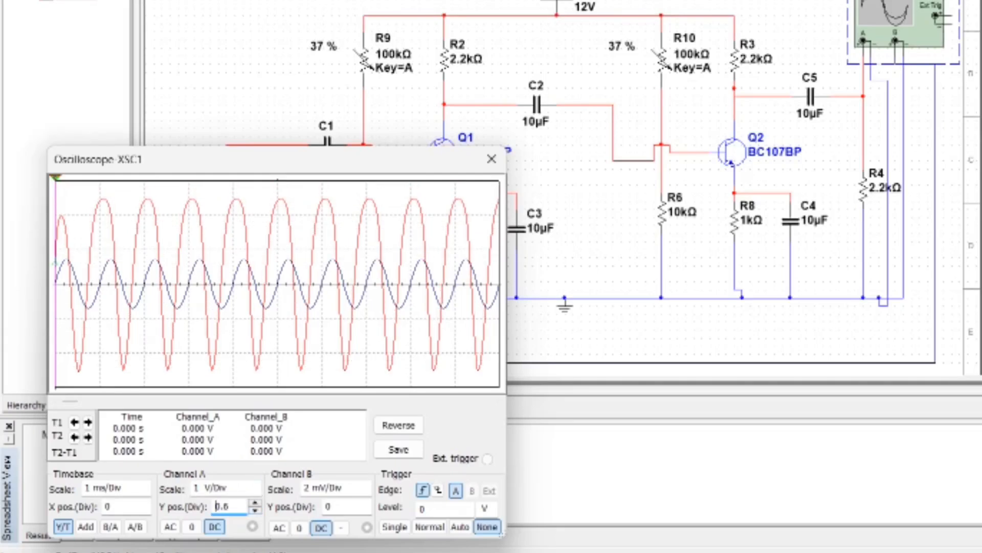
{"action": "key", "text": "alt+Tab"}
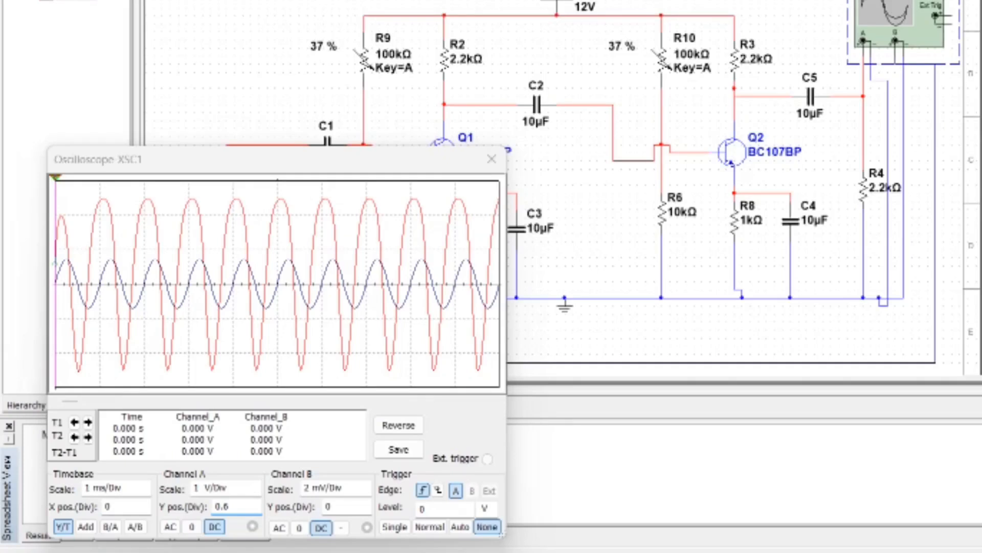
{"action": "key", "text": "F5"}
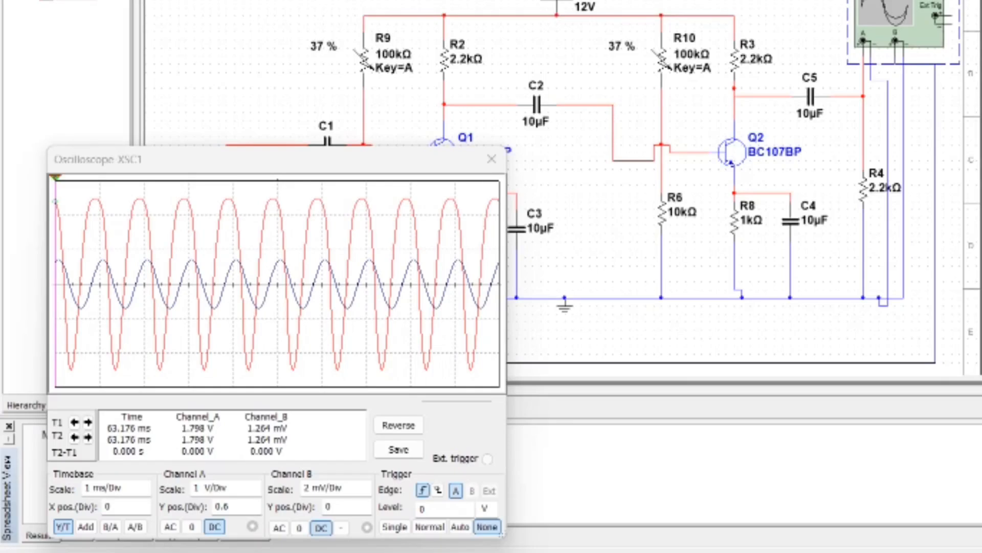
Set Channel A's Y position to 0, keeping its scale at 1 V/Div.
{"action": "left_click", "coordinate": [230, 488]}
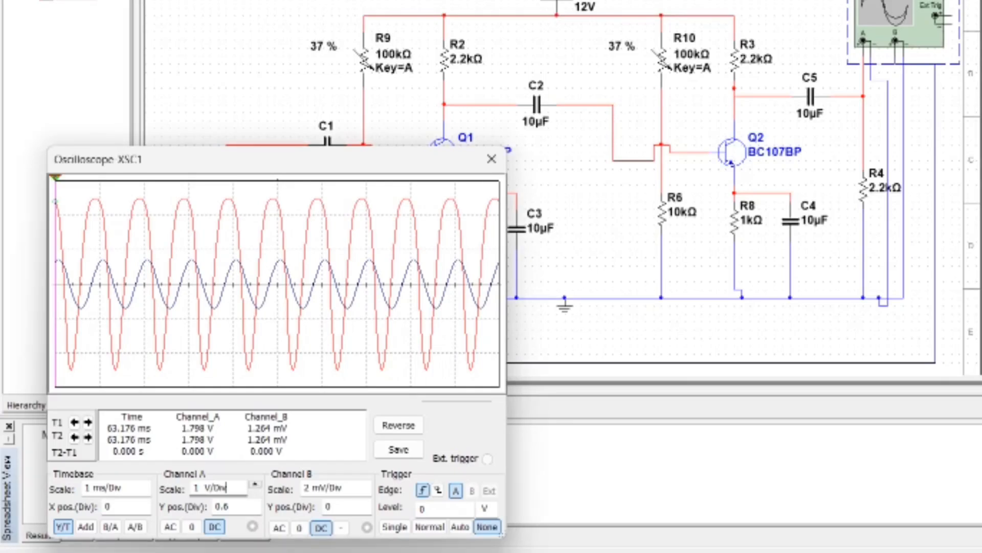
{"action": "left_click", "coordinate": [255, 484]}
{"action": "left_click", "coordinate": [255, 484]}
{"action": "left_click", "coordinate": [254, 492]}
{"action": "left_click", "coordinate": [255, 492]}
{"action": "left_click", "coordinate": [231, 507]}
{"action": "left_click", "coordinate": [255, 510]}
{"action": "left_click", "coordinate": [255, 510]}
{"action": "left_click", "coordinate": [255, 510]}
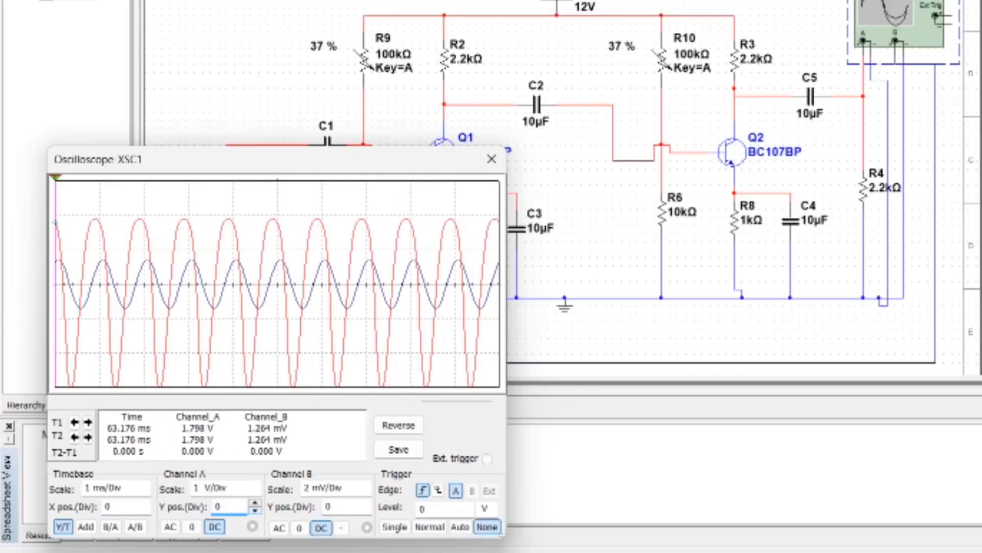
Set the oscilloscope's Channel A scale to 2 V/Div.
{"action": "left_click", "coordinate": [229, 488]}
{"action": "left_click", "coordinate": [255, 492]}
{"action": "left_click", "coordinate": [254, 484]}
{"action": "left_click", "coordinate": [254, 484]}
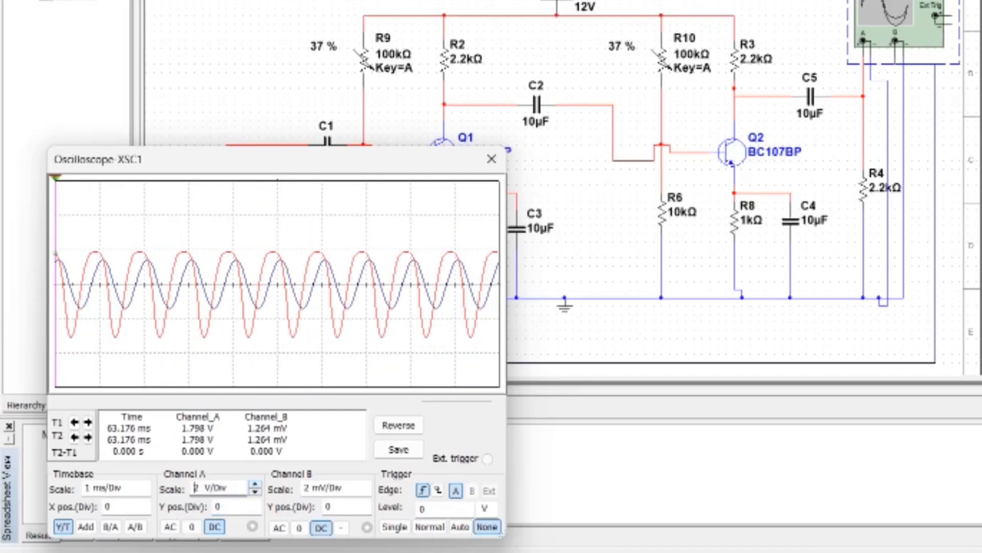
Shift the Channel A trace below the Channel B trace with a Y position of -1.4 div.
{"action": "left_click", "coordinate": [232, 507]}
{"action": "left_click", "coordinate": [255, 510]}
{"action": "left_click", "coordinate": [254, 510]}
{"action": "left_click", "coordinate": [255, 510]}
{"action": "left_click", "coordinate": [255, 511]}
{"action": "left_click", "coordinate": [255, 510]}
{"action": "left_click", "coordinate": [255, 510]}
{"action": "double_click", "coordinate": [255, 510]}
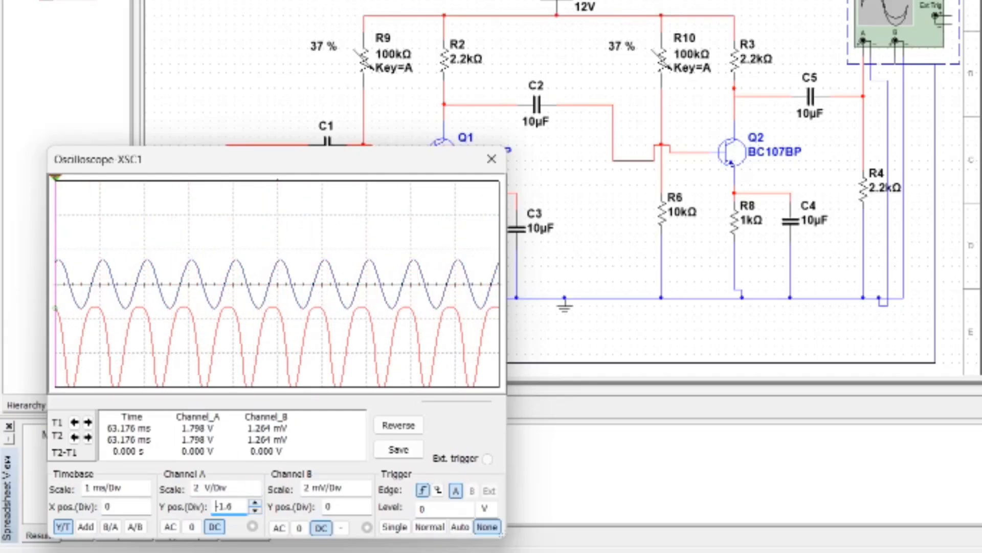
{"action": "left_click", "coordinate": [255, 503]}
Try Channel B at 10 mV/Div and return its scale to 2 mV/Div.
{"action": "left_click", "coordinate": [332, 489]}
{"action": "left_click", "coordinate": [365, 485]}
{"action": "left_click", "coordinate": [365, 485]}
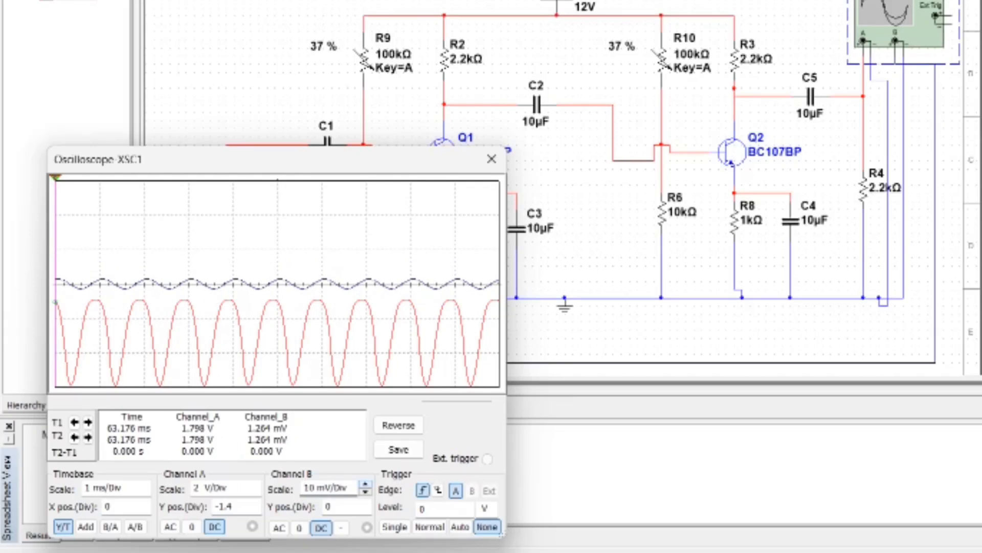
{"action": "left_click", "coordinate": [366, 492]}
{"action": "left_click", "coordinate": [366, 492]}
Raise the Channel B trace above the Channel A trace with a Y position of 2 div.
{"action": "left_click", "coordinate": [340, 506]}
{"action": "left_click", "coordinate": [365, 503]}
{"action": "left_click", "coordinate": [366, 503]}
{"action": "left_click", "coordinate": [366, 502]}
{"action": "left_click", "coordinate": [365, 503]}
{"action": "left_click", "coordinate": [365, 503]}
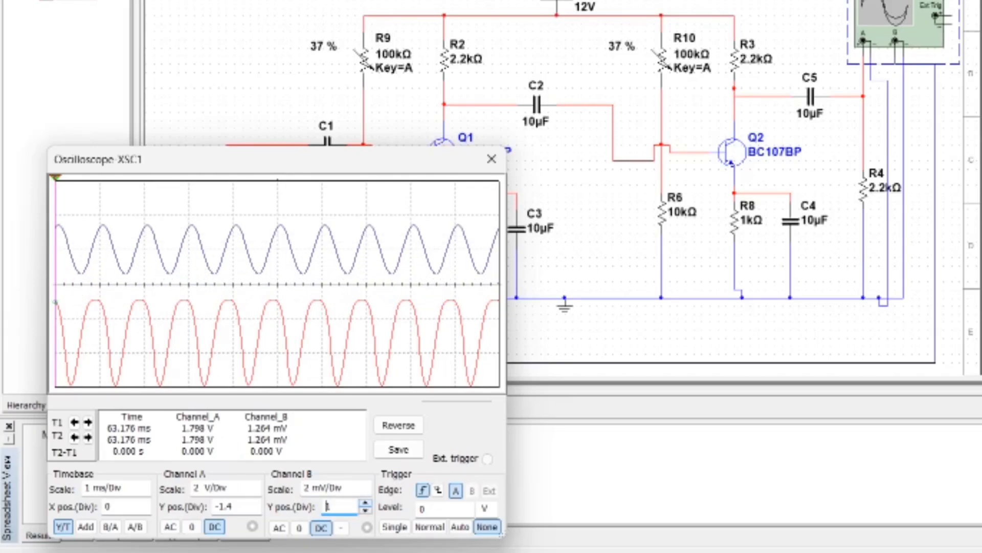
{"action": "left_click", "coordinate": [365, 502]}
Set Channel B's scale to 1 mV/Div and its Y position to 1.4 div.
{"action": "left_click", "coordinate": [333, 488]}
{"action": "left_click", "coordinate": [366, 491]}
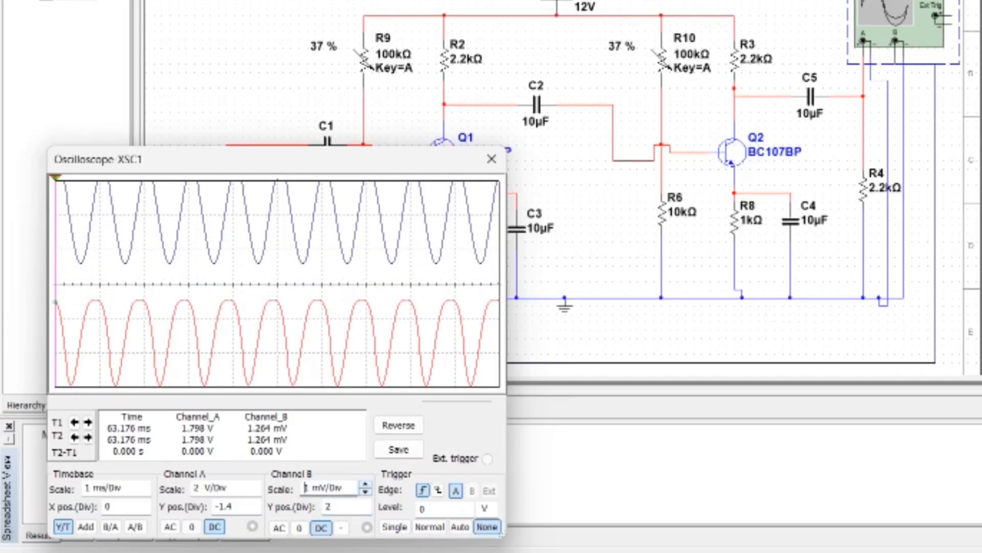
{"action": "left_click", "coordinate": [365, 510]}
{"action": "left_click", "coordinate": [365, 511]}
{"action": "left_click", "coordinate": [365, 510]}
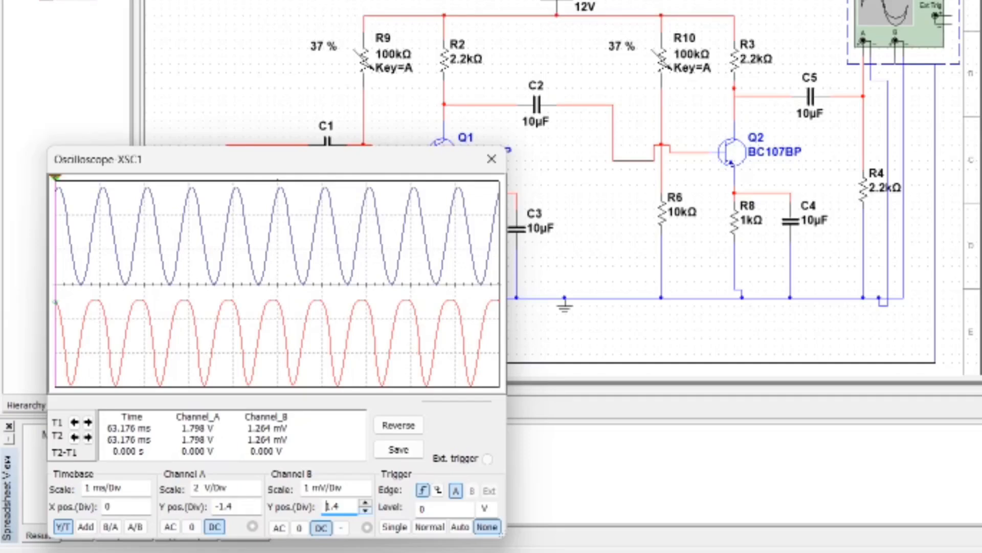
{"action": "left_click", "coordinate": [255, 502]}
{"action": "left_click", "coordinate": [255, 510]}
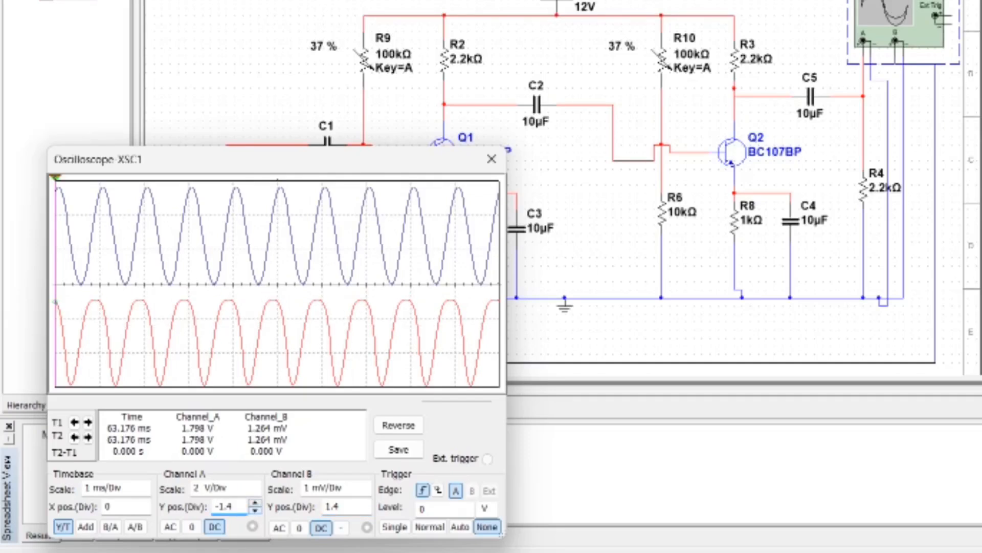
Set the Channel A scale back to 1 V/Div.
{"action": "left_click", "coordinate": [230, 488]}
{"action": "left_click", "coordinate": [254, 485]}
{"action": "left_click", "coordinate": [254, 492]}
{"action": "left_click", "coordinate": [255, 492]}
{"action": "left_click", "coordinate": [237, 507]}
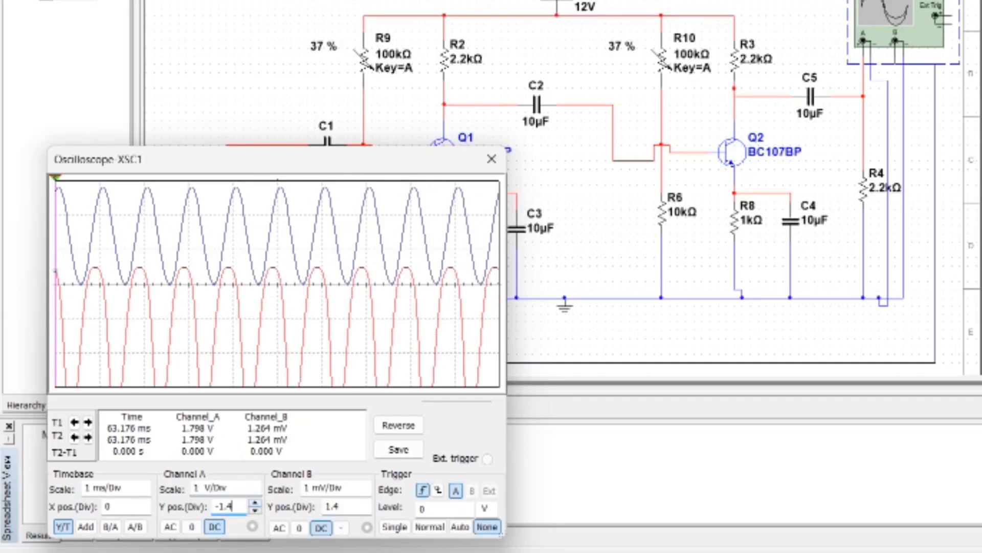
Raise the Channel A trace to a Y position of 1 div.
{"action": "left_click", "coordinate": [254, 503]}
{"action": "left_click", "coordinate": [254, 502]}
{"action": "left_click", "coordinate": [254, 502]}
{"action": "left_click", "coordinate": [230, 488]}
{"action": "left_click", "coordinate": [236, 506]}
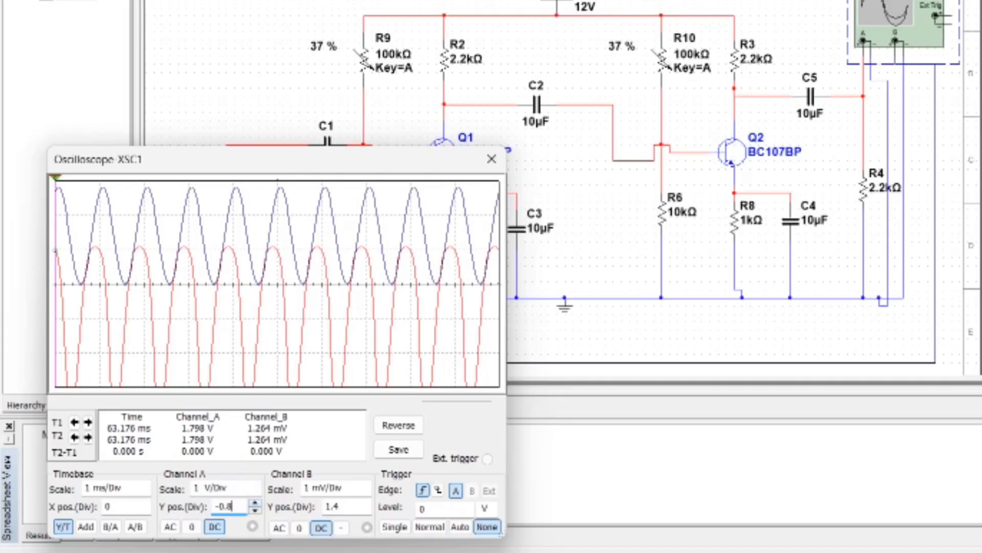
{"action": "scroll", "coordinate": [233, 506], "scroll_direction": "up", "scroll_amount": 6}
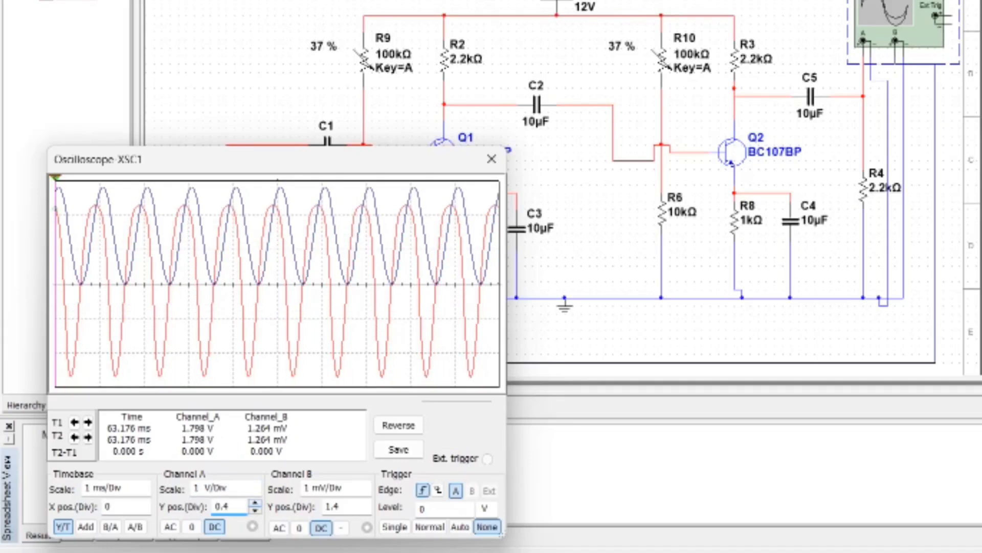
{"action": "left_click", "coordinate": [255, 503]}
{"action": "left_click", "coordinate": [254, 503]}
{"action": "left_click", "coordinate": [254, 503]}
Try Channel A at 500 mV/Div and return its scale to 1 V/Div.
{"action": "left_click", "coordinate": [231, 489]}
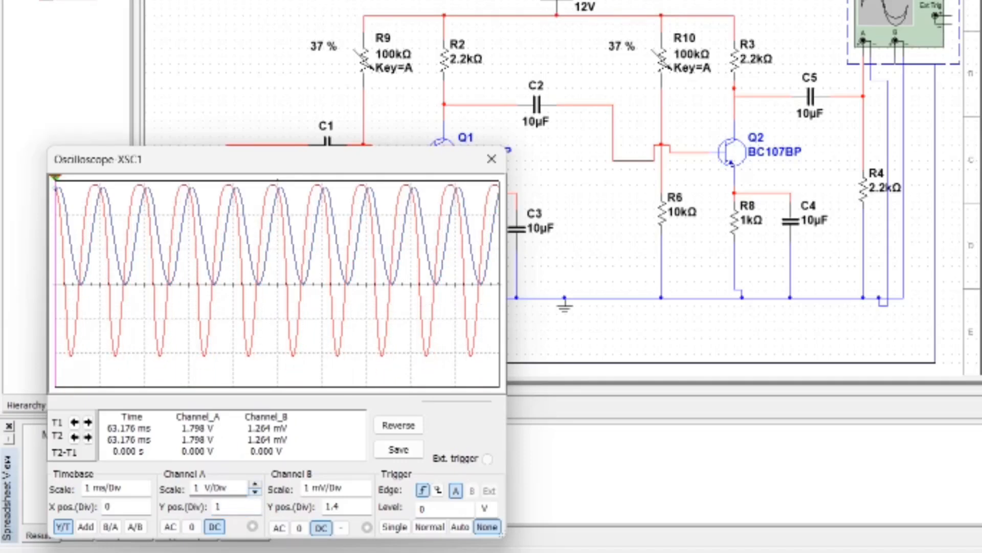
{"action": "left_click", "coordinate": [254, 492]}
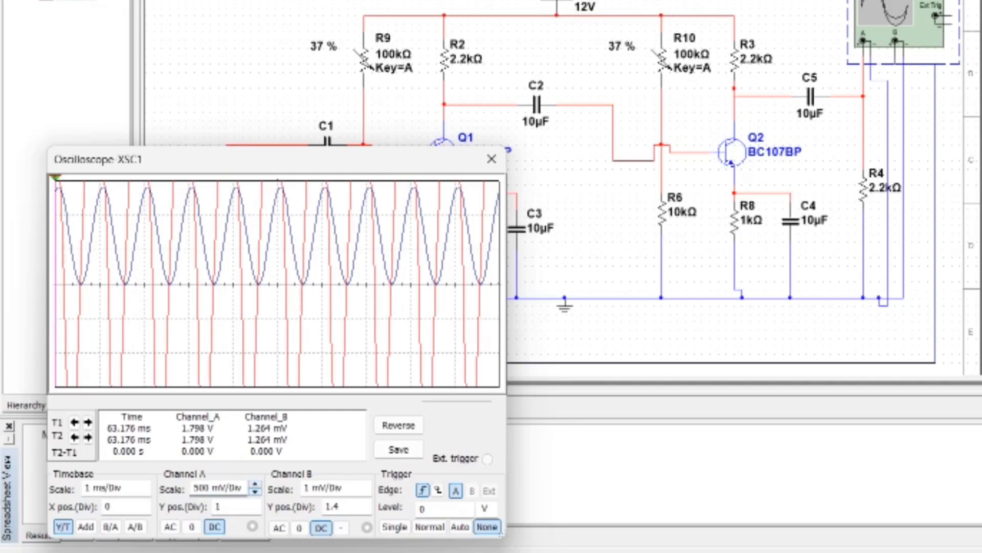
{"action": "left_click", "coordinate": [254, 483]}
Try coarser Channel B scales such as 5 mV/Div, step the scale back down, and move the oscilloscope window away.
{"action": "left_click", "coordinate": [365, 487]}
{"action": "left_click", "coordinate": [366, 483]}
{"action": "left_click", "coordinate": [365, 484]}
{"action": "left_click", "coordinate": [365, 484]}
{"action": "left_click", "coordinate": [365, 492]}
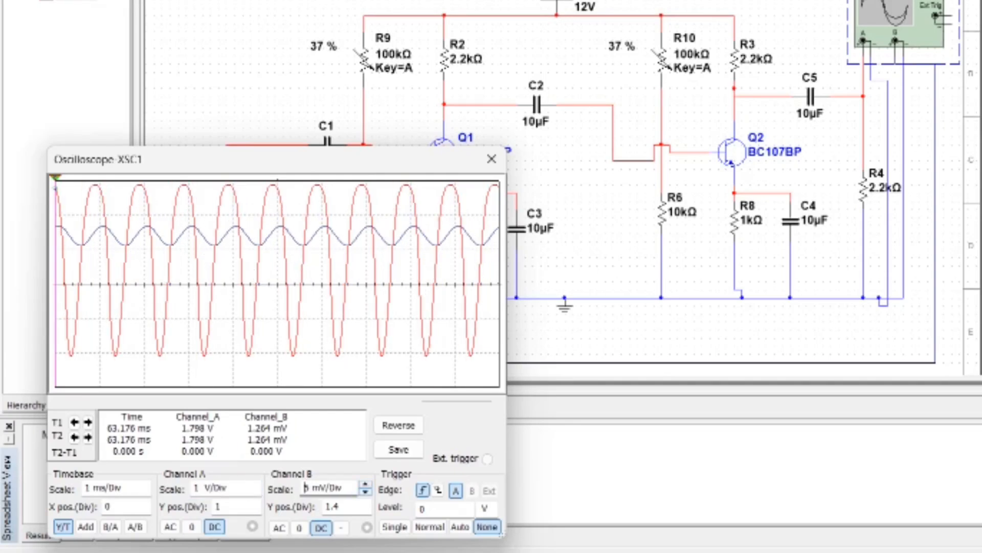
{"action": "left_click", "coordinate": [365, 492]}
{"action": "left_click", "coordinate": [366, 492]}
{"action": "left_click_drag", "start_coordinate": [327, 167], "coordinate": [635, 21]}
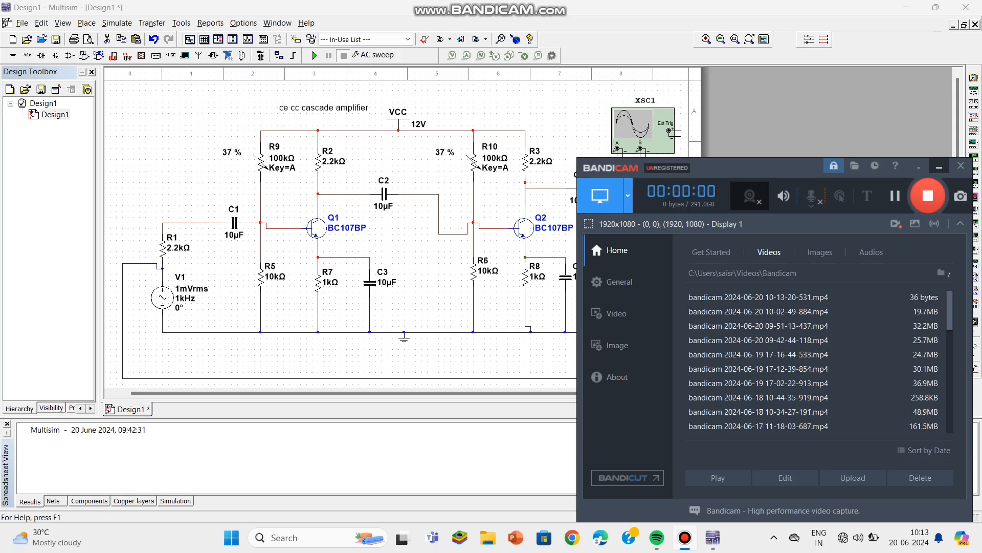
Show the output variables of the AC Sweep analysis and go to the node voltages in the circuit variable list.
{"action": "left_click", "coordinate": [940, 166]}
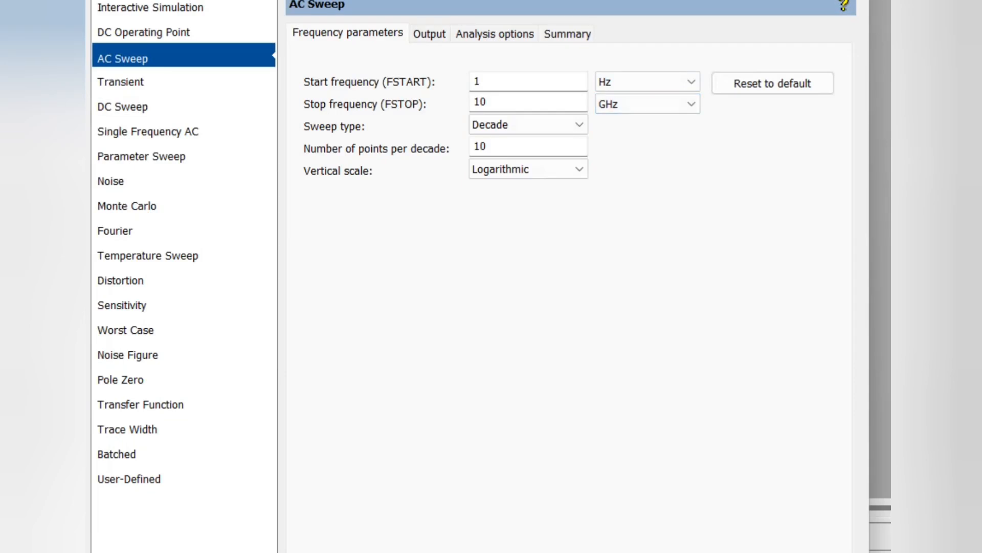
{"action": "left_click", "coordinate": [430, 34]}
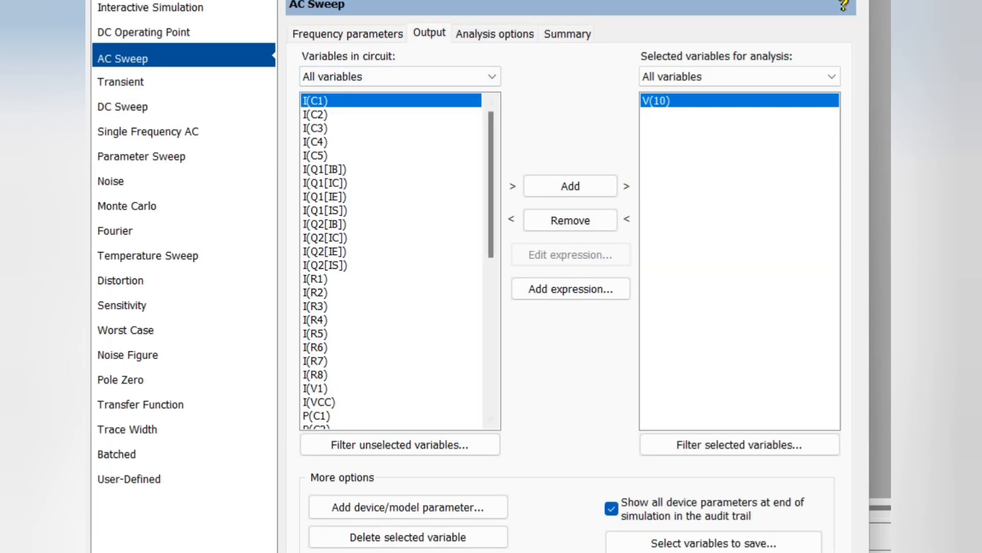
{"action": "scroll", "coordinate": [390, 260], "scroll_direction": "down", "scroll_amount": 9}
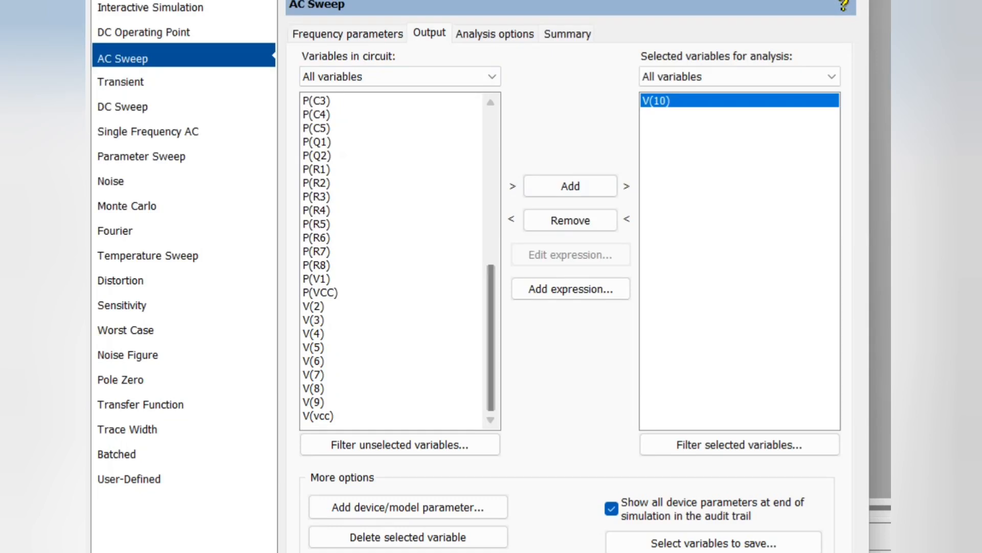